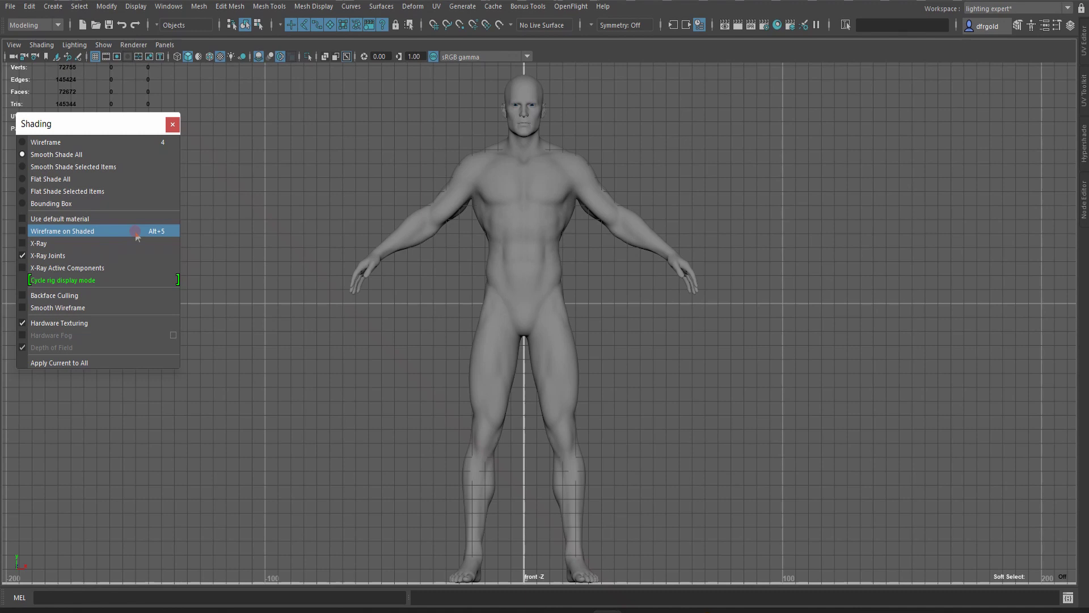
Show the wireframe on the shaded body mesh in the front view
click(136, 236)
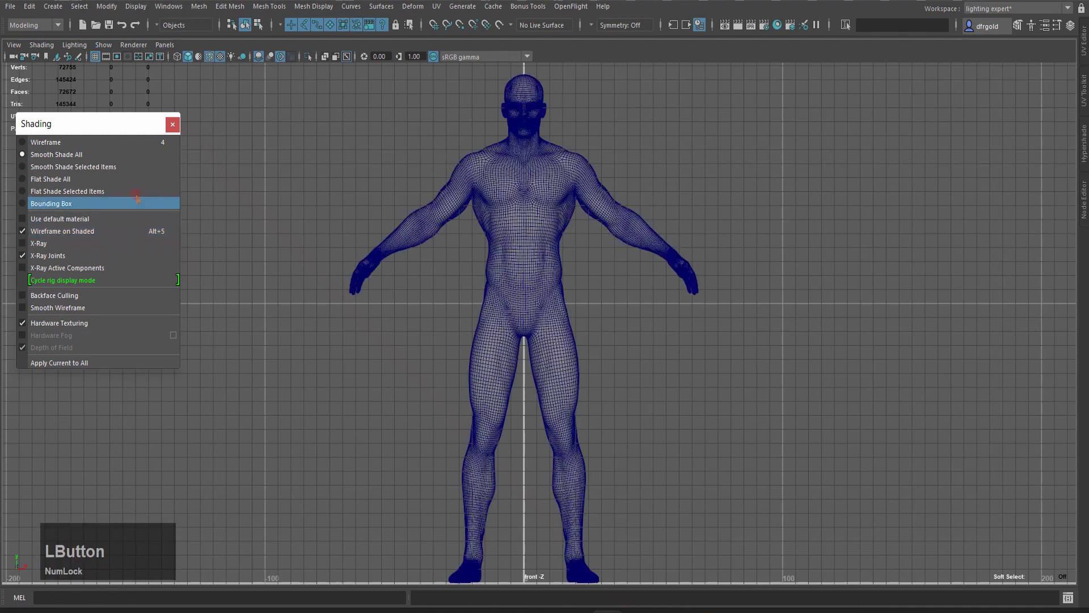
click(173, 125)
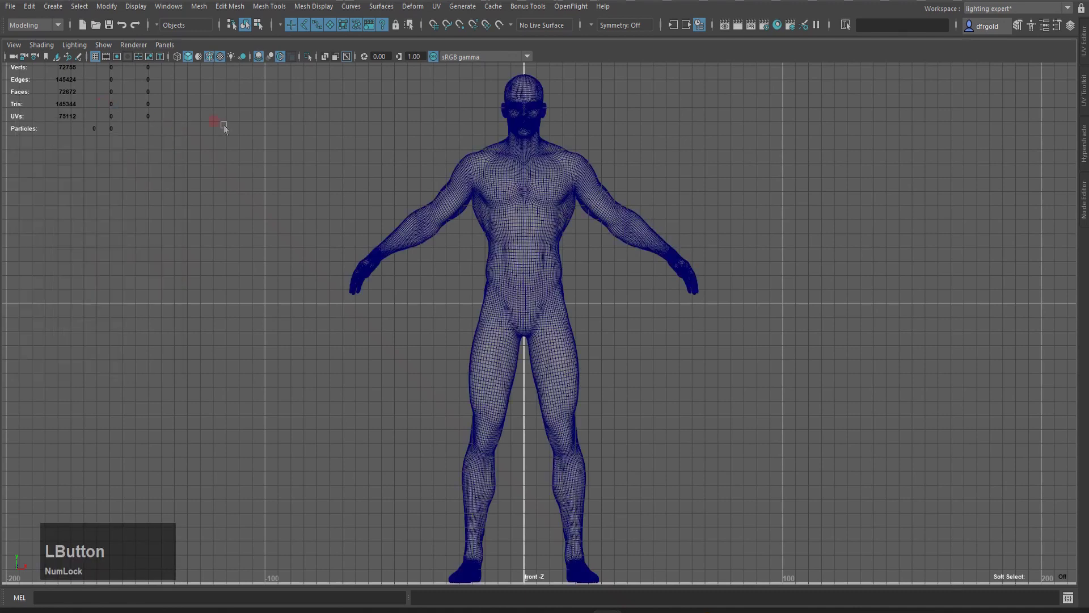
scroll(531, 206, up, 5)
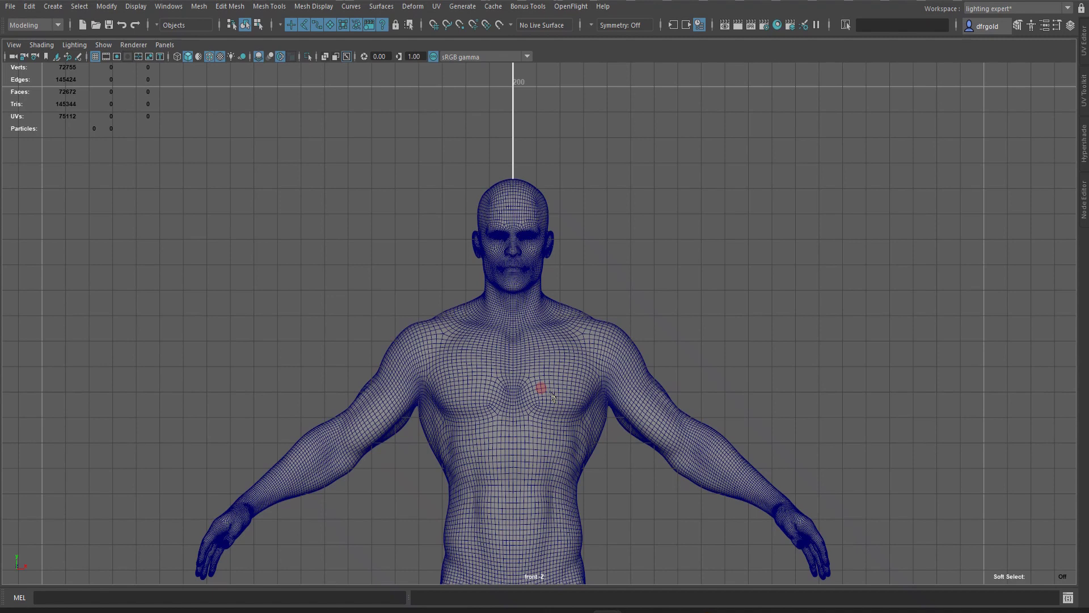
scroll(640, 305, down, 2)
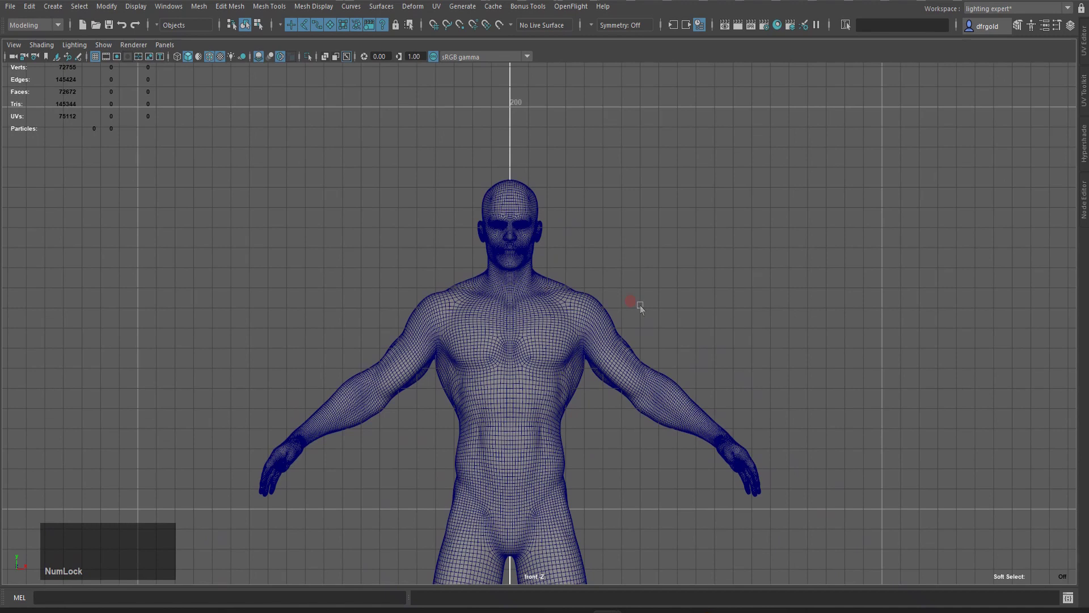
Reset the Joint Tool, enable Projected Centering, and set the primary axis to Y and the secondary axis world orientation to Z
key(j)
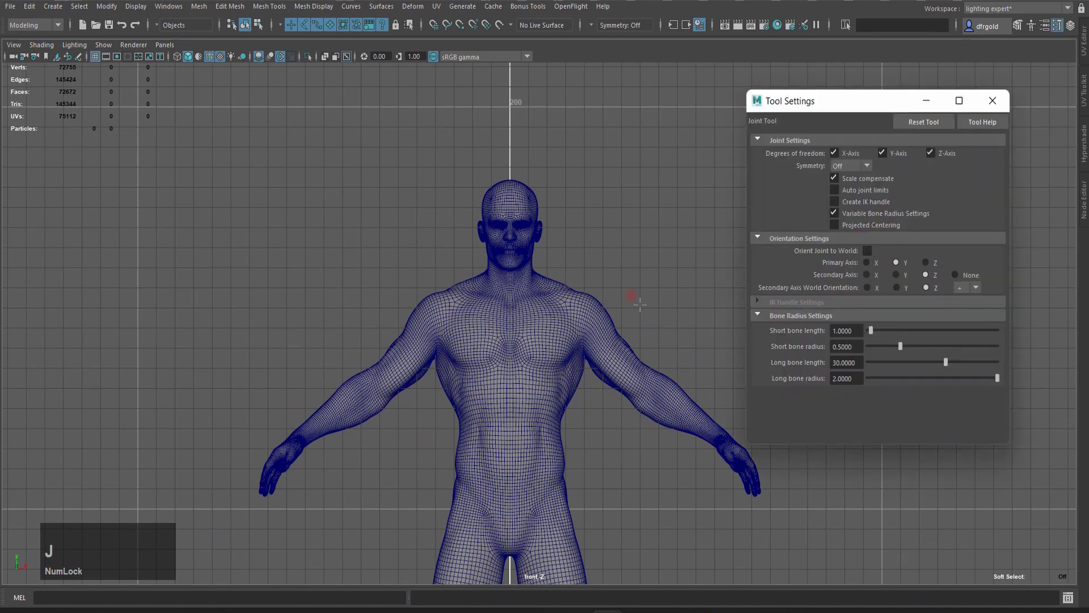
click(923, 123)
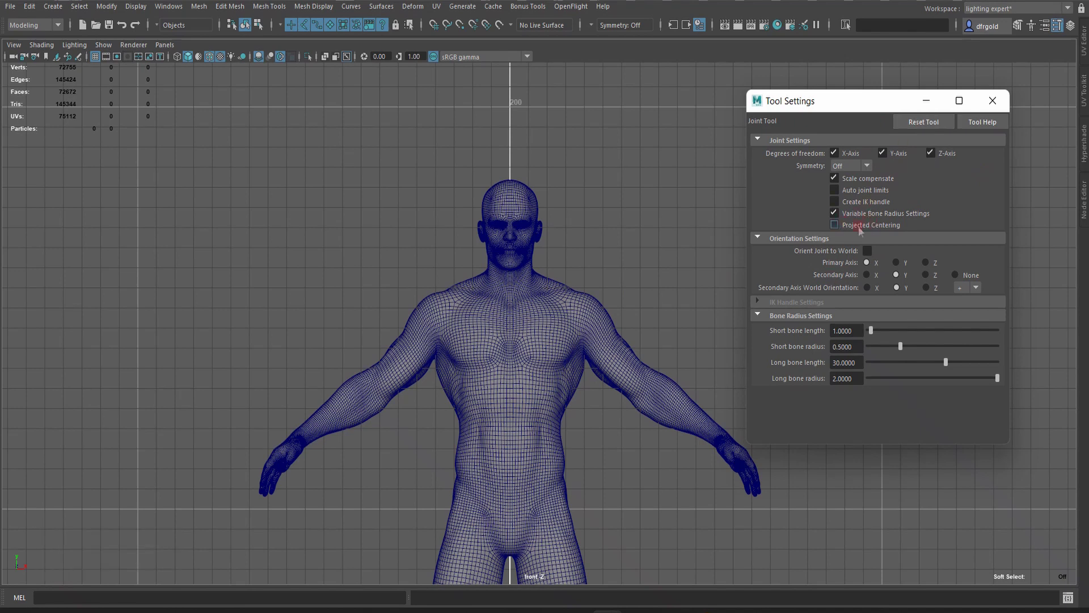
click(834, 225)
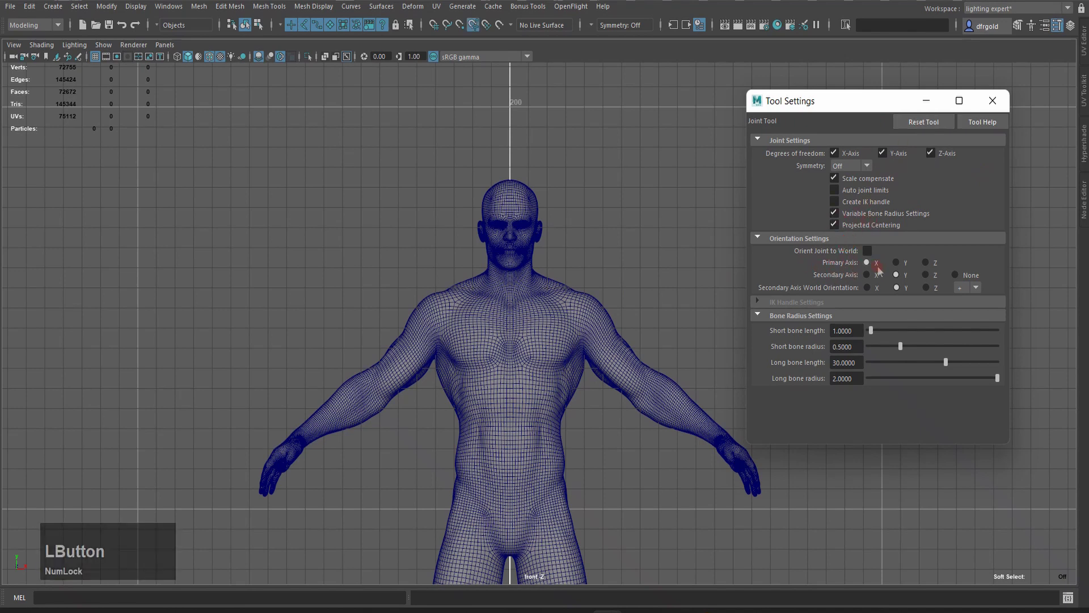
click(898, 262)
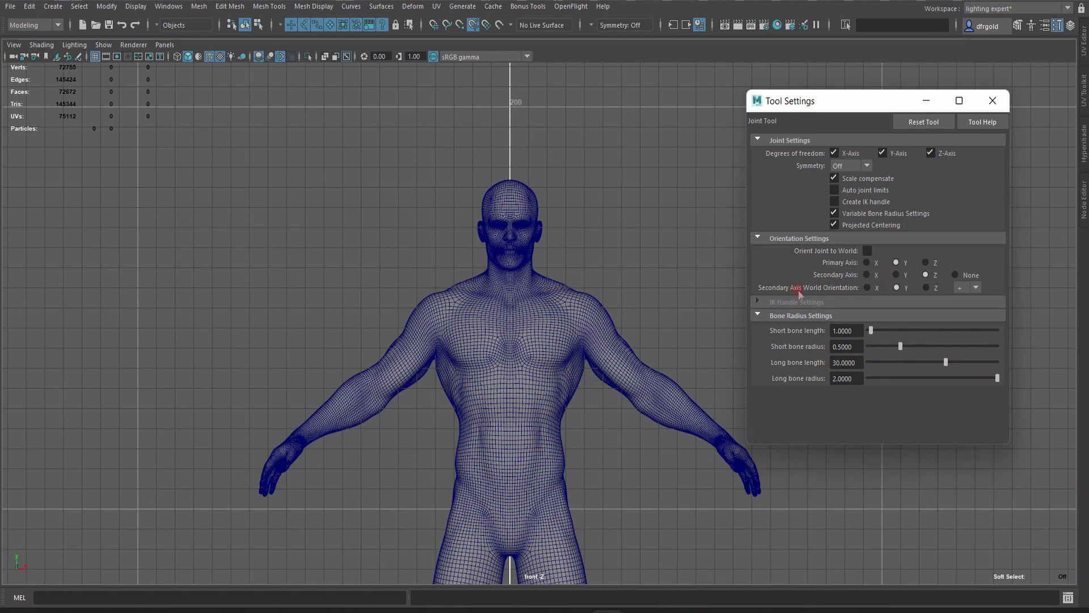
click(925, 288)
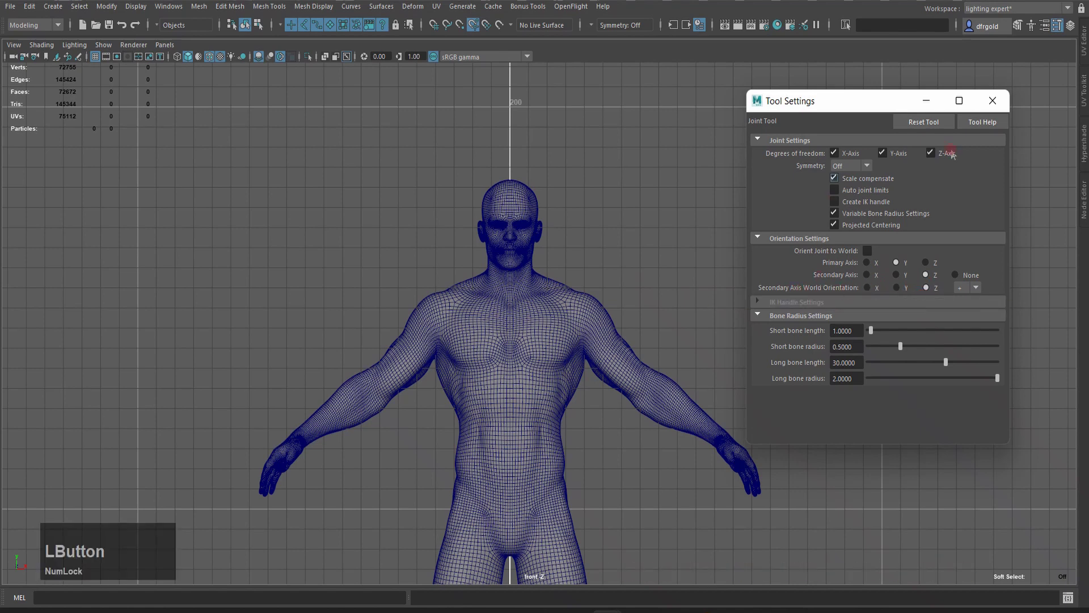
click(993, 100)
Turn on X-Ray shading for the body and hide its wireframe overlay
scroll(607, 281, up, 4)
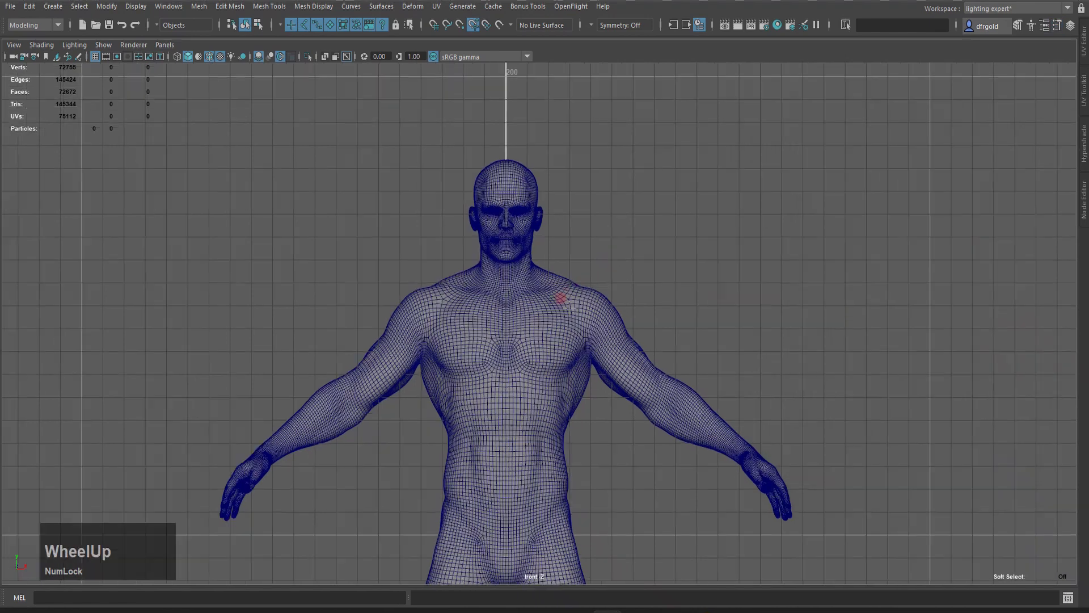
middle_drag(564, 302, 476, 268)
scroll(669, 322, down, 5)
scroll(543, 367, down, 2)
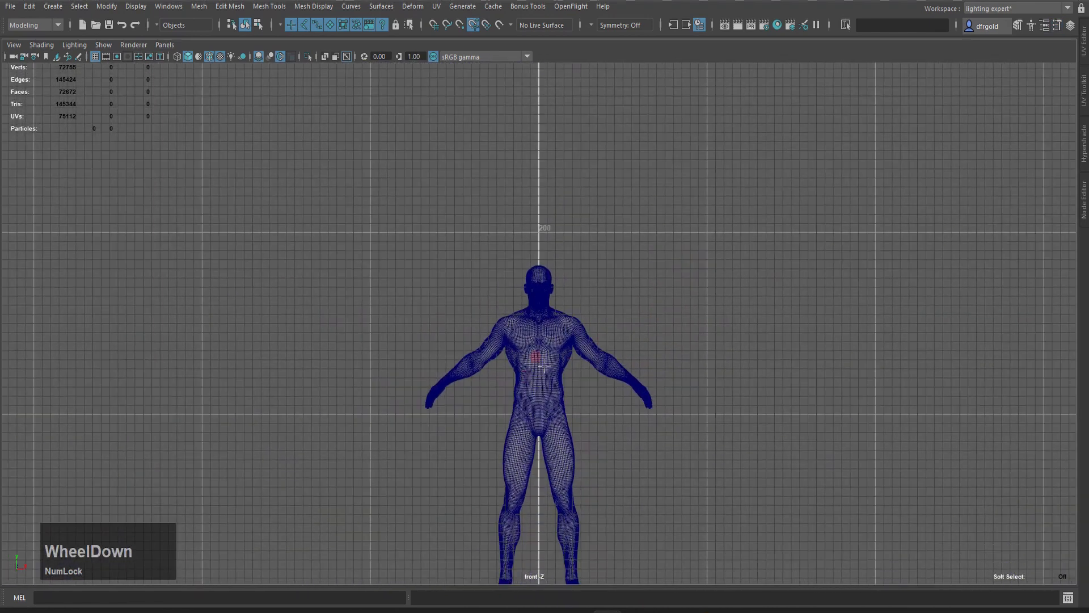
middle_drag(665, 503, 529, 405)
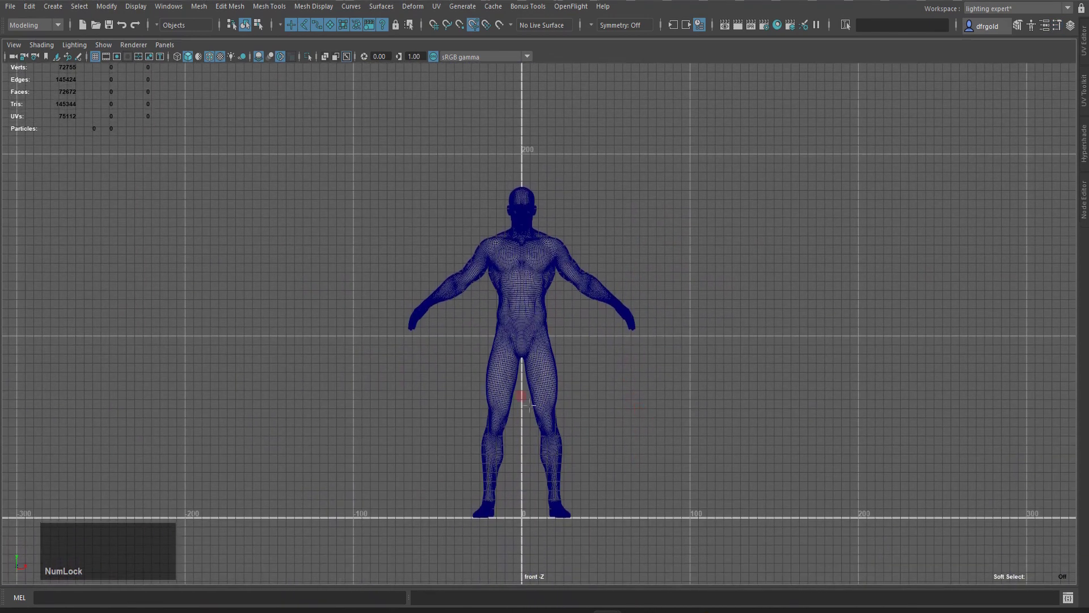
click(41, 44)
click(56, 168)
scroll(596, 309, up, 6)
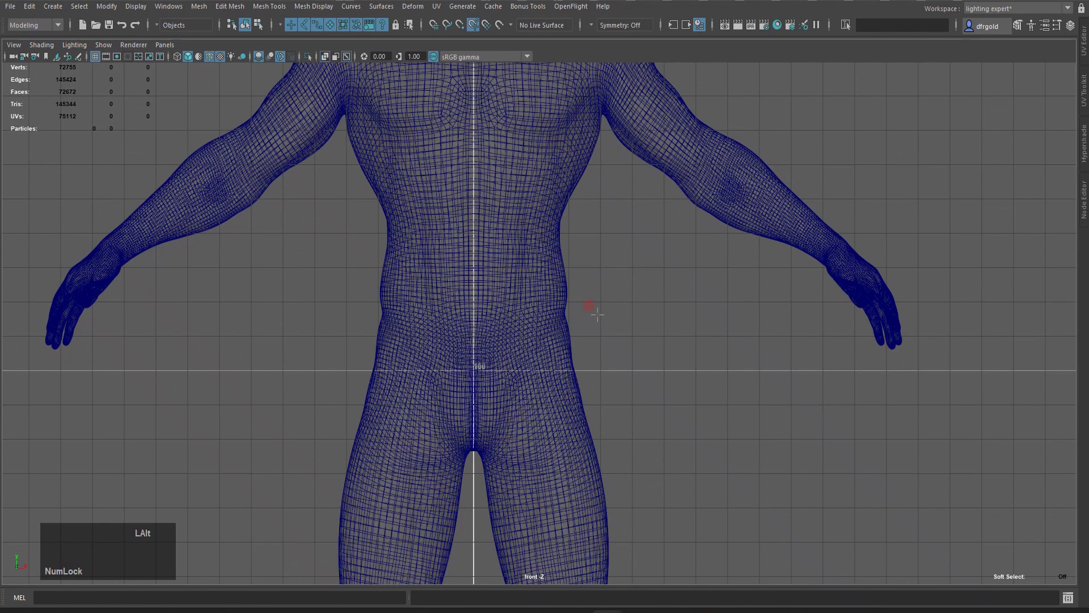
key(5)
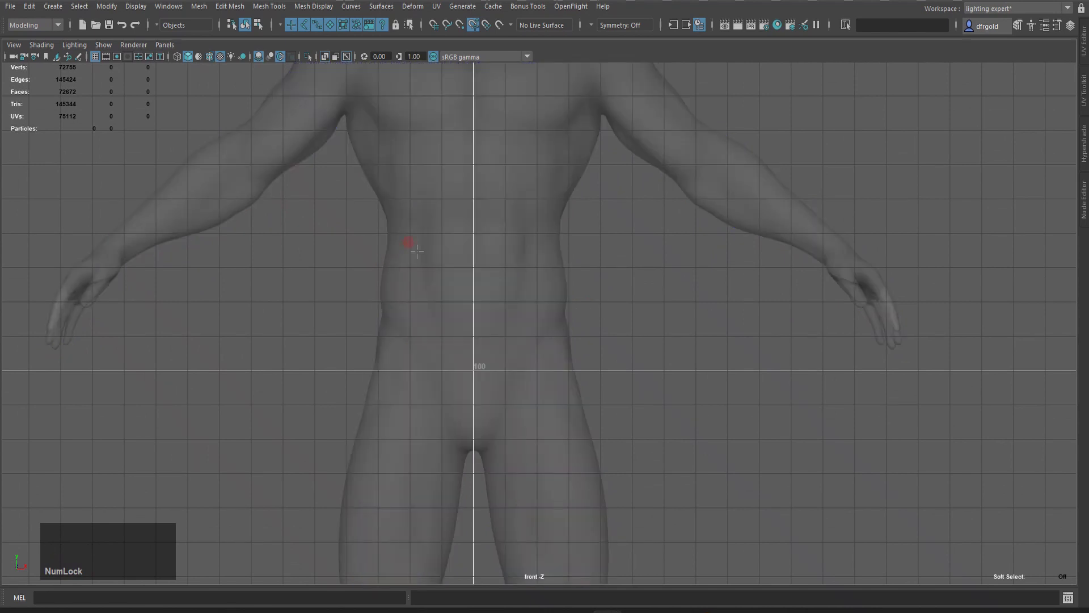
scroll(428, 240, down, 8)
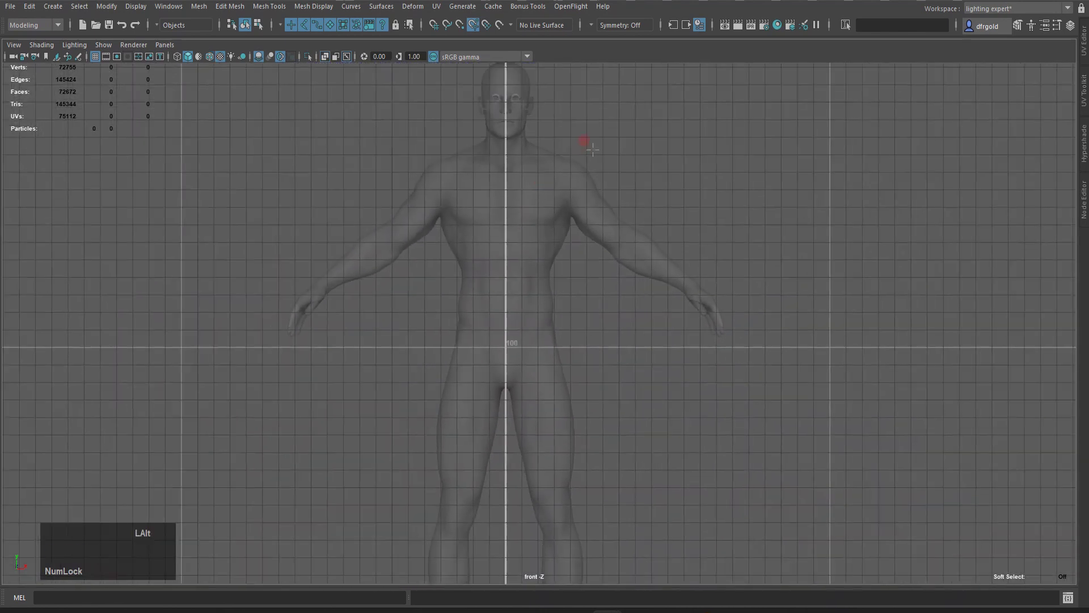
alt+middle_drag(591, 148, 499, 254)
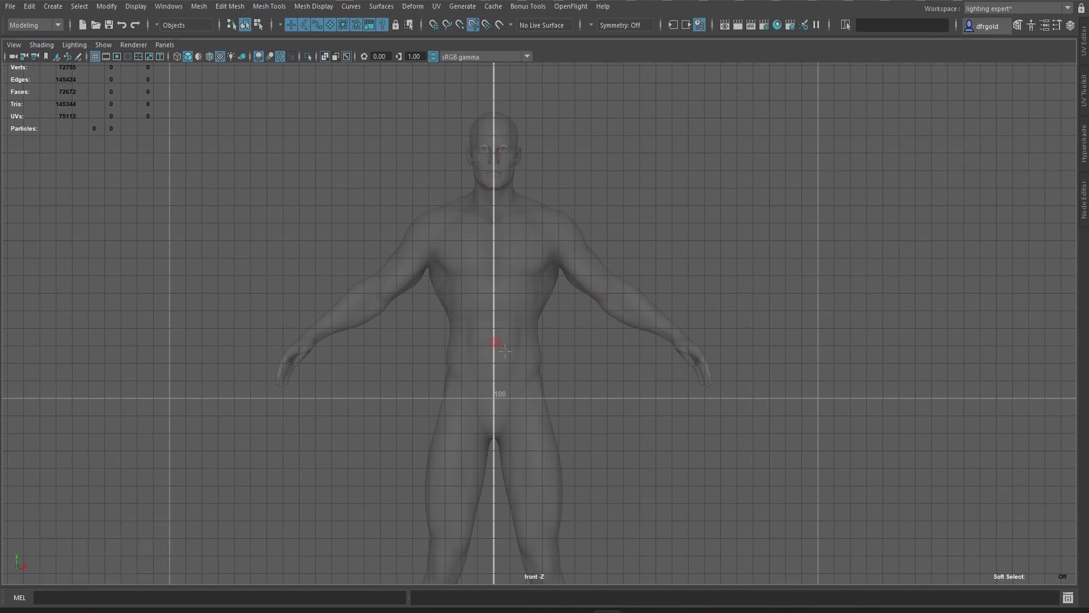
Restore the wireframe on the shaded body and turn off X-Ray shading
key(Num_Lock)
key(alt+5)
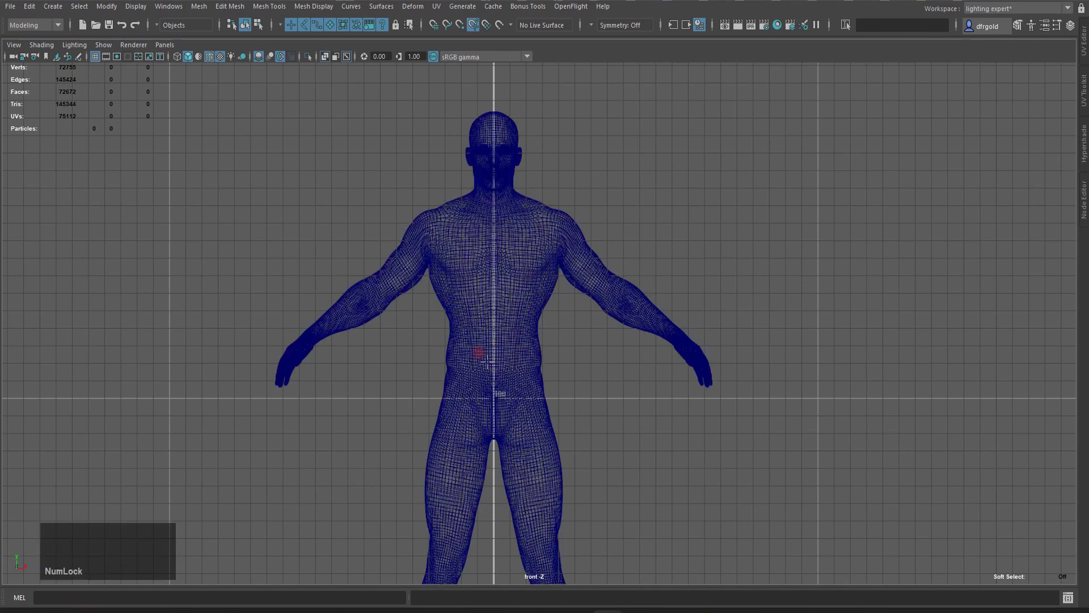
scroll(488, 340, up, 6)
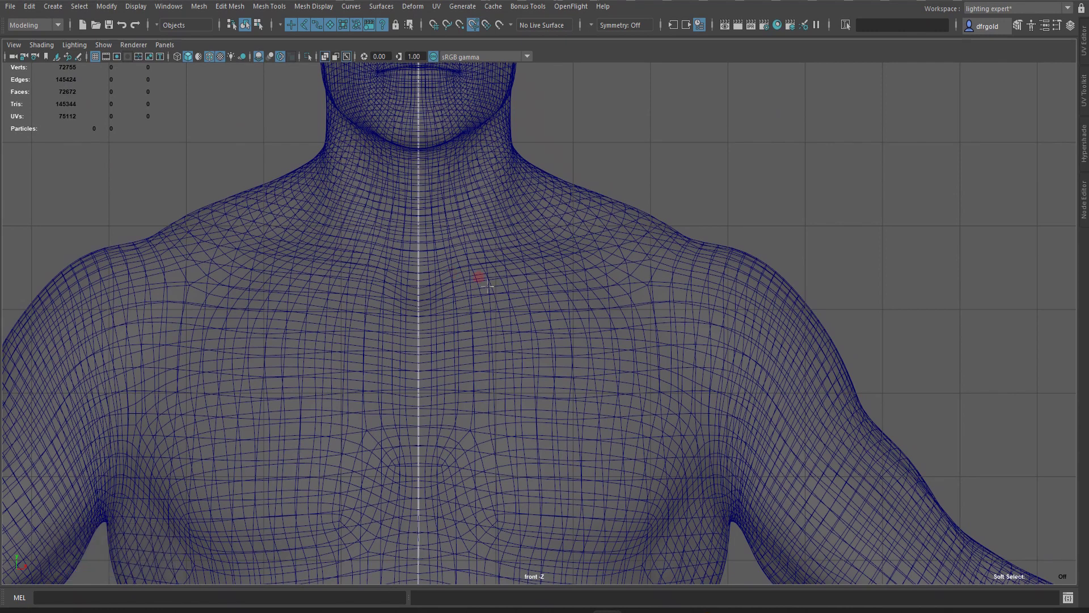
click(42, 44)
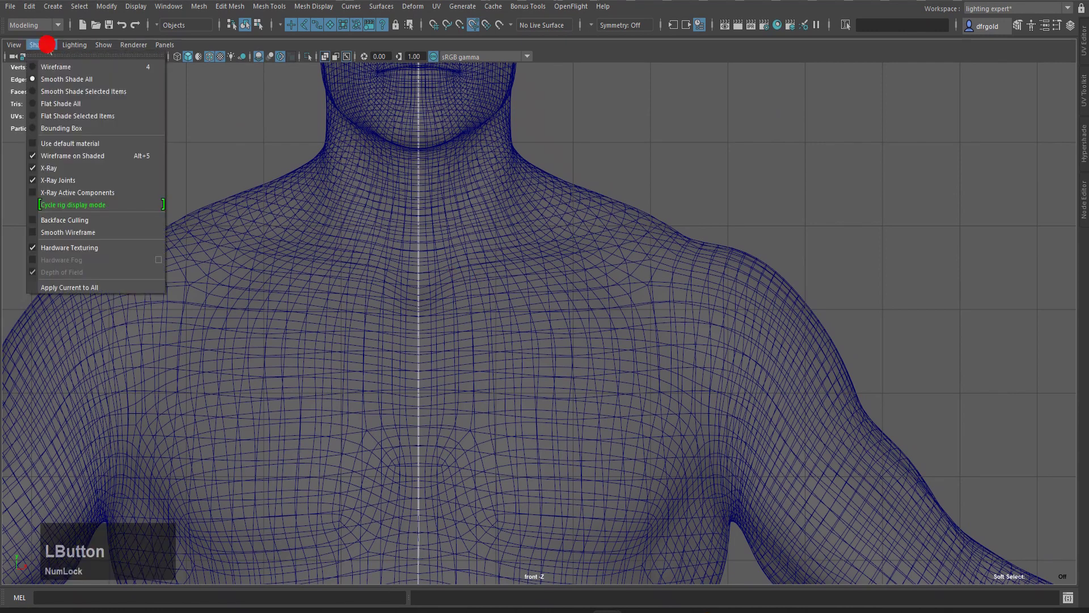
click(55, 169)
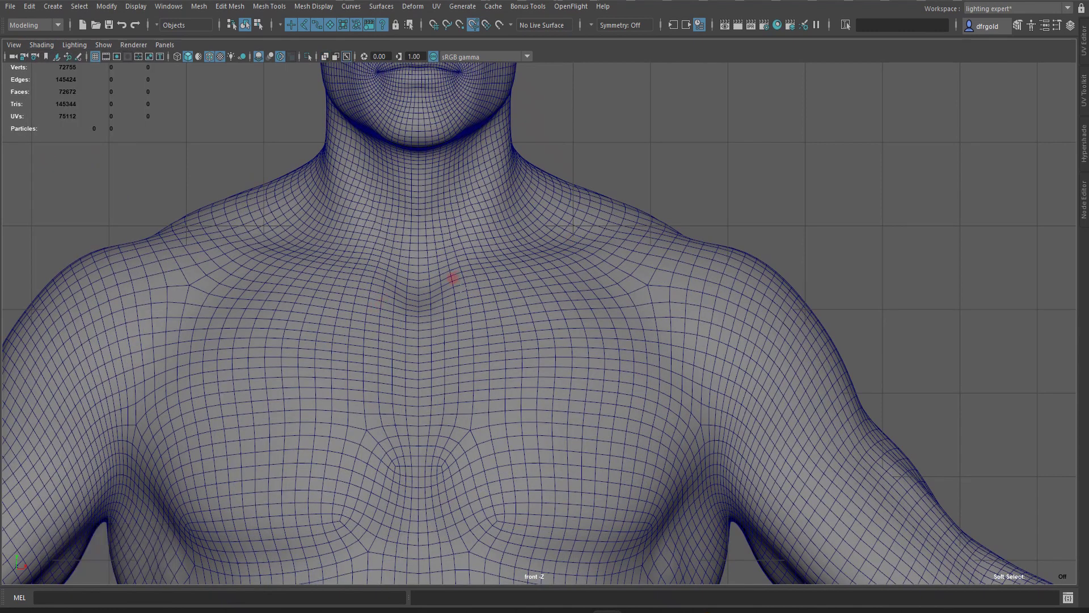
Place a joint chain through the character's left arm in the front view, with joints at the clavicle, shoulder, elbow and wrist
click(449, 277)
drag(730, 364, 754, 382)
scroll(721, 457, down, 3)
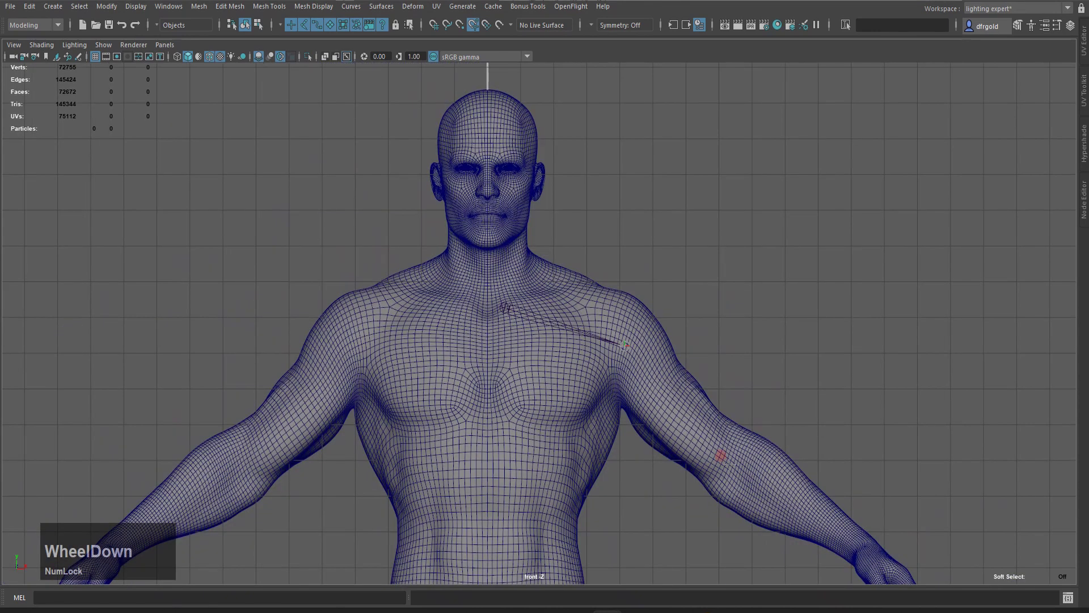
click(730, 464)
alt+middle_drag(829, 548, 796, 454)
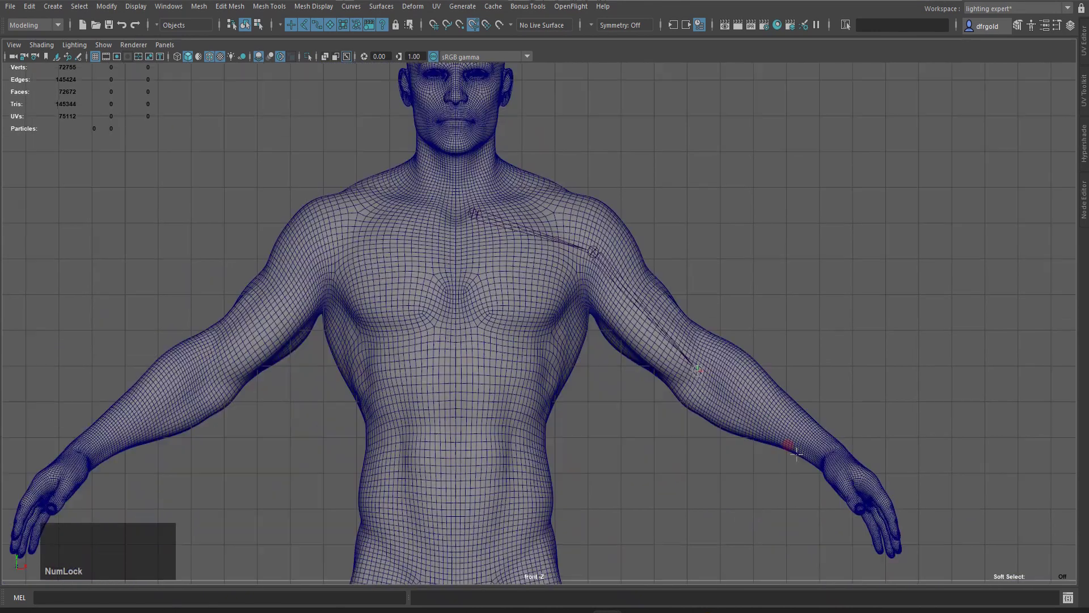
click(826, 453)
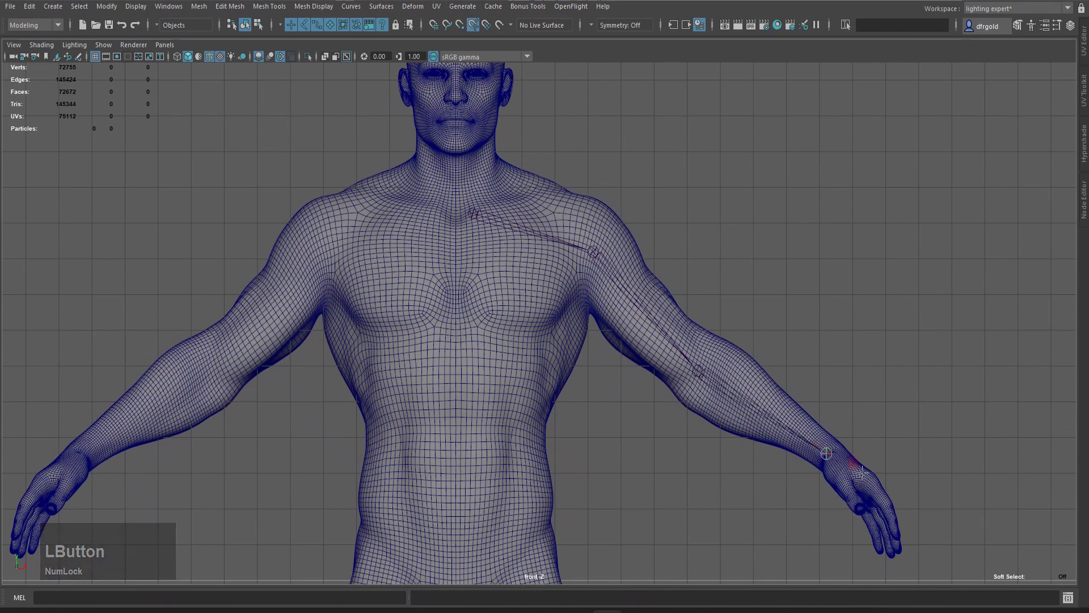
Try to extend the arm chain from the wrist with a joint at the thumb base in the top view
key(space)
drag(755, 261, 753, 262)
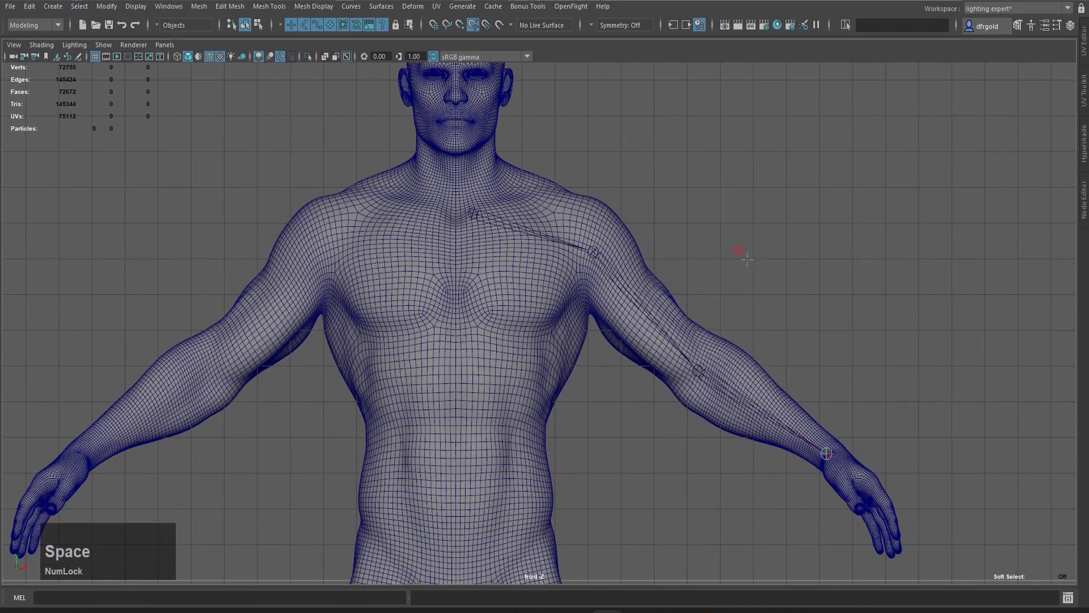
scroll(802, 328, up, 5)
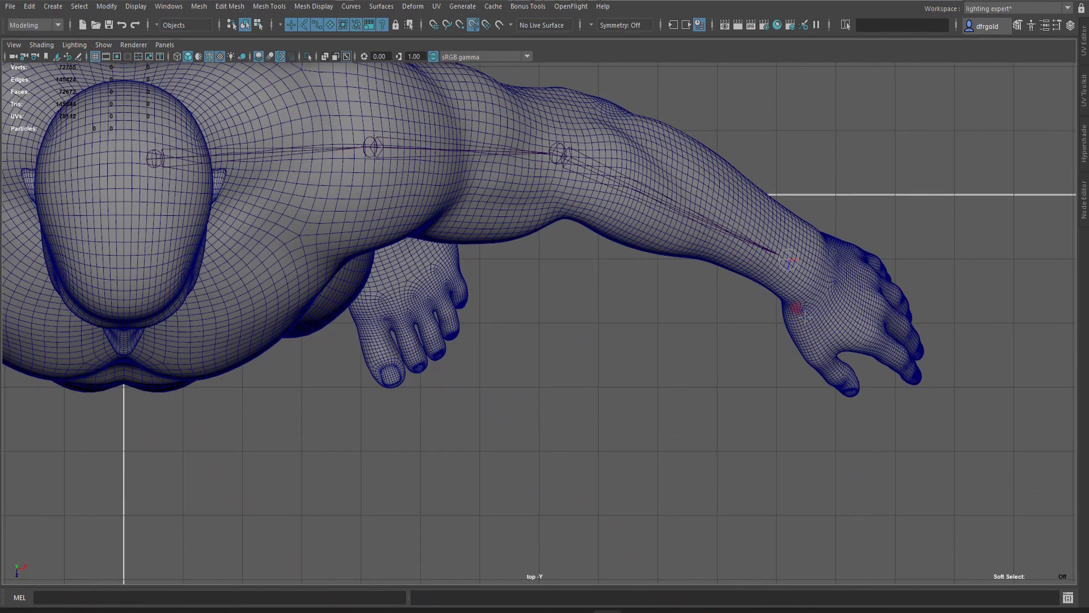
click(800, 321)
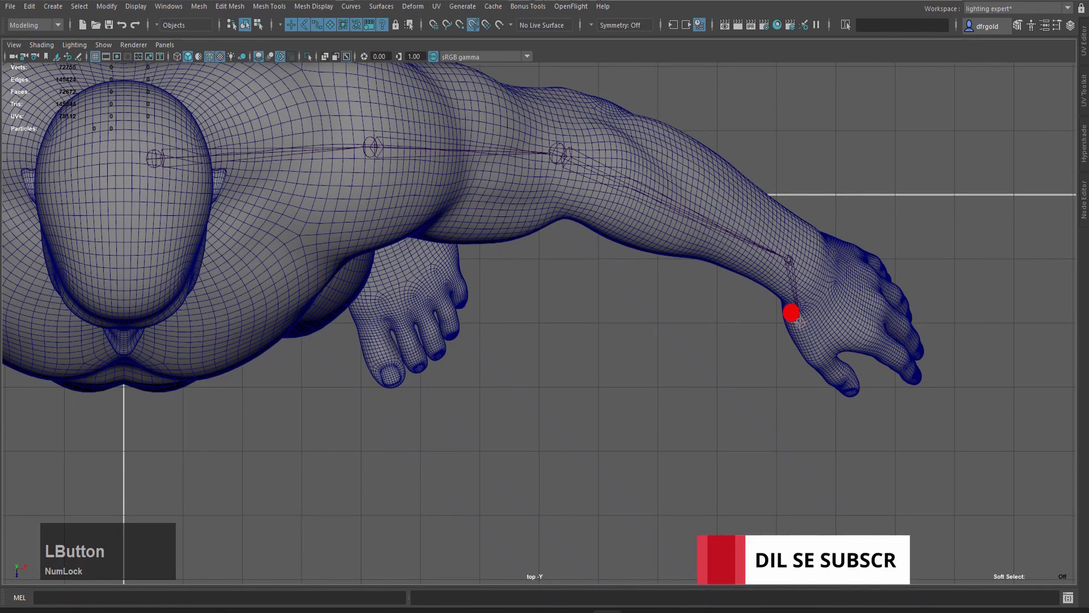
Switch to the perspective view and examine the placement of the thumb-base joint inside the hand
key(space)
drag(581, 314, 567, 279)
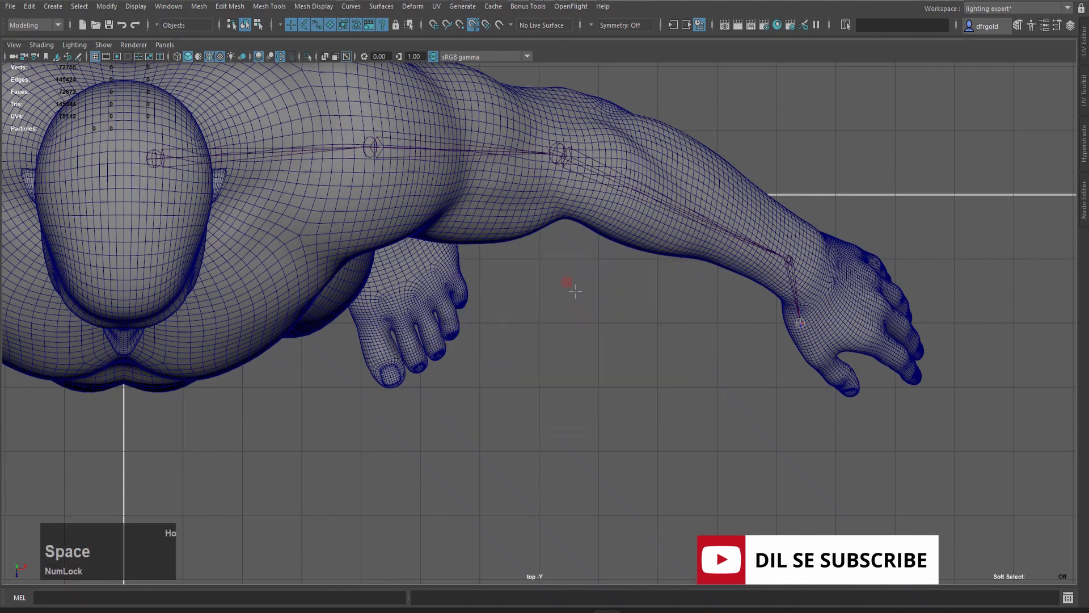
scroll(636, 357, up, 5)
alt+drag(727, 277, 713, 294)
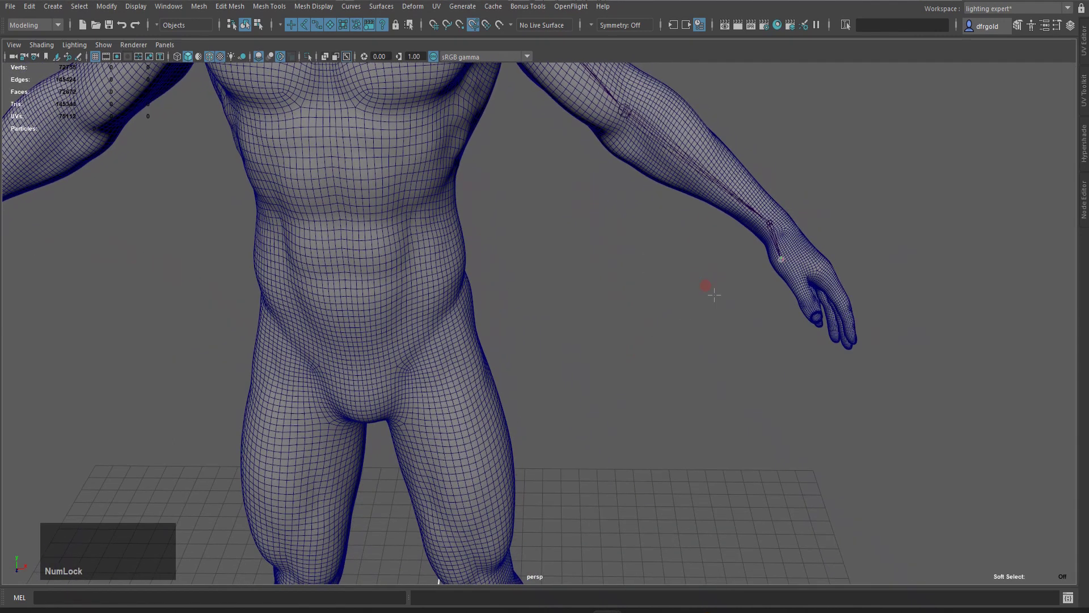
alt+middle_drag(790, 255, 727, 257)
alt+drag(660, 295, 598, 317)
alt+middle_drag(667, 339, 646, 284)
scroll(647, 374, up, 4)
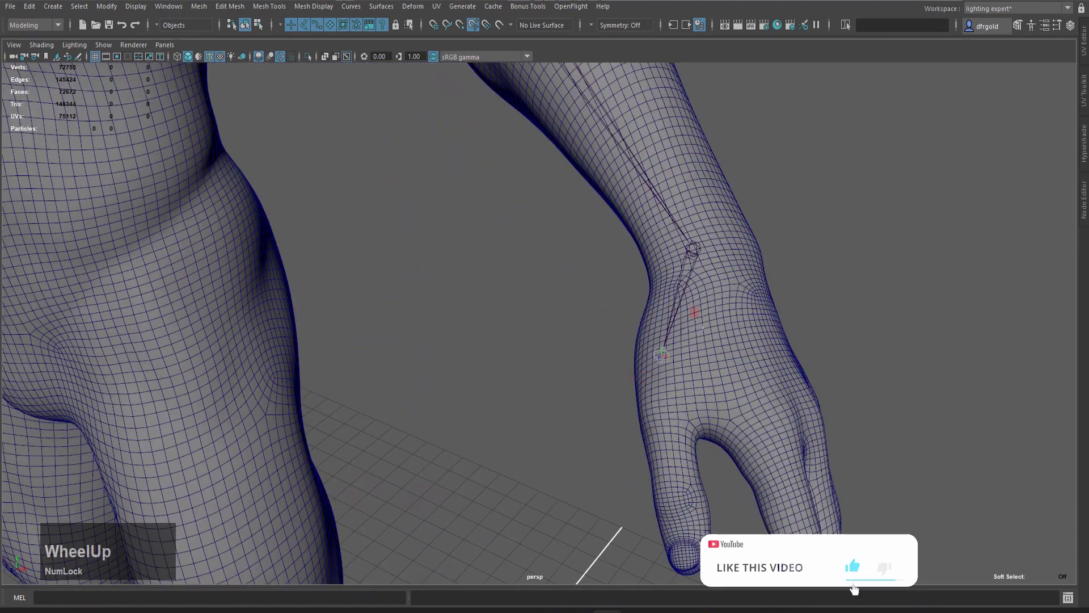
Undo the joint placed at the thumb base
scroll(681, 329, down, 4)
alt+drag(657, 343, 612, 333)
scroll(669, 351, up, 2)
key(z)
scroll(669, 351, down, 3)
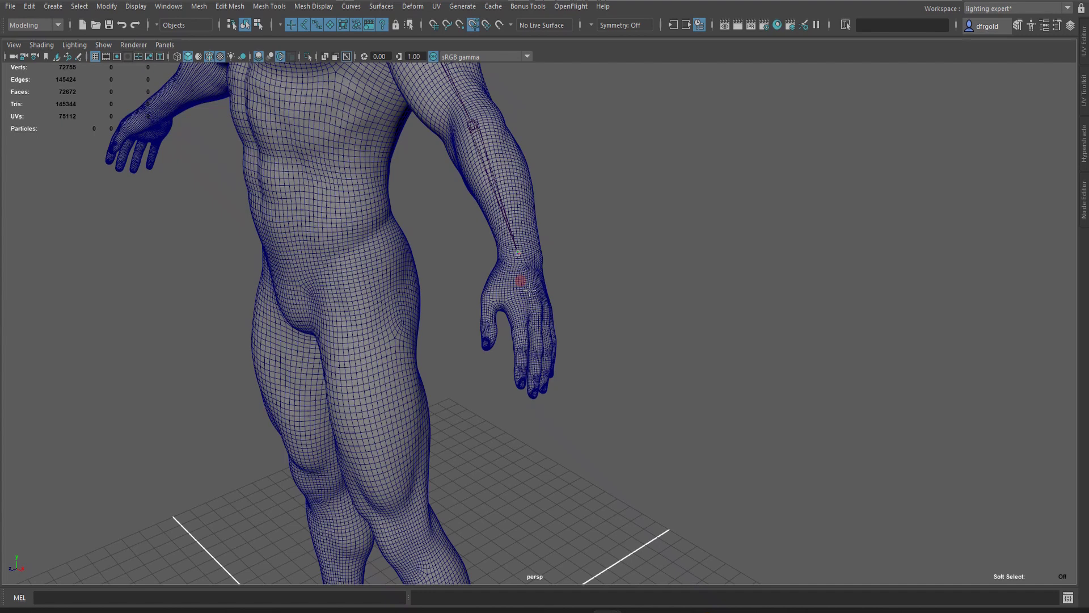
Extend the chain from the wrist through the thumb in the perspective view, placing joints at its base, knuckle, middle and tip
scroll(521, 282, down, 4)
alt+drag(591, 382, 570, 464)
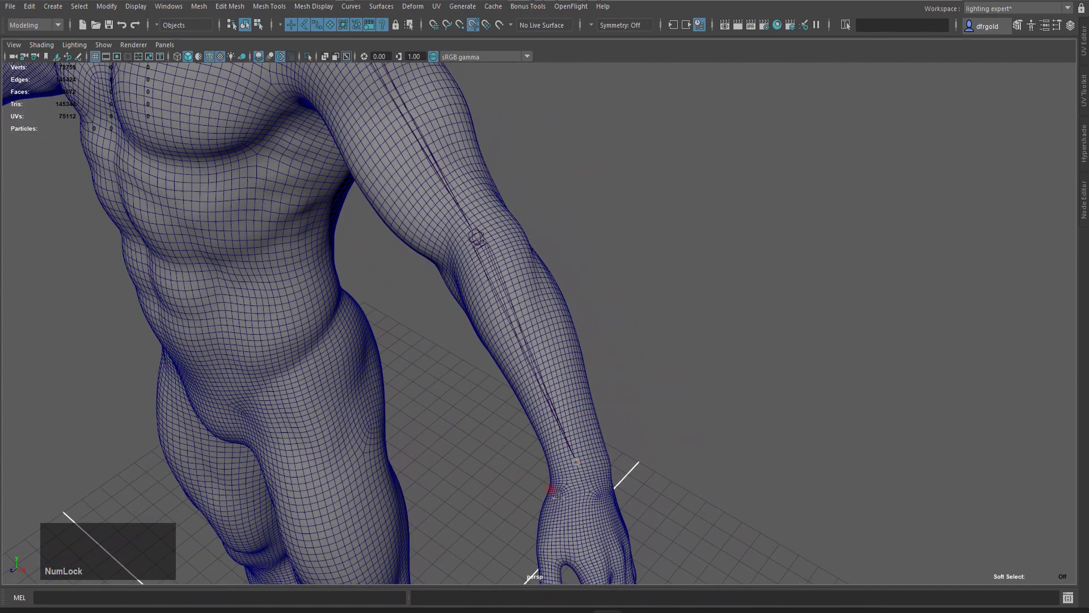
click(554, 492)
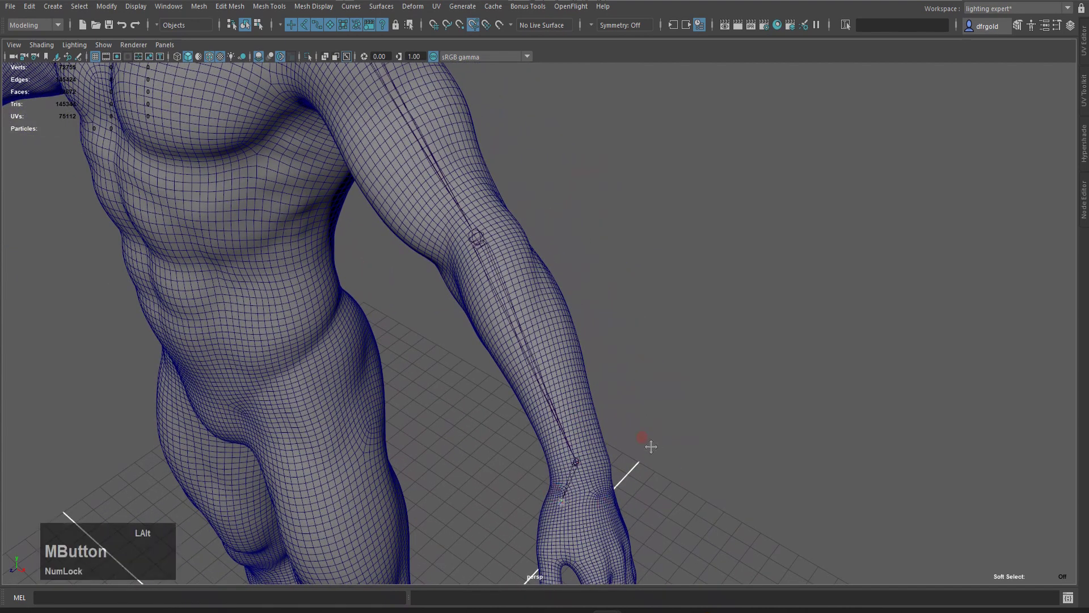
alt+middle_drag(649, 445, 657, 373)
alt+drag(658, 373, 620, 318)
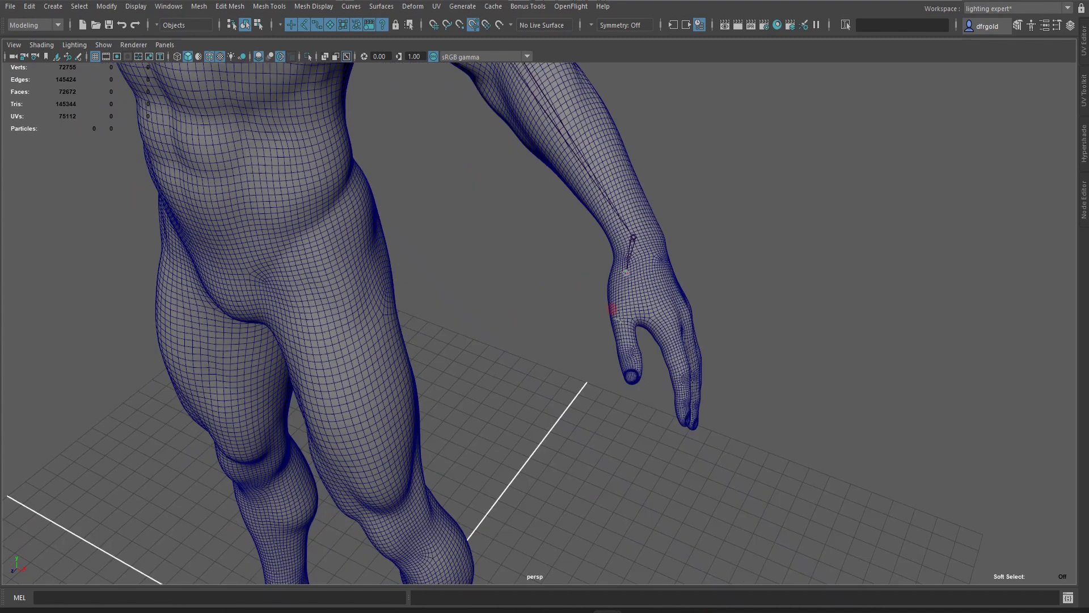
click(618, 319)
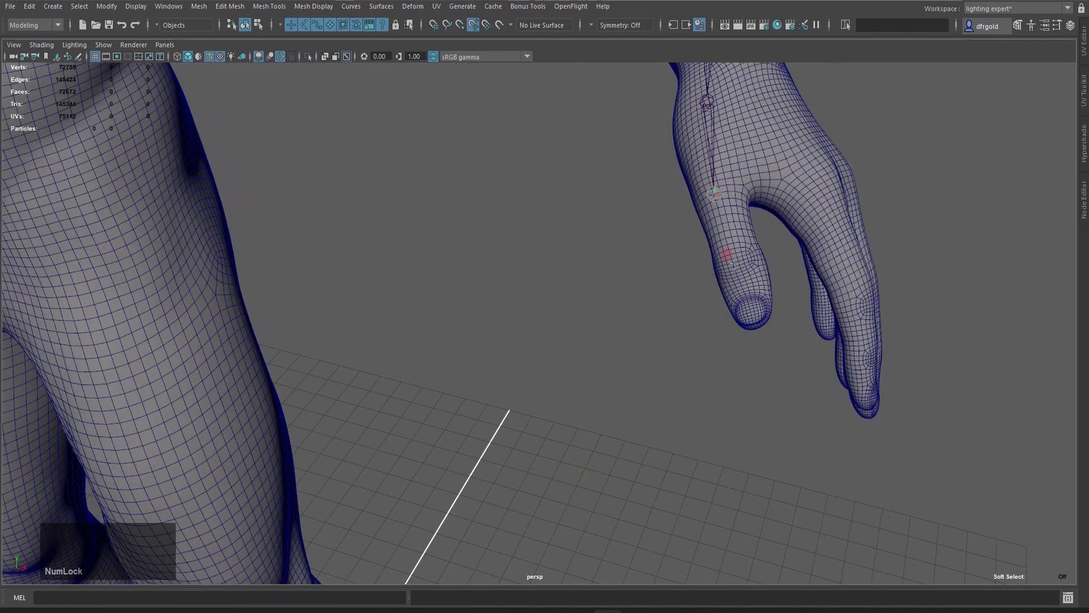
click(725, 253)
click(746, 314)
click(748, 316)
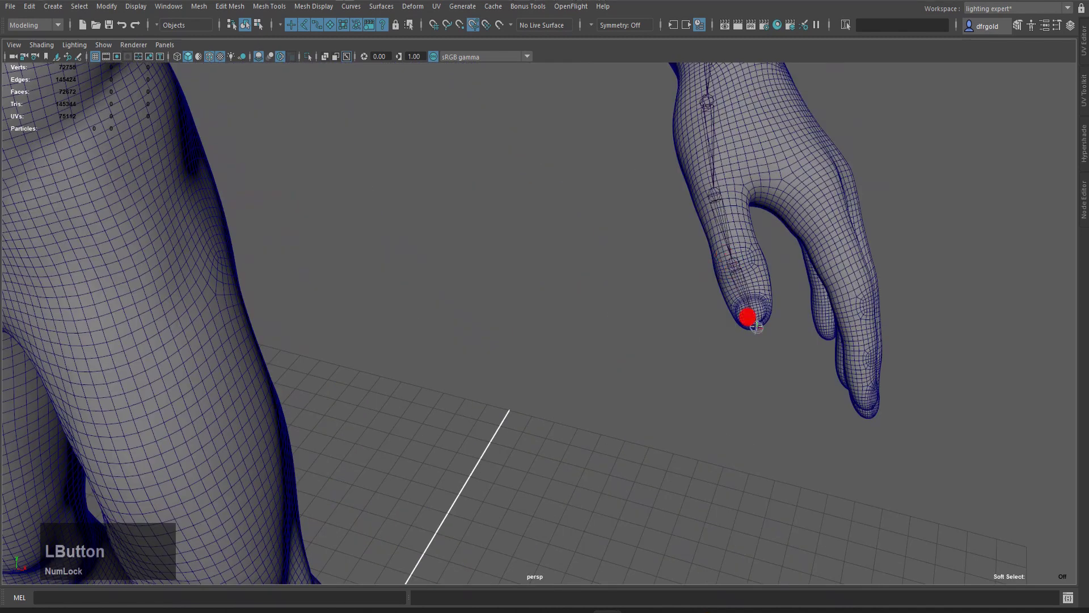
Finish the thumb joint chain and examine the arm and thumb joints from several angles around the hand
key(q)
alt+right_drag(755, 325, 662, 331)
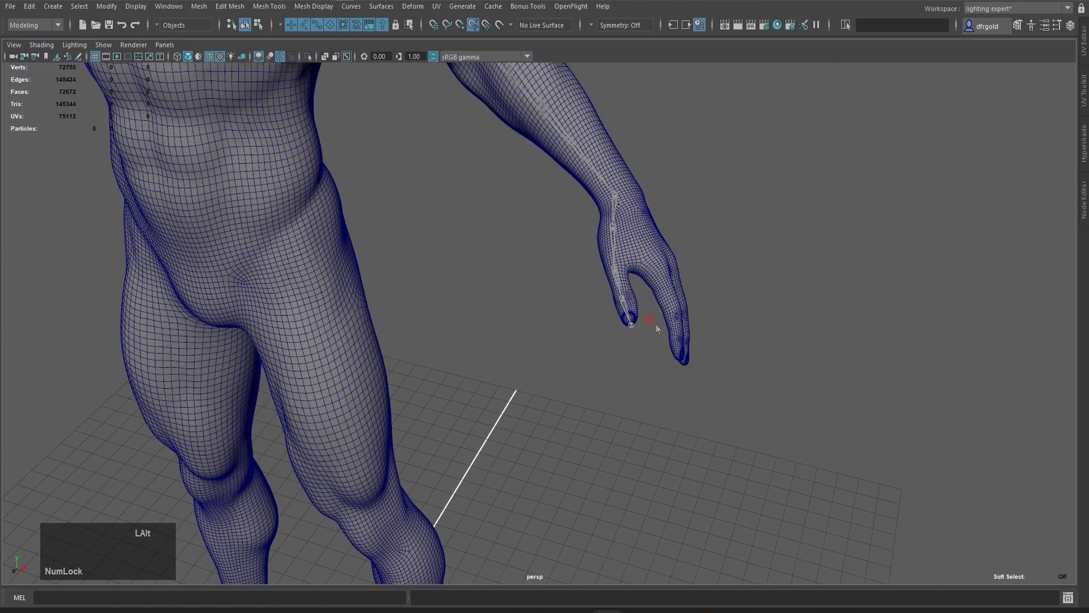
alt+drag(663, 331, 731, 236)
alt+middle_drag(672, 259, 567, 392)
scroll(566, 392, up, 6)
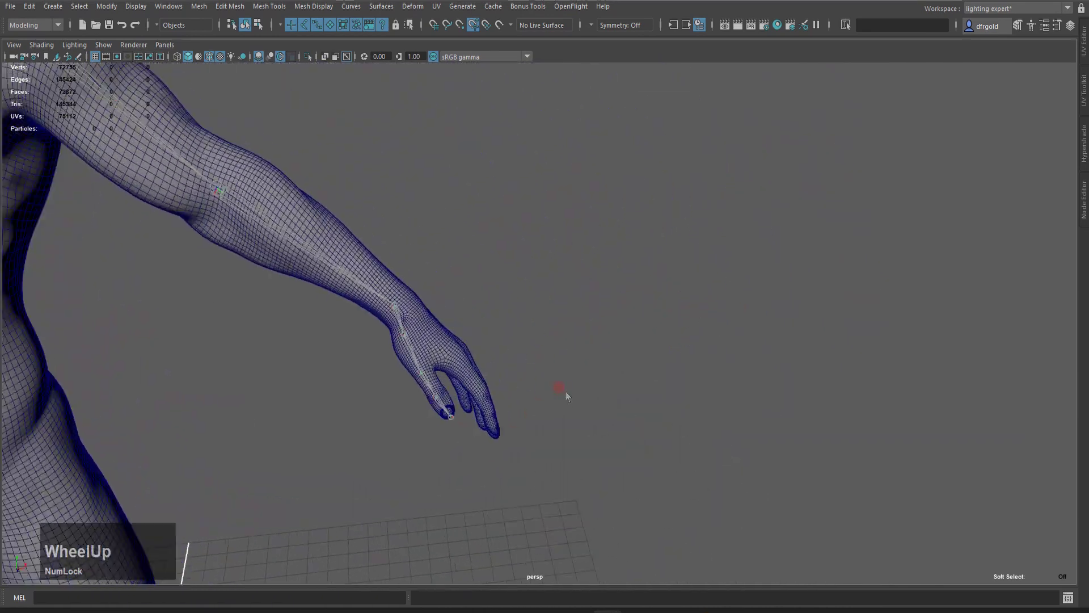
alt+drag(480, 375, 424, 379)
alt+right_drag(423, 379, 384, 404)
scroll(384, 402, down, 3)
alt+drag(341, 351, 304, 377)
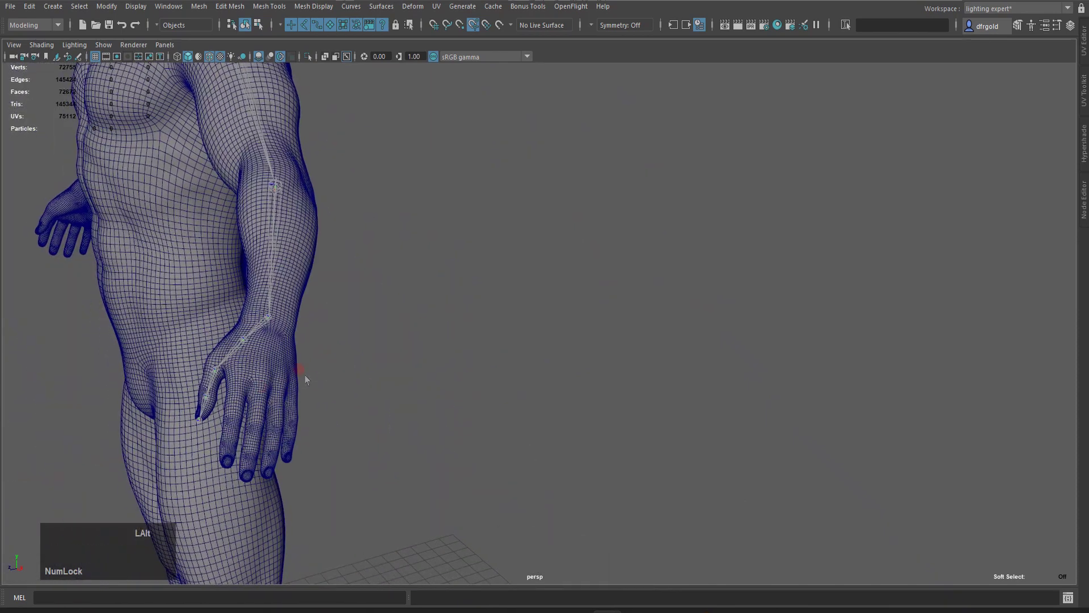
Raise the thumb's knuckle joint slightly, undoing the move that carries its child joints and shifting only the joint's pivot
click(216, 372)
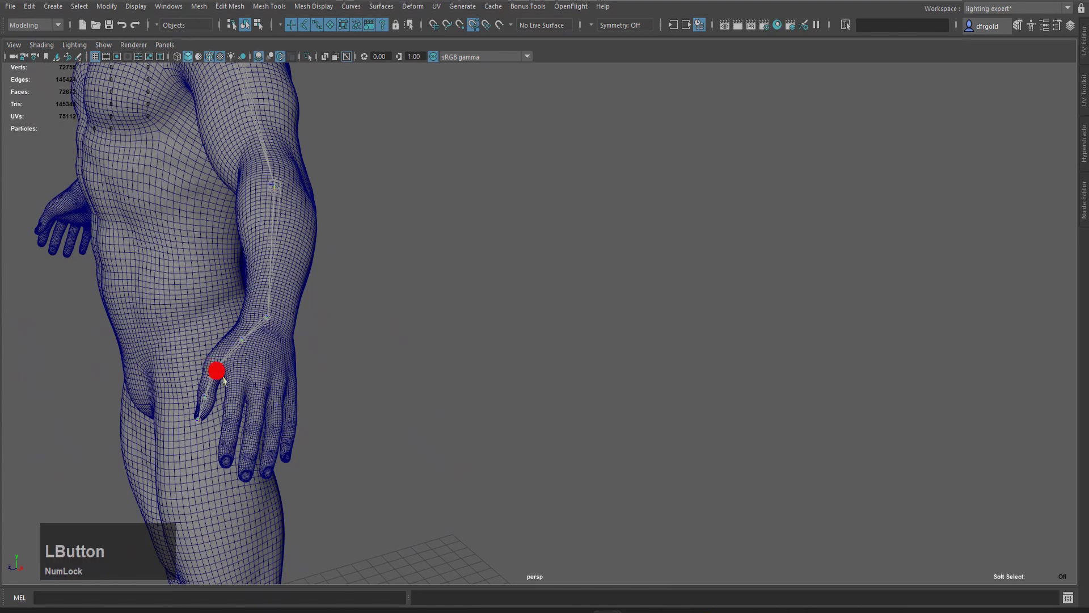
key(w)
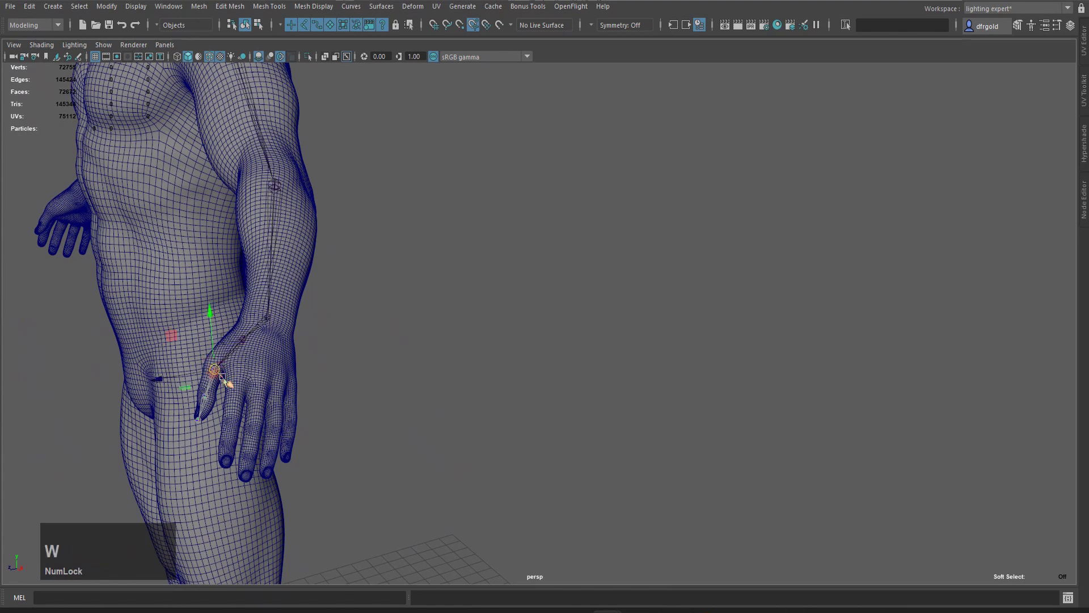
drag(209, 310, 208, 295)
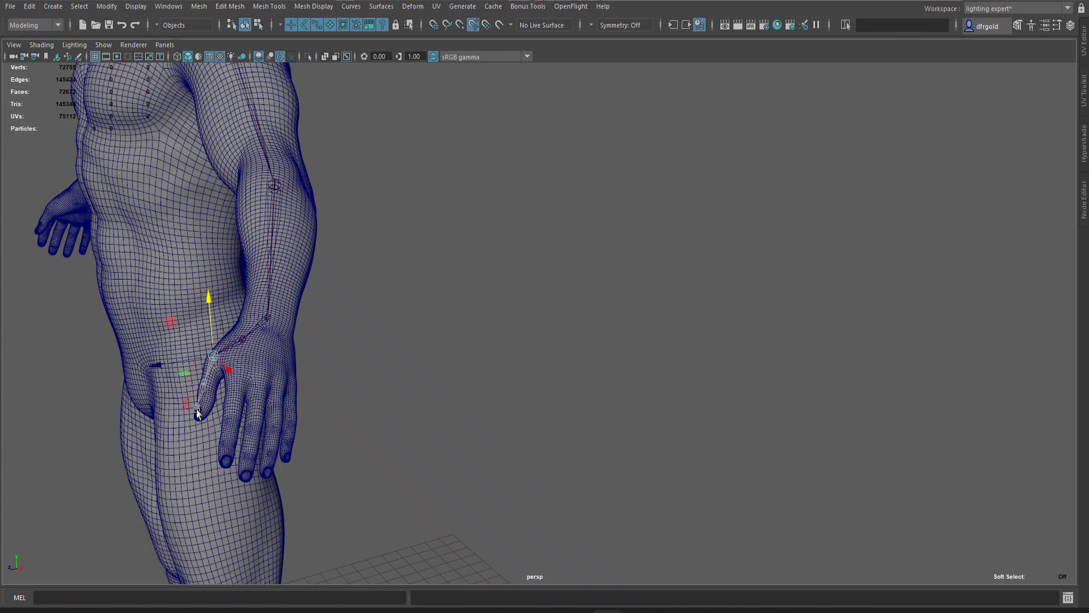
key(z)
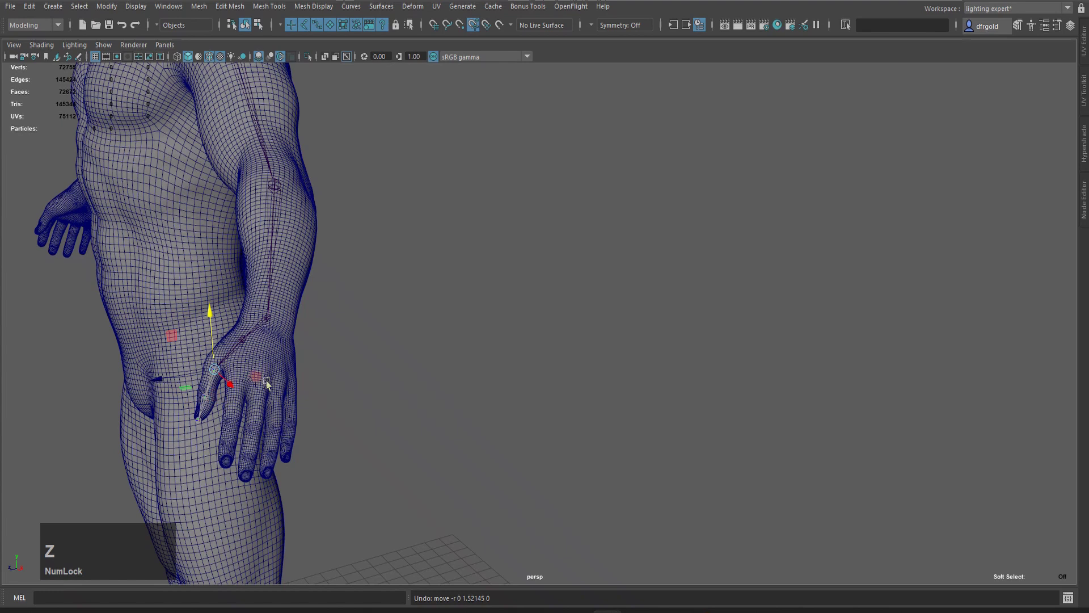
key(d)
scroll(221, 388, up, 5)
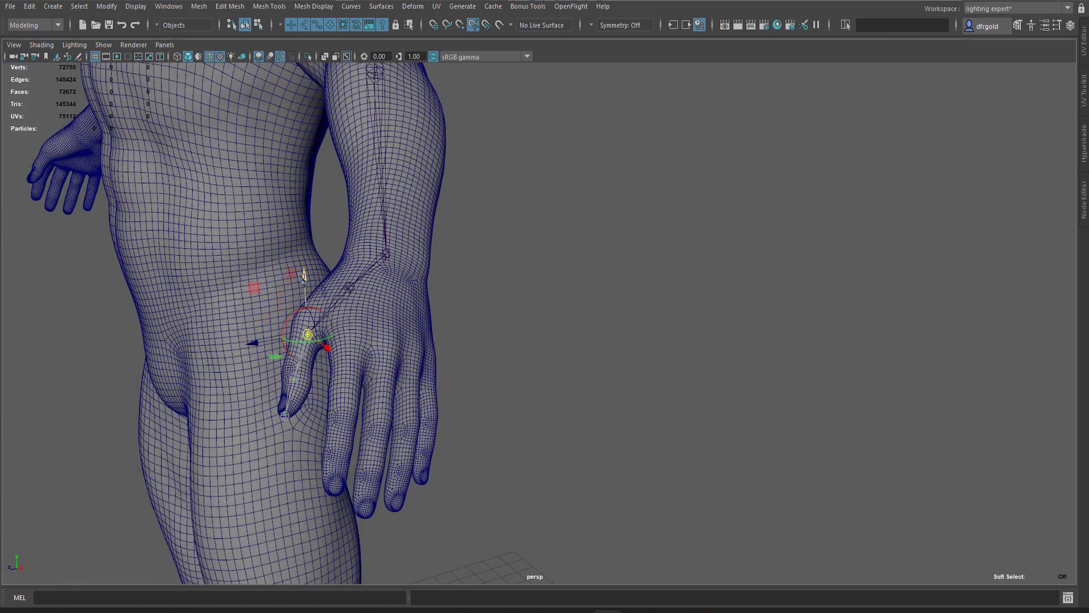
drag(303, 277, 303, 271)
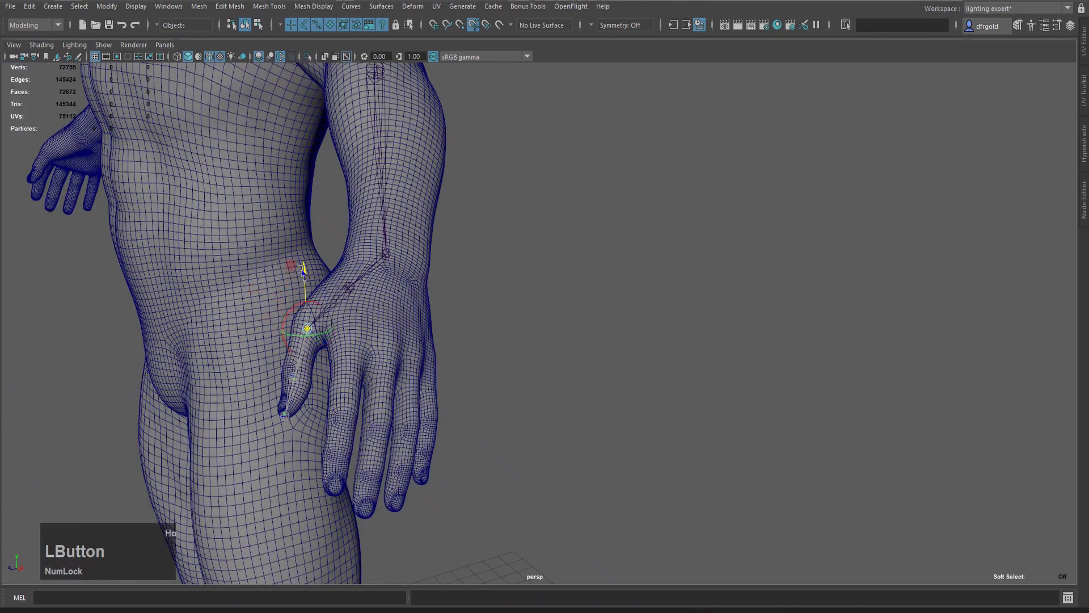
Nudge the thumb's knuckle joint slightly sideways toward the fingers, keeping it centred inside the thumb
scroll(450, 356, down, 3)
alt+drag(462, 347, 615, 365)
scroll(490, 362, up, 2)
scroll(692, 336, up, 3)
scroll(695, 339, up, 2)
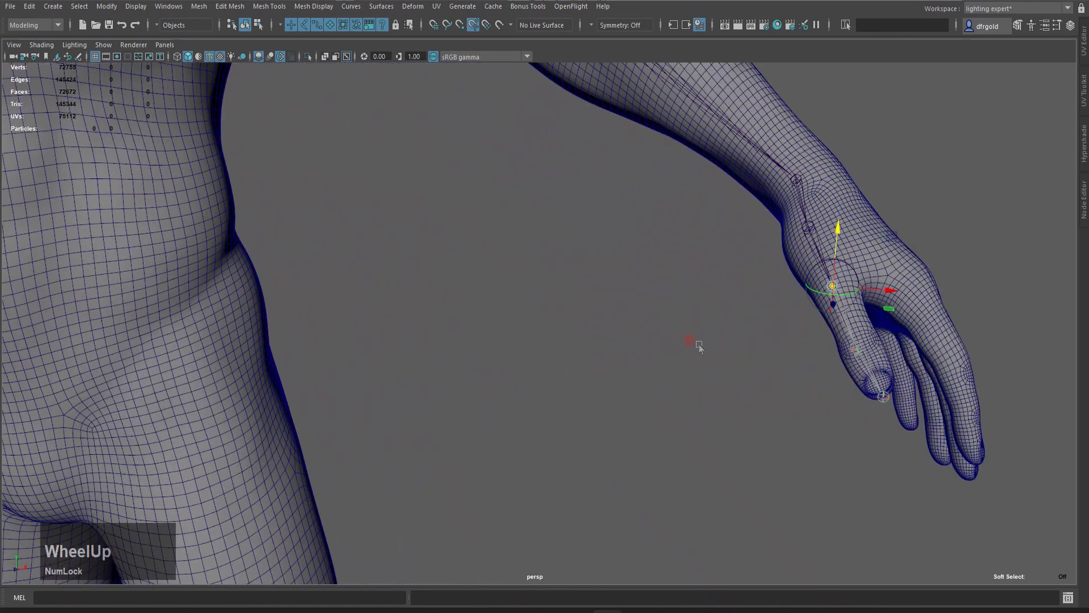
drag(879, 283, 893, 291)
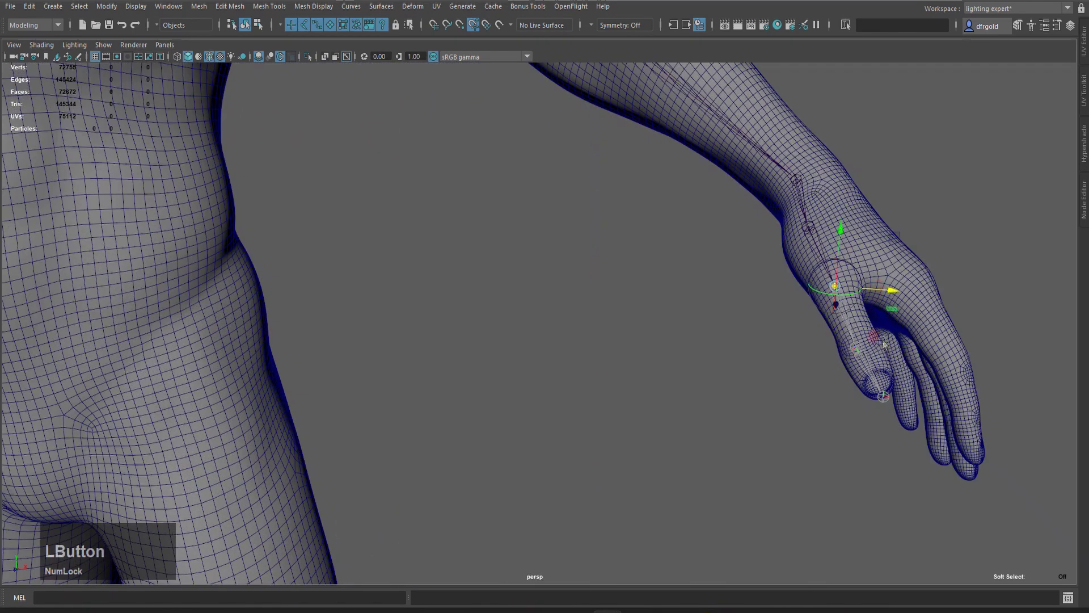
Reposition the thumb's middle joint sideways and in depth so it sits centred inside the mesh
click(856, 349)
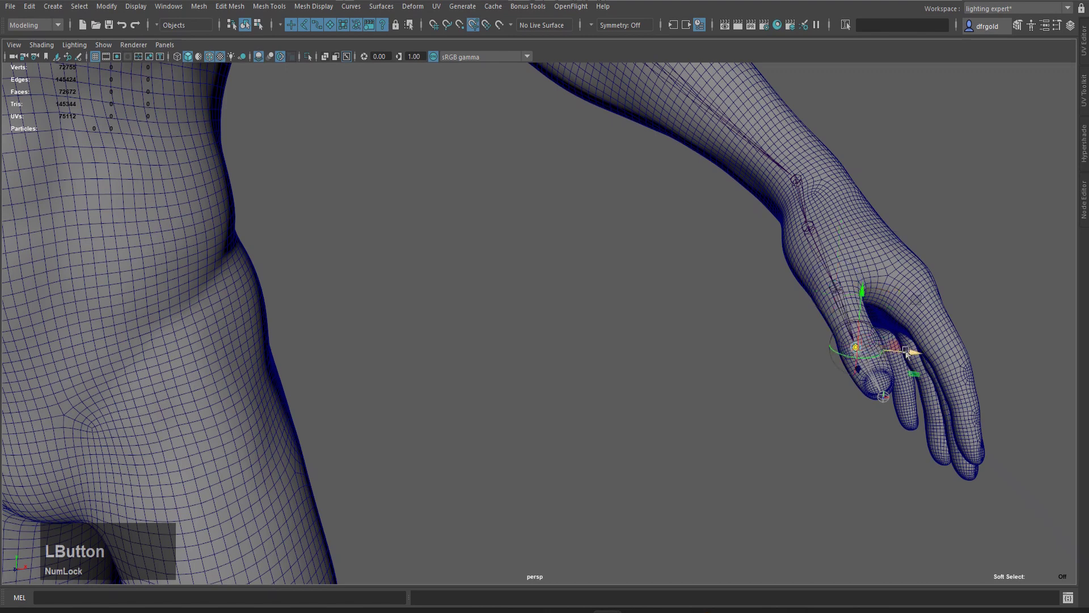
drag(909, 351, 915, 351)
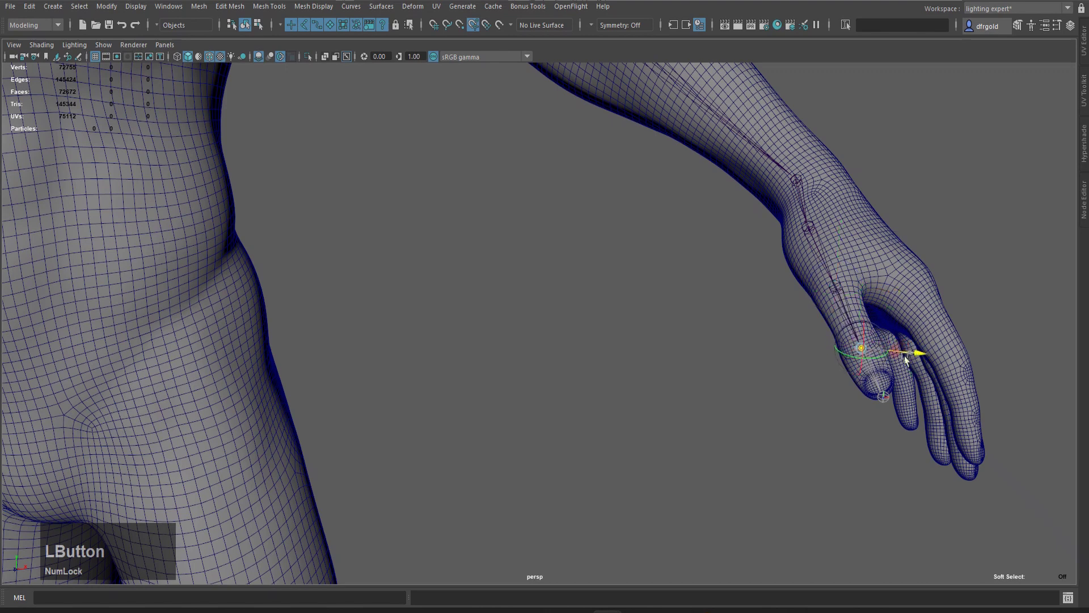
click(854, 365)
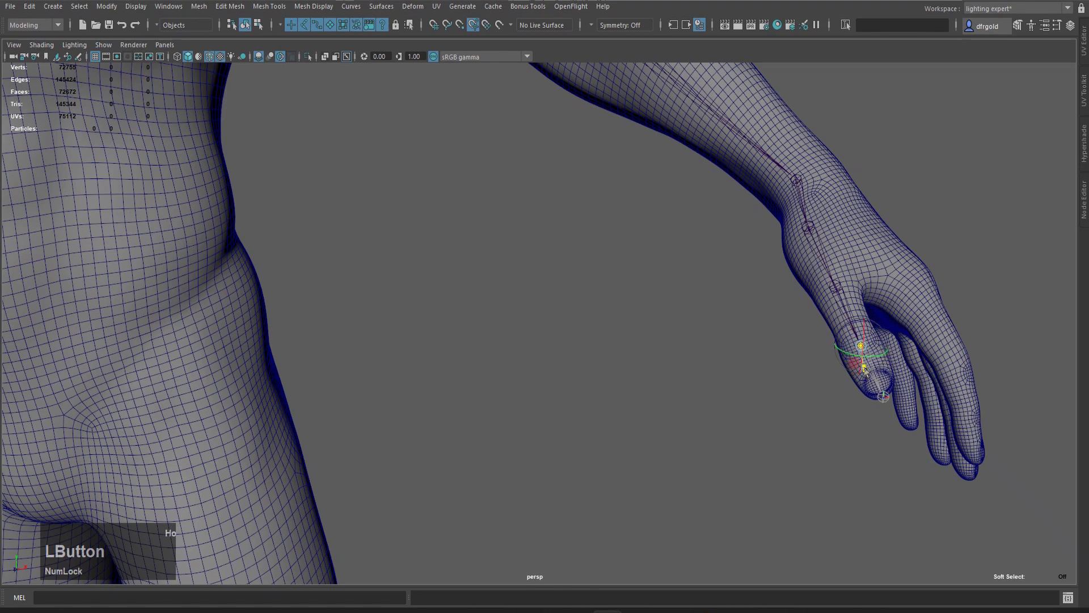
Adjust the thumb's tip joint inside the fingertip, checking the thumb from the back of the hand and the front
scroll(716, 370, up, 2)
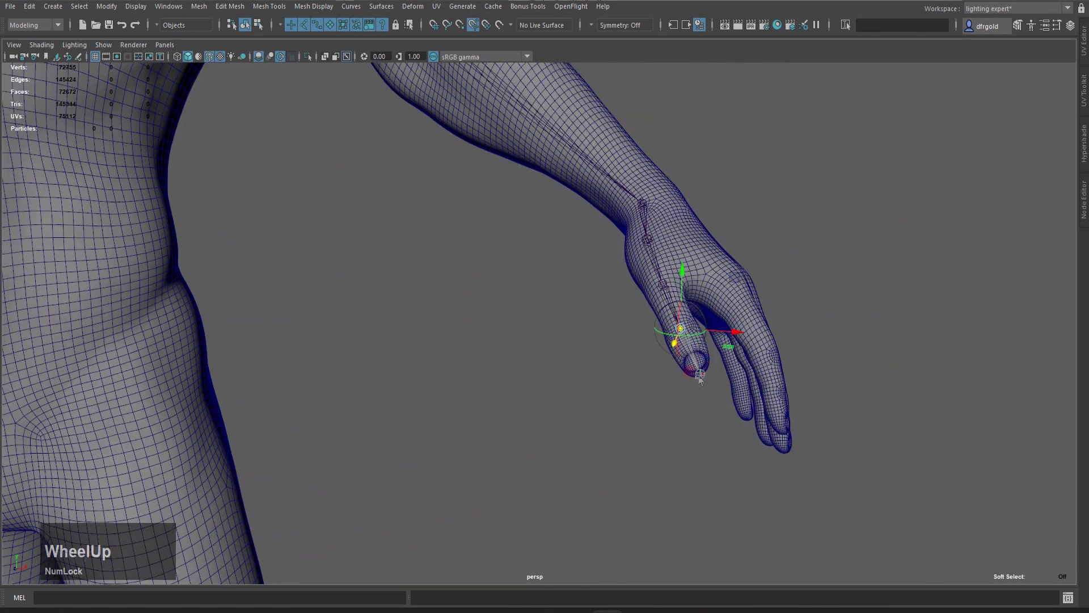
alt+drag(700, 379, 456, 379)
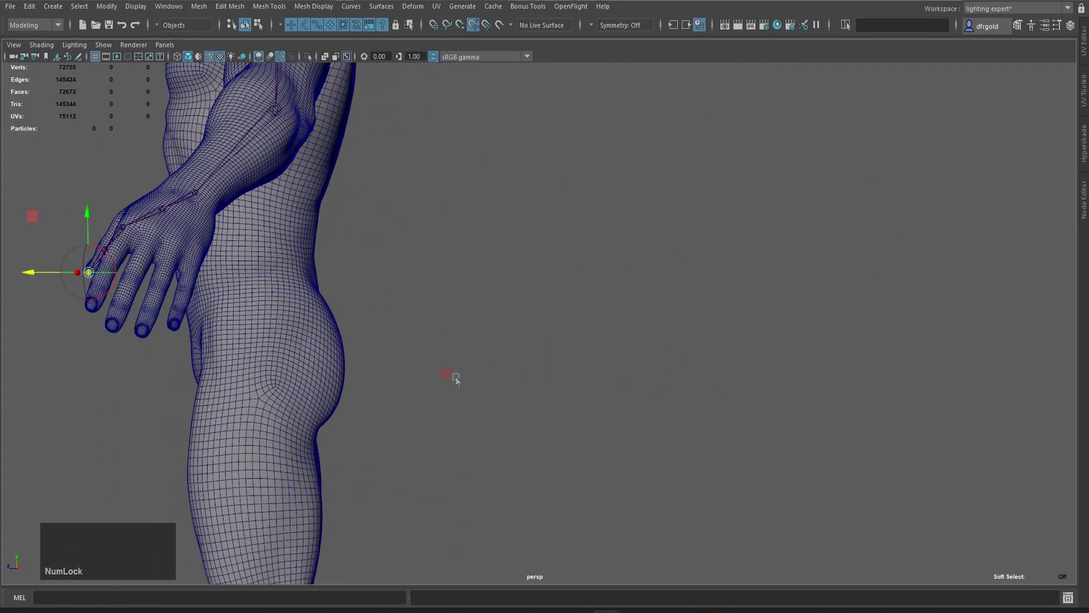
alt+middle_drag(339, 363, 484, 399)
scroll(474, 395, up, 3)
alt+middle_drag(417, 386, 550, 387)
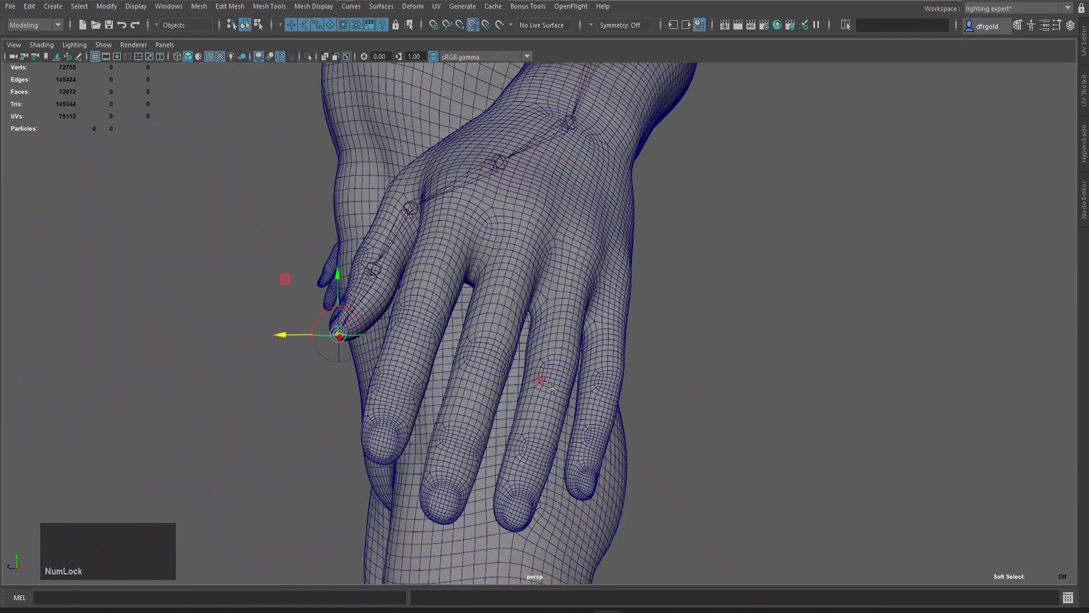
alt+drag(552, 388, 442, 422)
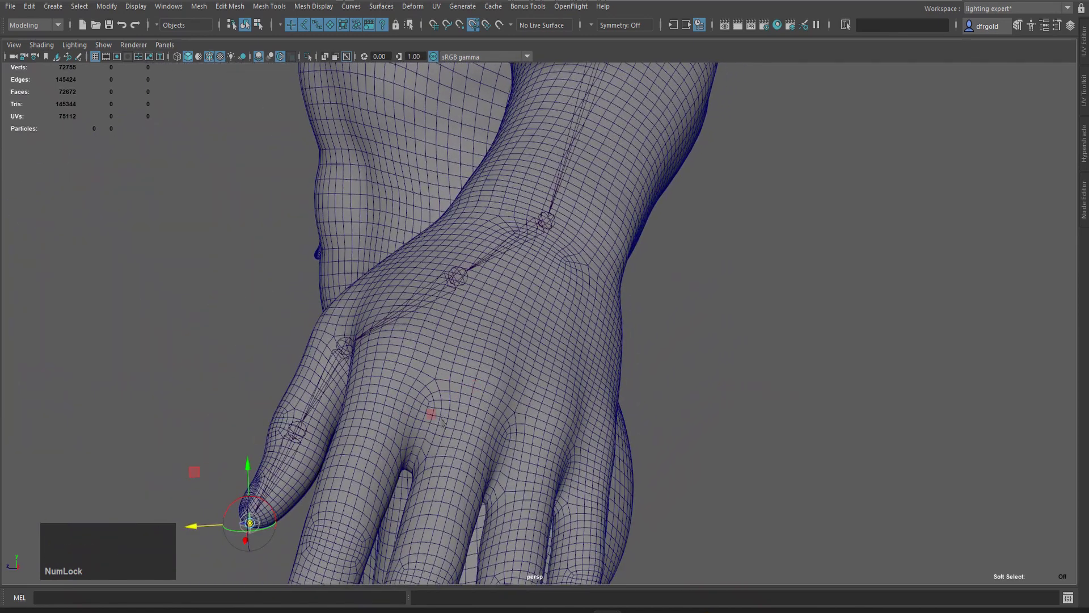
scroll(535, 367, down, 3)
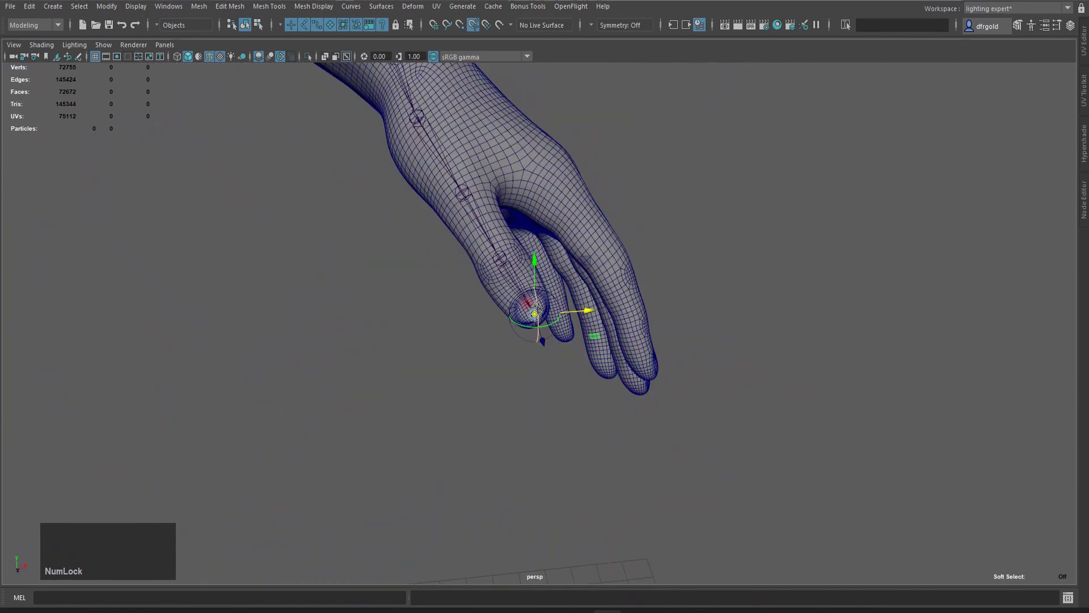
key(q)
Create a separate joint chain along the index finger, placing joints at its knuckle, two finger bends and tip
scroll(672, 271, down, 2)
alt+drag(672, 271, 639, 331)
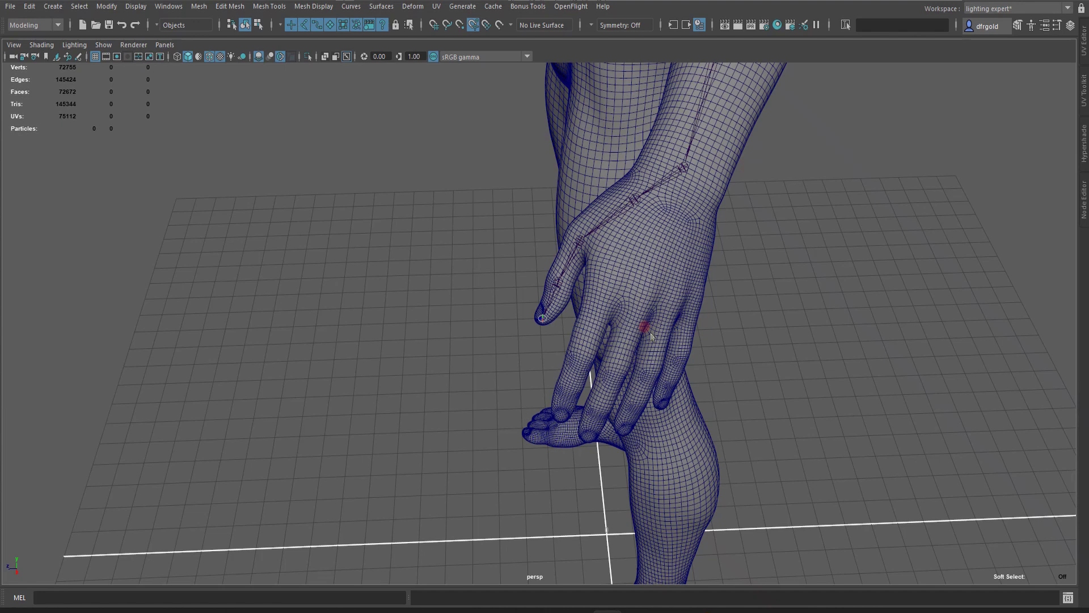
key(ctrl+j)
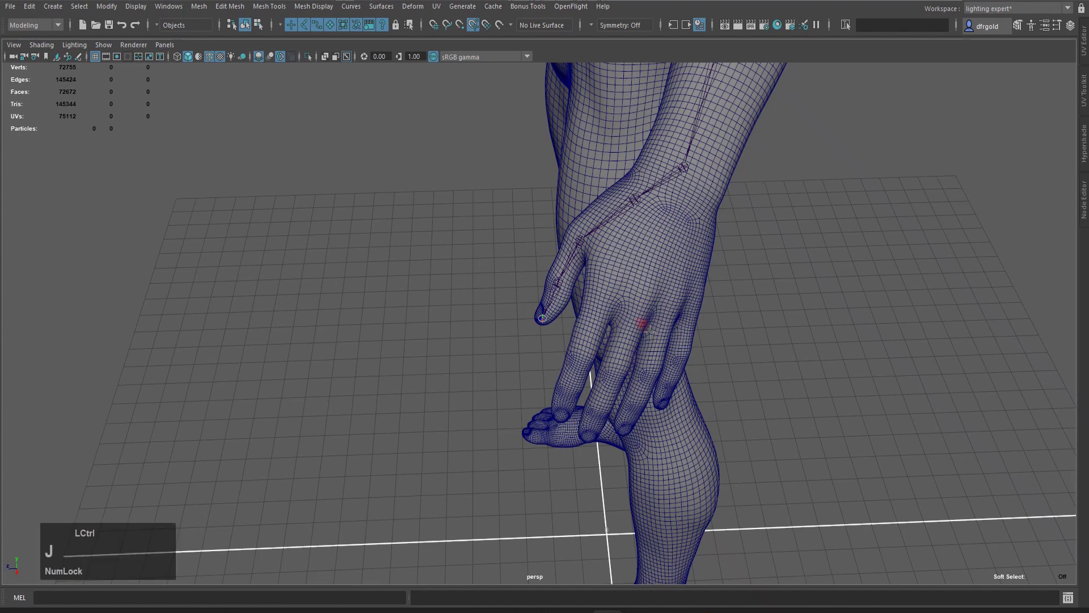
click(976, 103)
scroll(587, 402, up, 4)
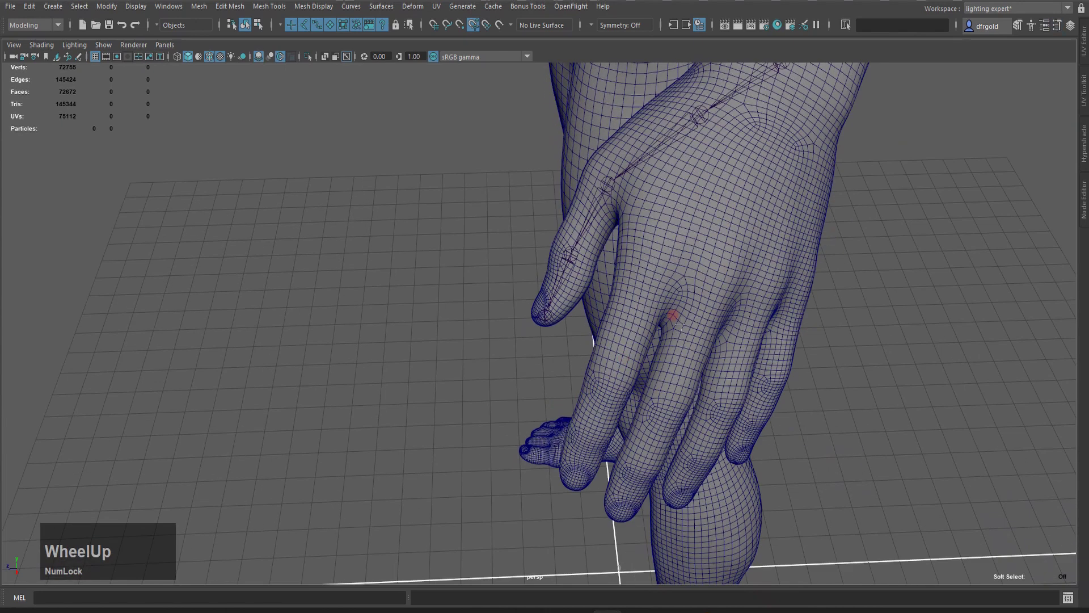
alt+drag(678, 324, 653, 302)
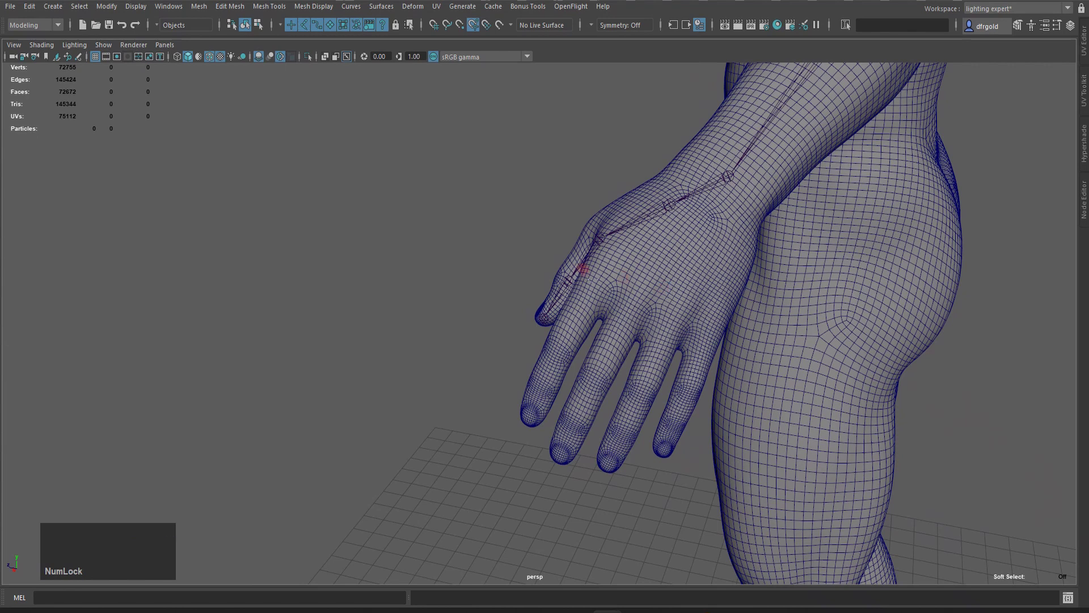
click(585, 274)
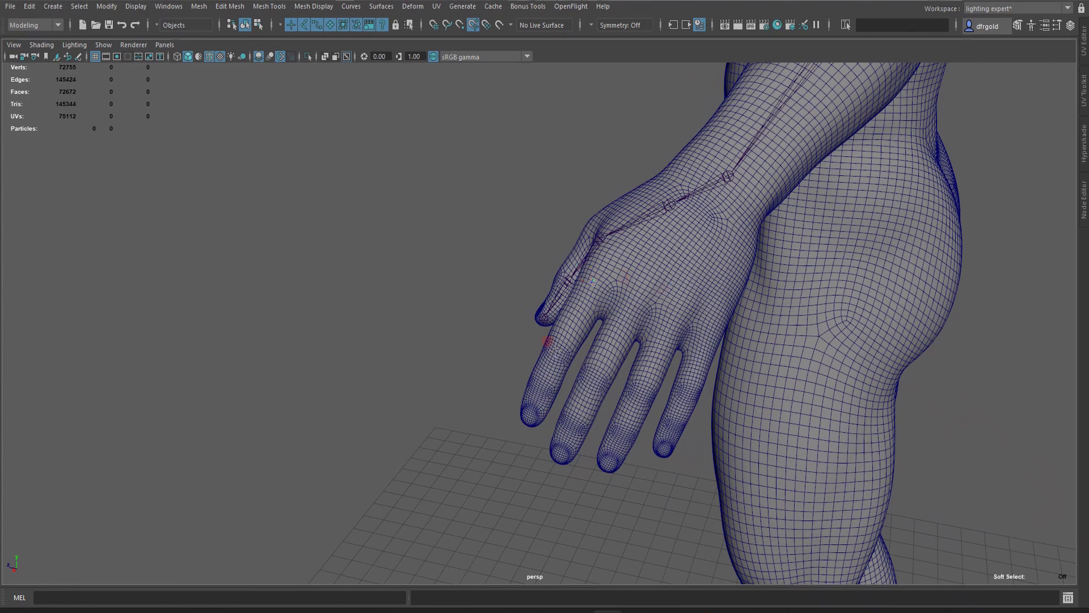
click(546, 341)
click(536, 387)
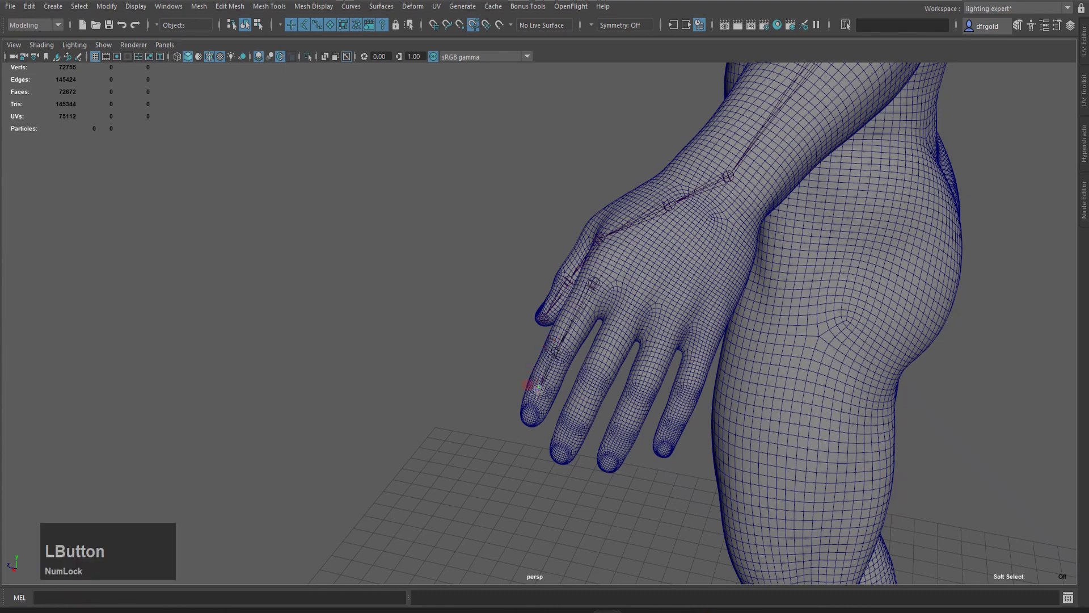
click(525, 421)
key(q)
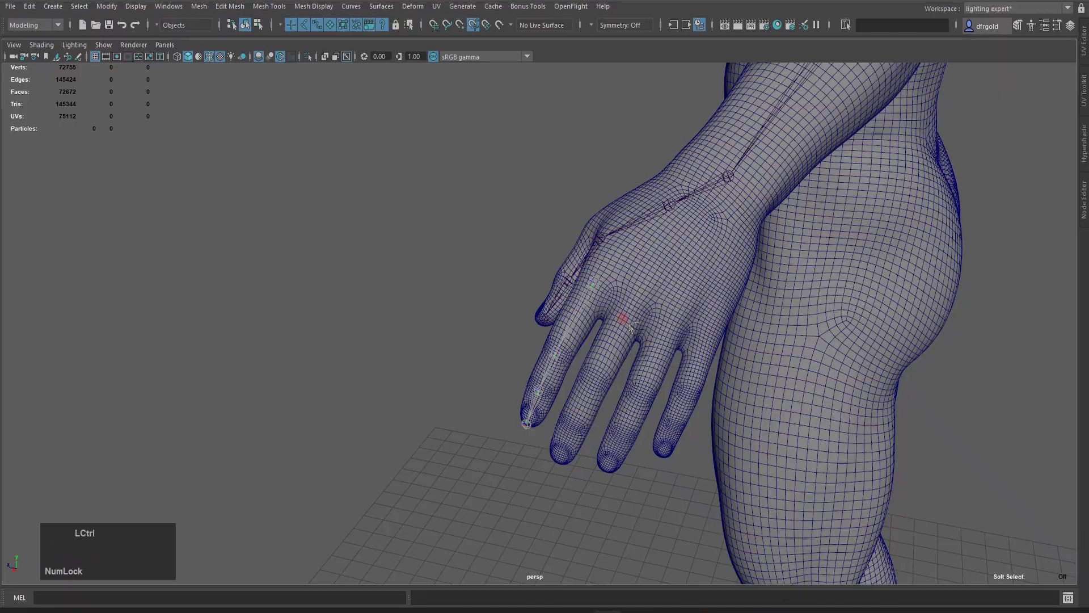
Open the Joint Tool settings and review the Skeleton commands of the Rigging set
key(j)
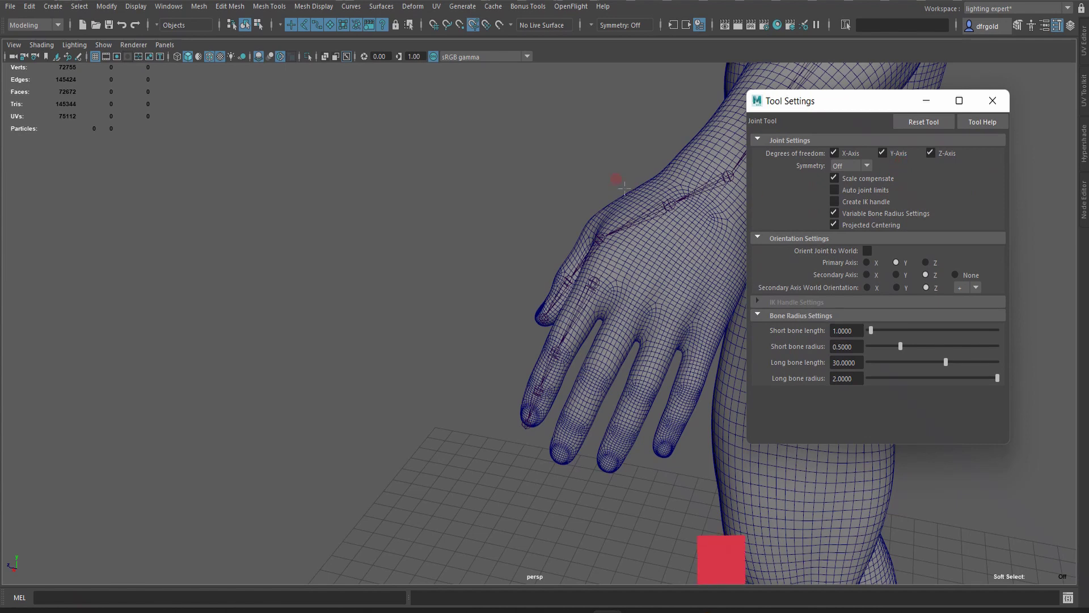
key(F3)
click(203, 8)
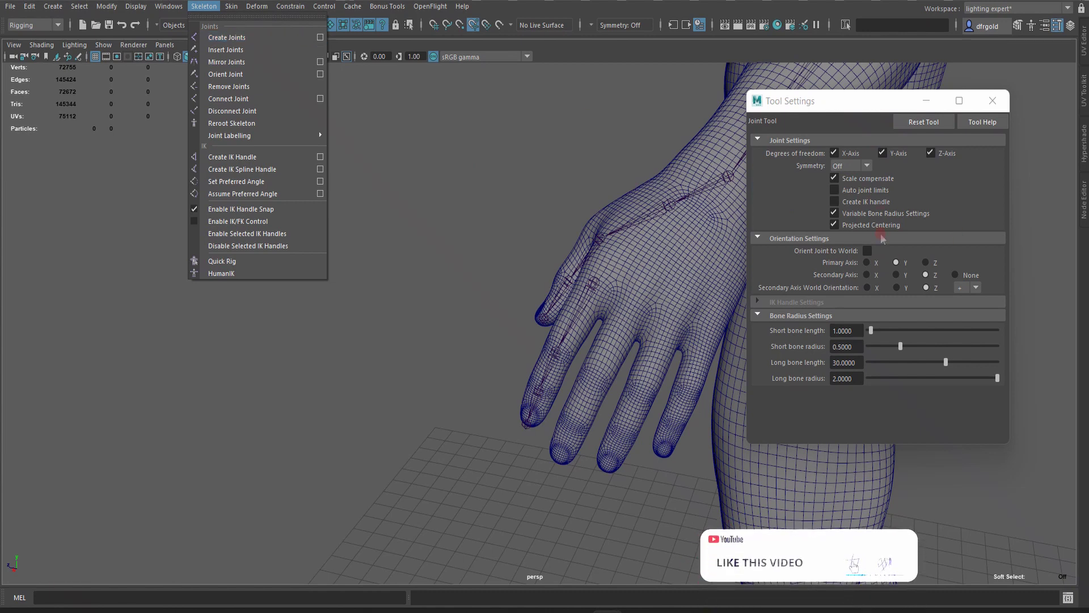
scroll(678, 237, up, 1)
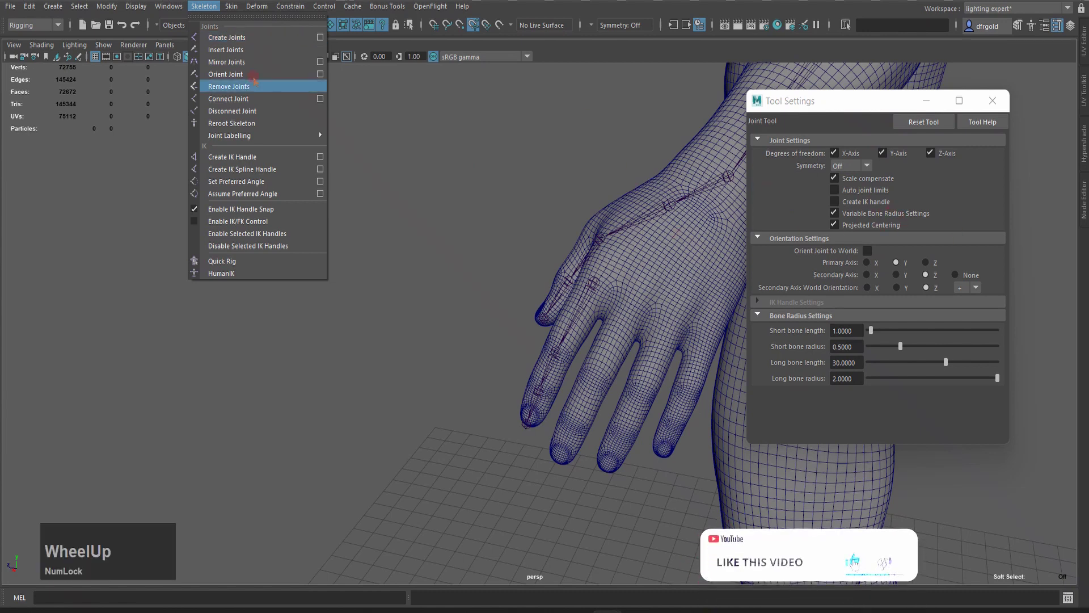
Create a separate joint chain along the middle finger, placing joints at its knuckle, two finger bends and tip
key(j)
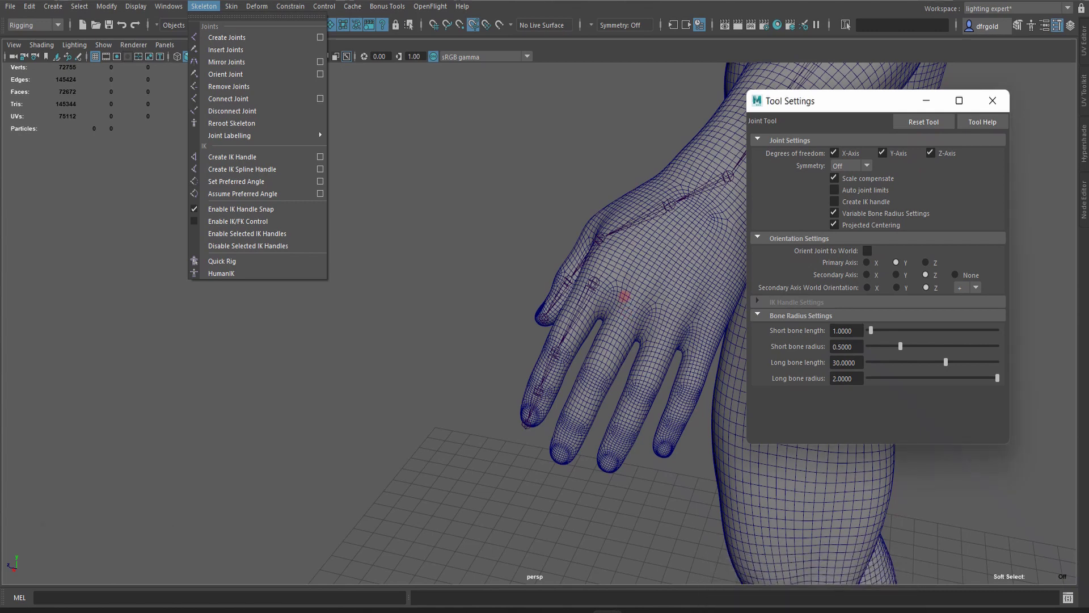
click(624, 292)
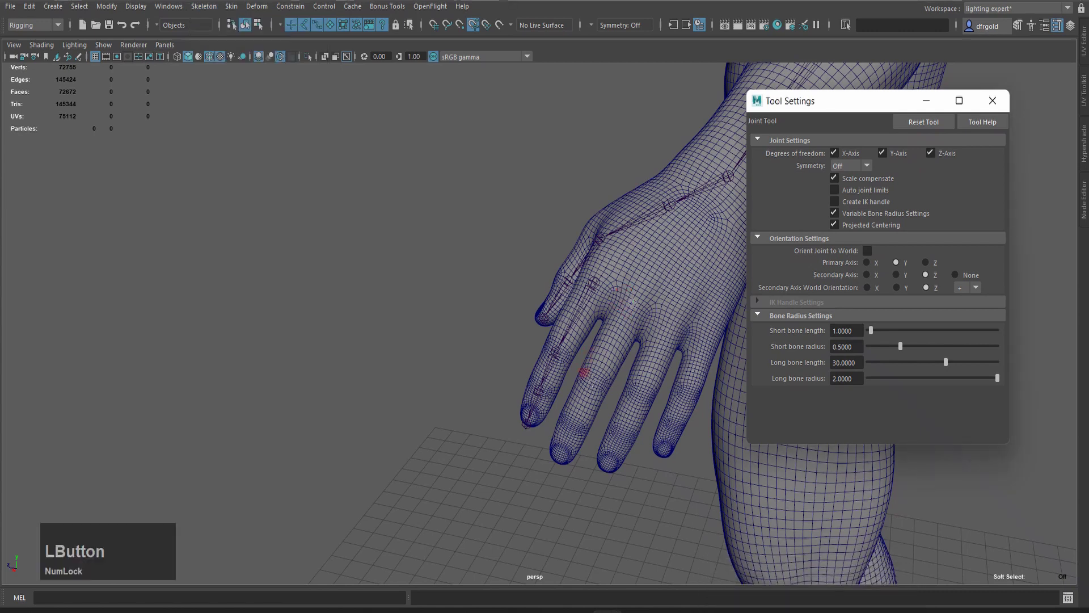
click(584, 372)
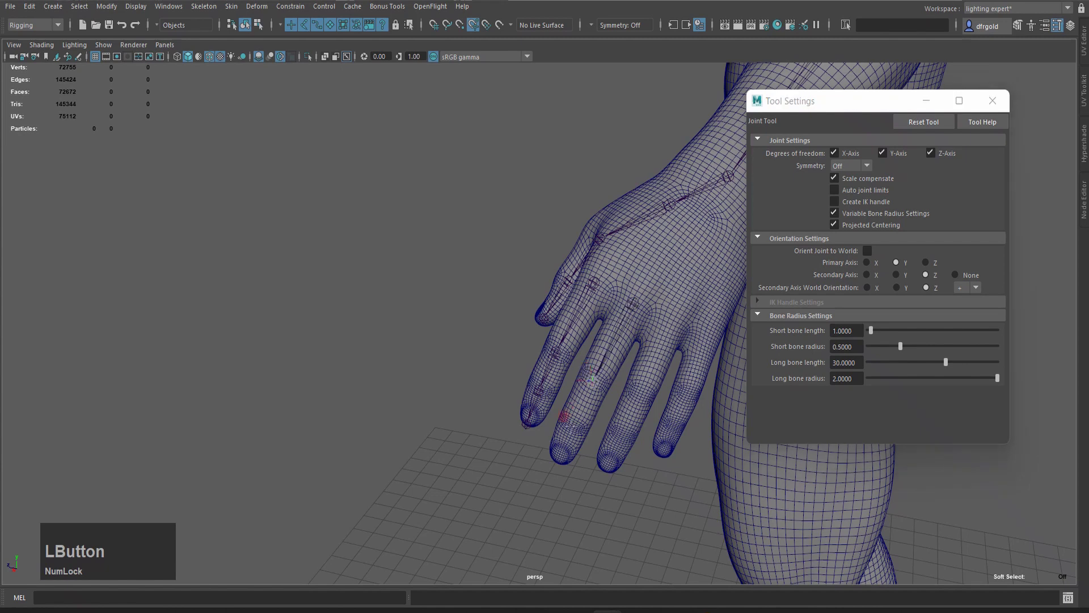
click(571, 425)
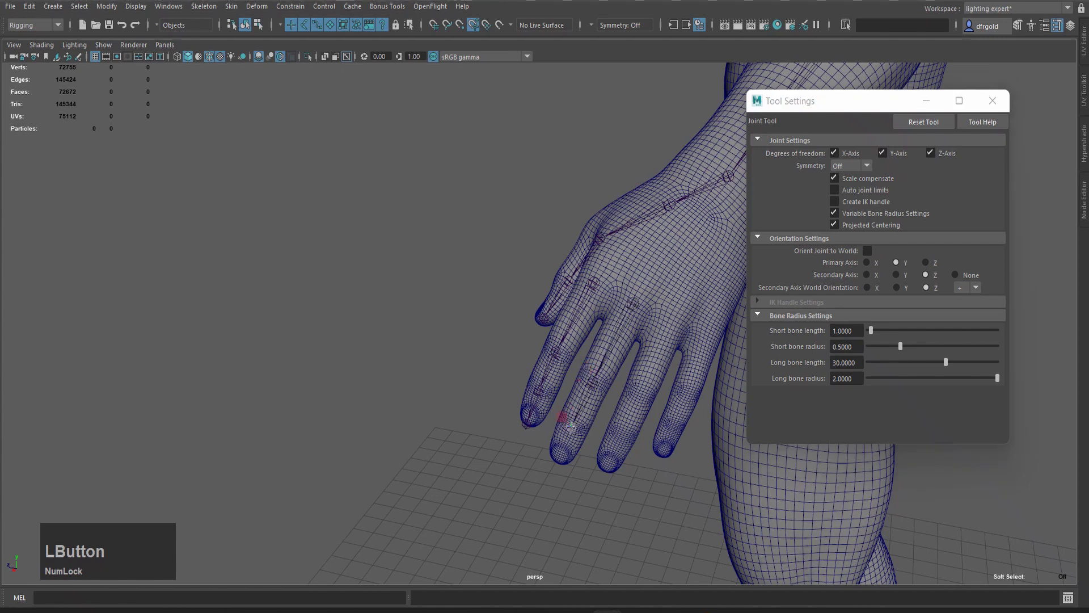
click(559, 458)
key(q)
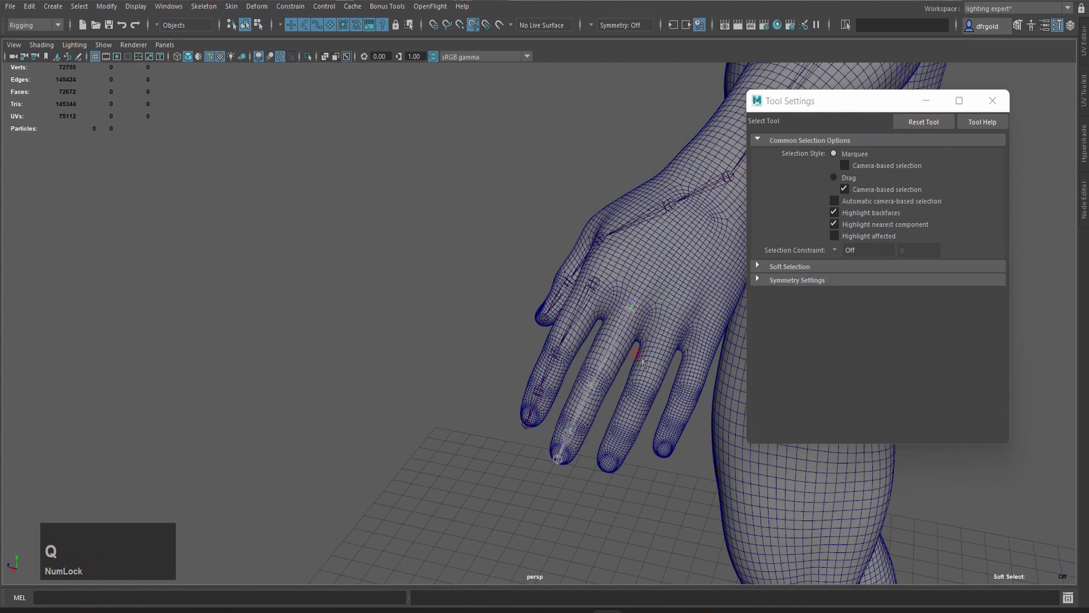
Create a separate joint chain along the ring finger, placing joints at its knuckle, two finger bends and tip
key(j)
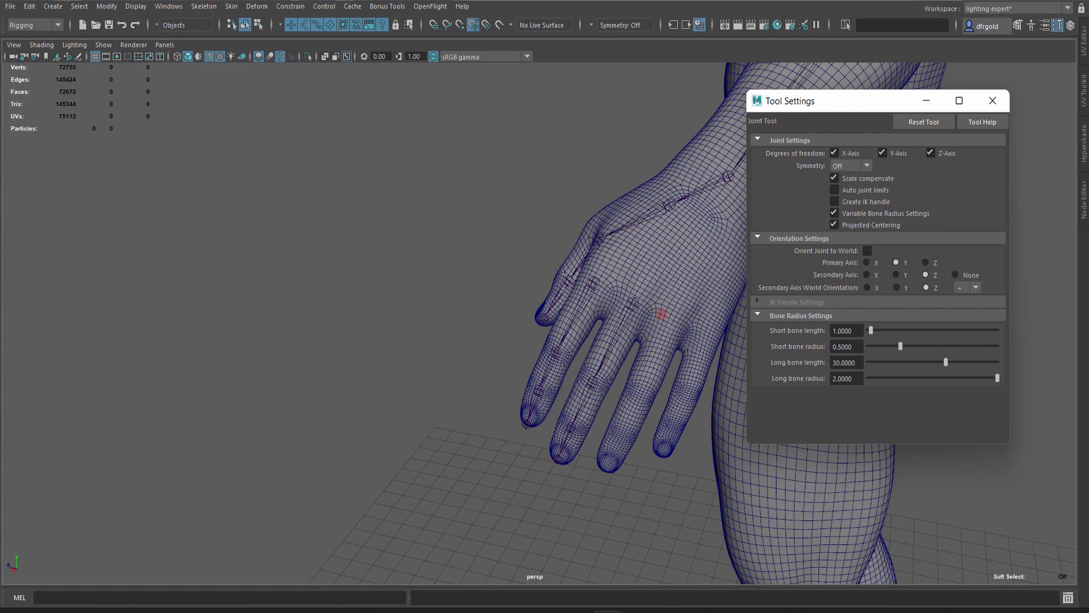
click(661, 314)
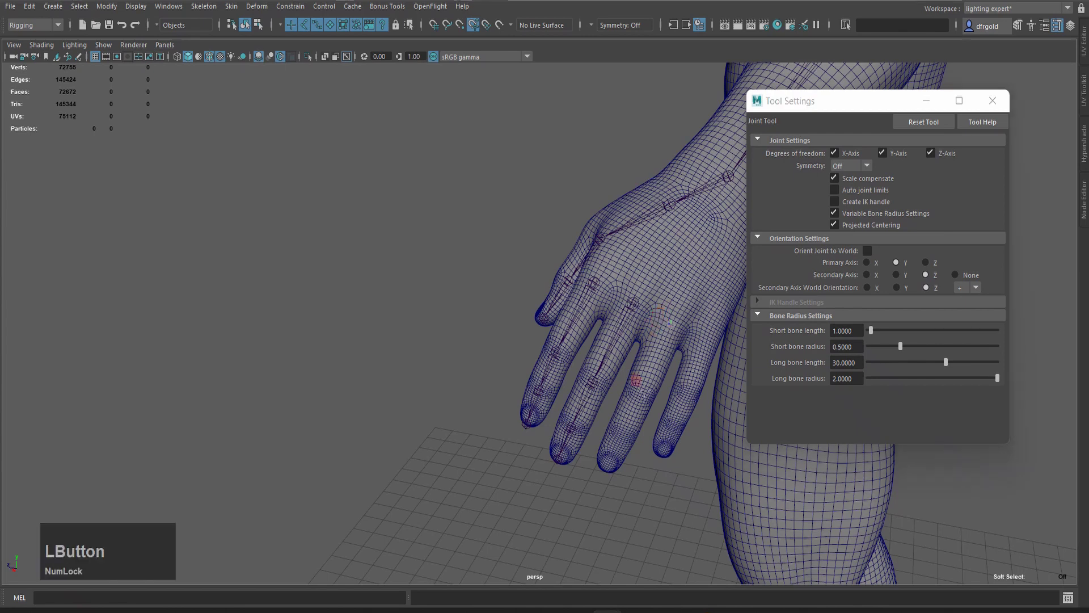
click(633, 386)
click(614, 426)
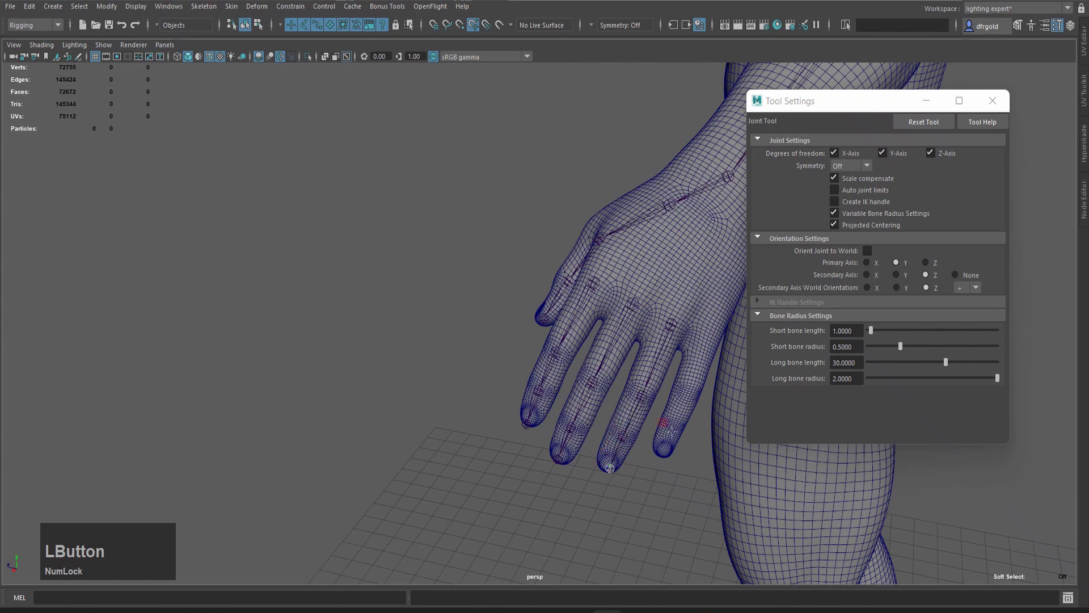
mouse_move(657, 438)
alt+mouse_down()
mouse_move(637, 436)
mouse_move(657, 427)
alt+mouse_up()
key(q)
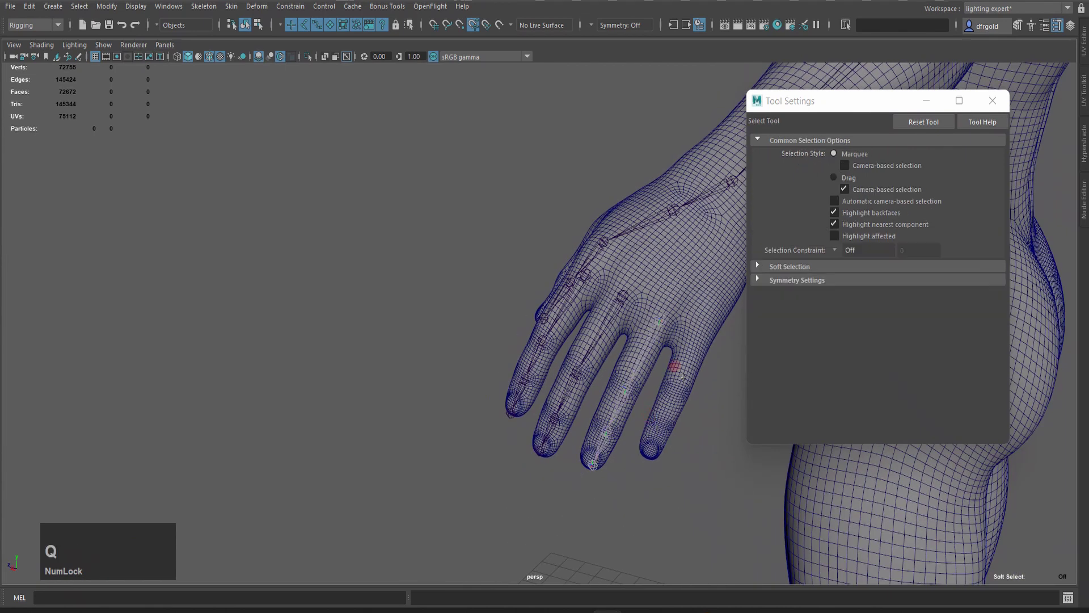
Create a separate joint chain along the little finger, placing joints at its knuckle, two finger bends and tip
alt+middle_drag(669, 393, 650, 377)
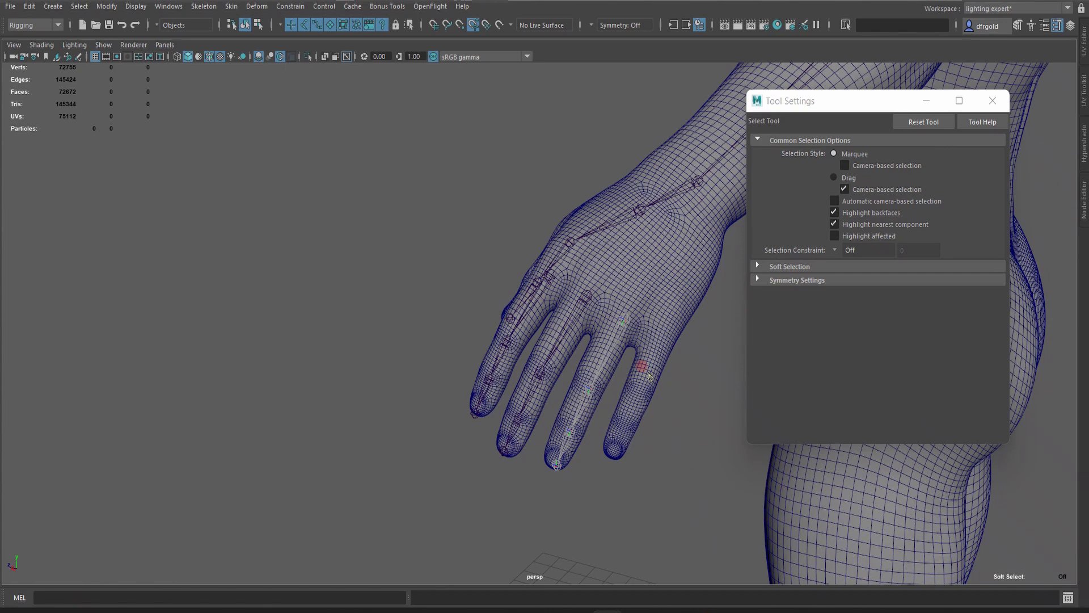
key(g)
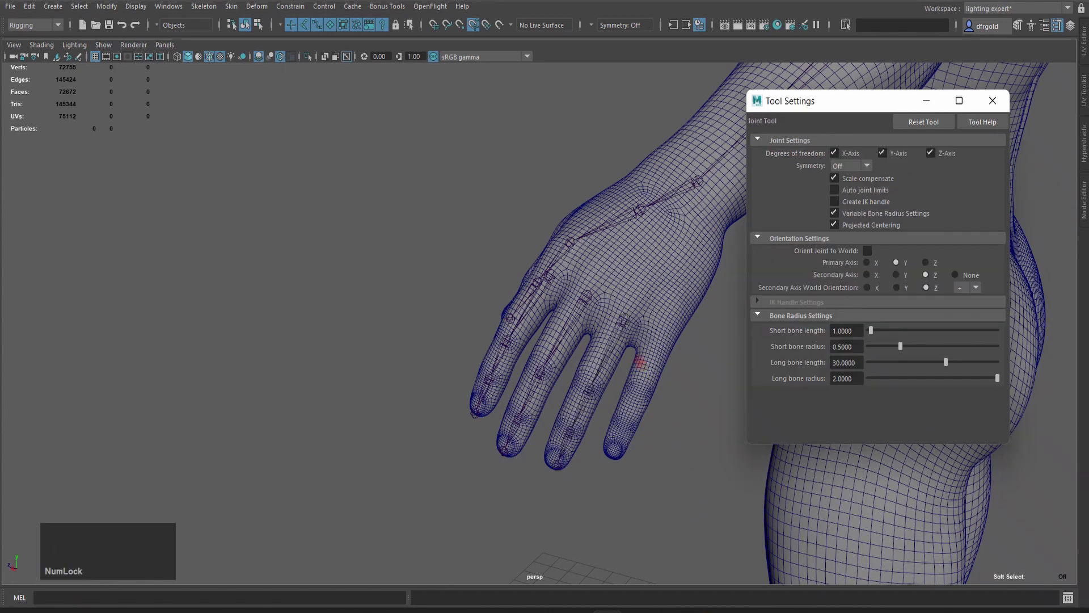
alt+drag(624, 322, 620, 352)
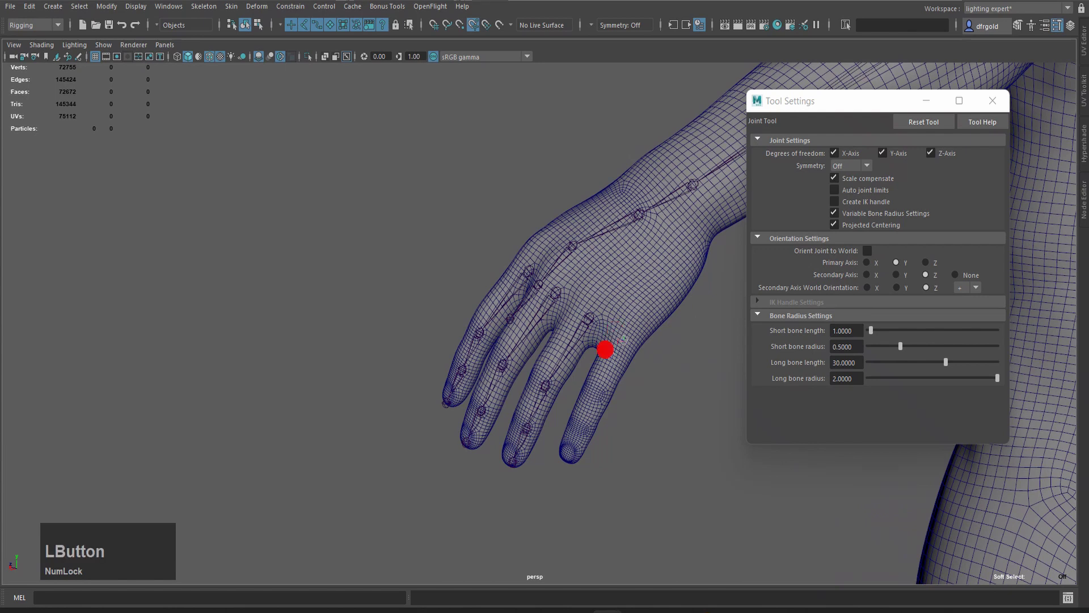
alt+drag(576, 408, 606, 381)
click(615, 392)
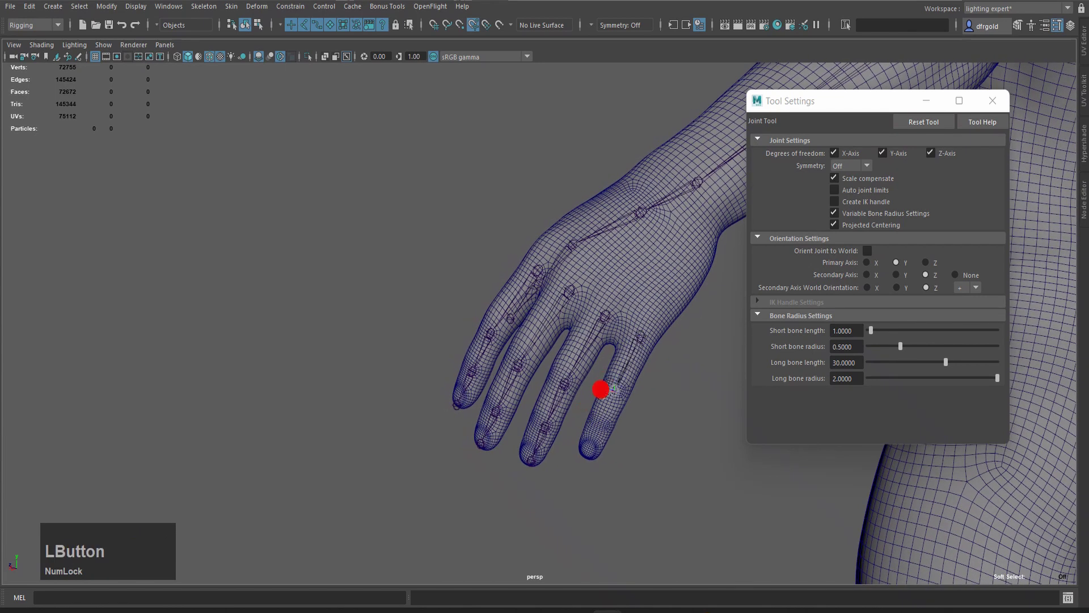
click(597, 423)
click(585, 455)
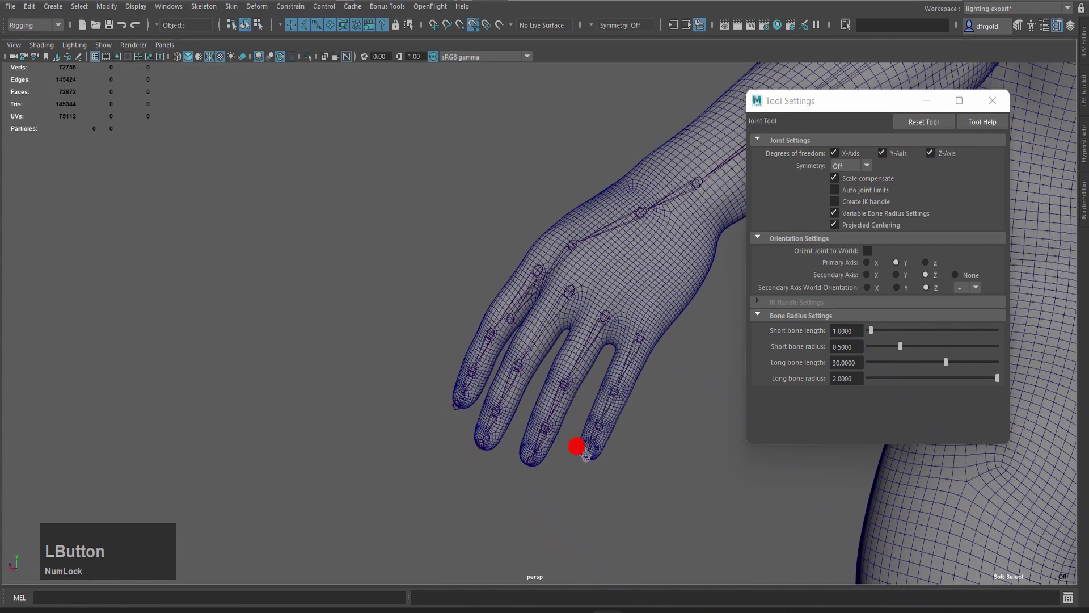
key(q)
Show the character in smooth shading instead of wireframe and inspect the finger chains from the back of the hand
alt+drag(585, 455, 572, 475)
scroll(591, 484, up, 2)
scroll(590, 484, up, 3)
mouse_move(666, 426)
alt+mouse_down()
mouse_move(613, 417)
mouse_move(610, 445)
mouse_move(610, 429)
alt+mouse_up()
click(622, 314)
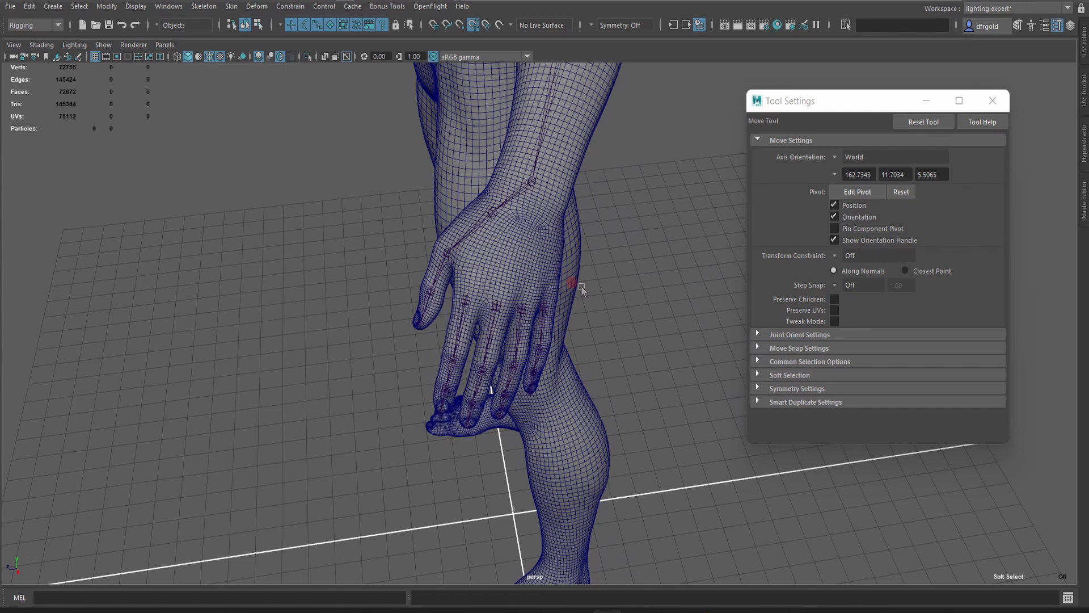
key(alt)
key(5)
alt+drag(584, 291, 567, 270)
scroll(521, 446, up, 3)
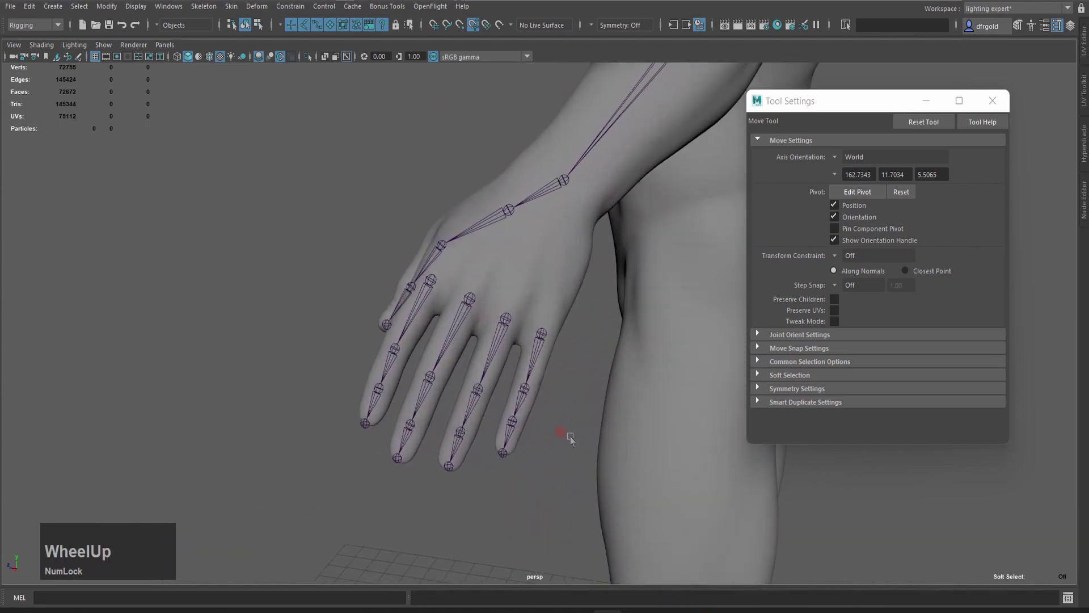
Try to shift the little finger's outer bend joint sideways without moving its tip joint, and undo the shift
click(510, 435)
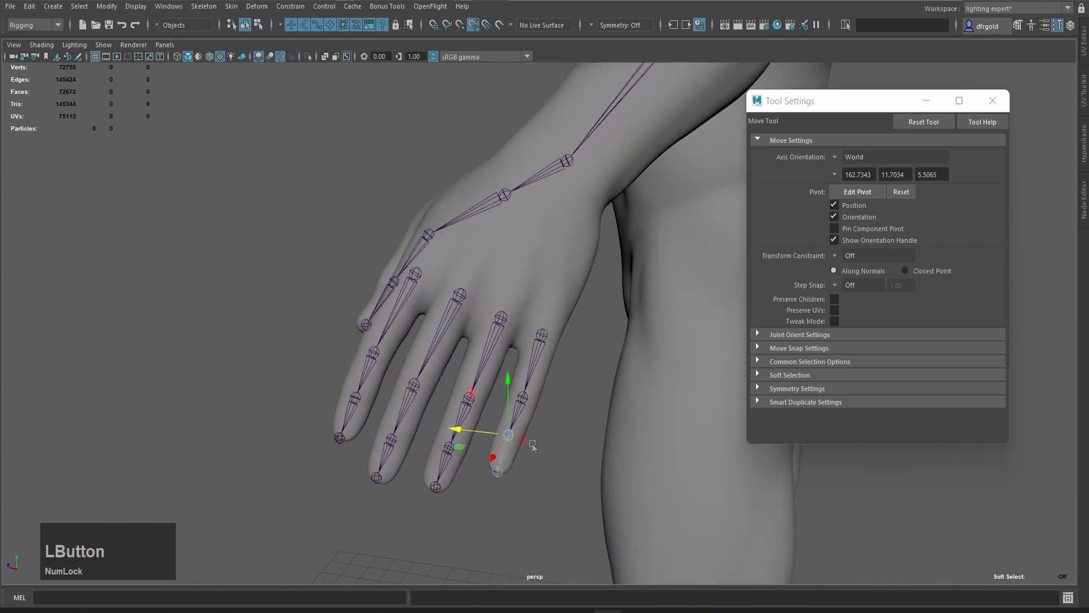
key(d)
drag(453, 429, 464, 436)
key(z)
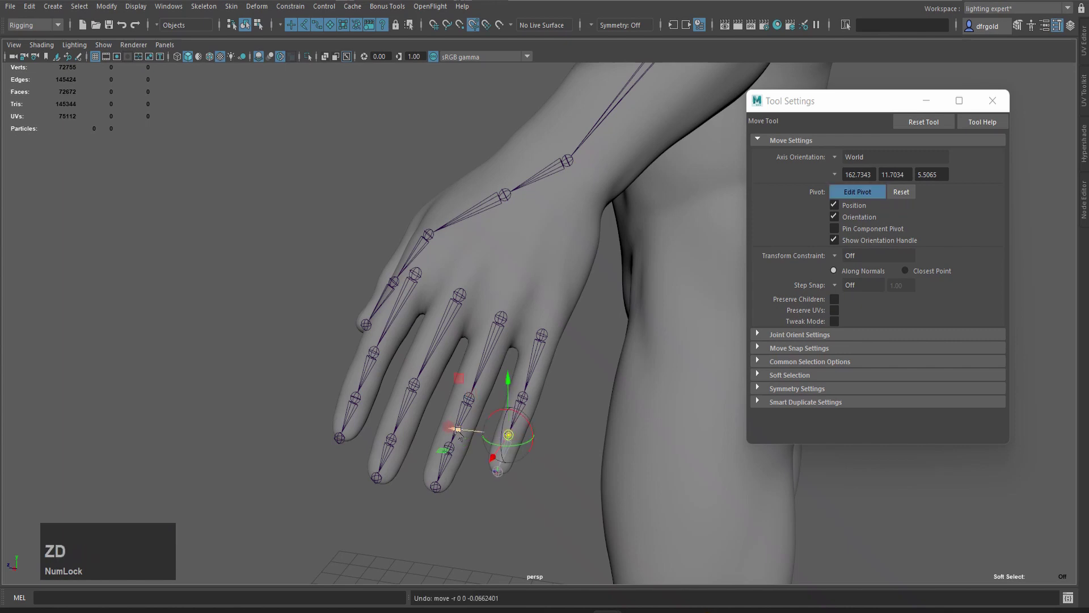
click(448, 428)
Unparent the thumb chain from the wrist joint
scroll(579, 388, down, 2)
scroll(580, 387, down, 2)
alt+drag(592, 421, 627, 448)
alt+middle_drag(613, 397, 573, 328)
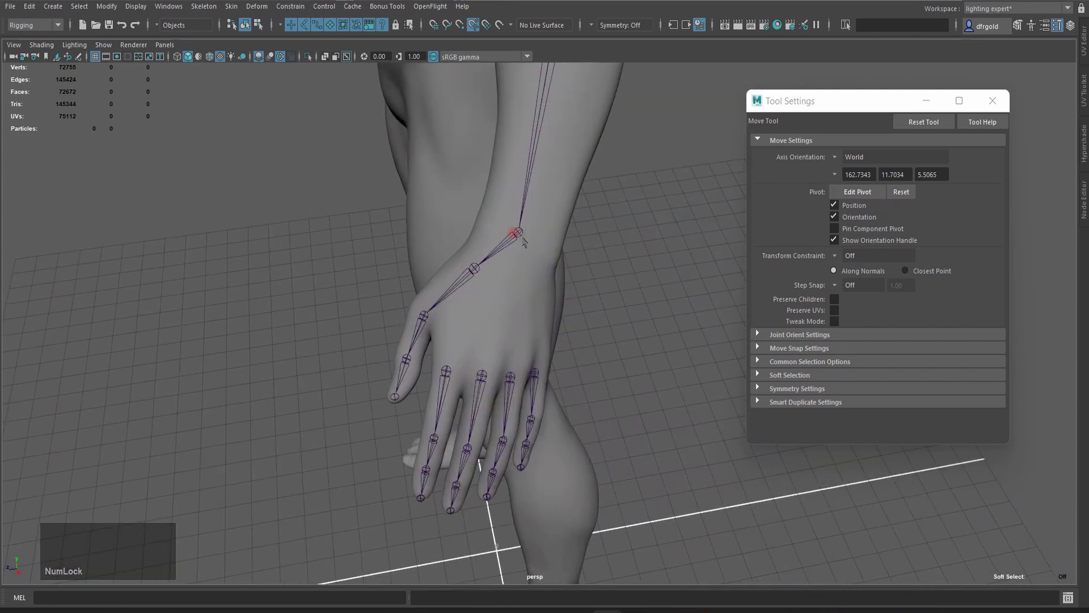
key(q)
click(514, 233)
key(shift+p)
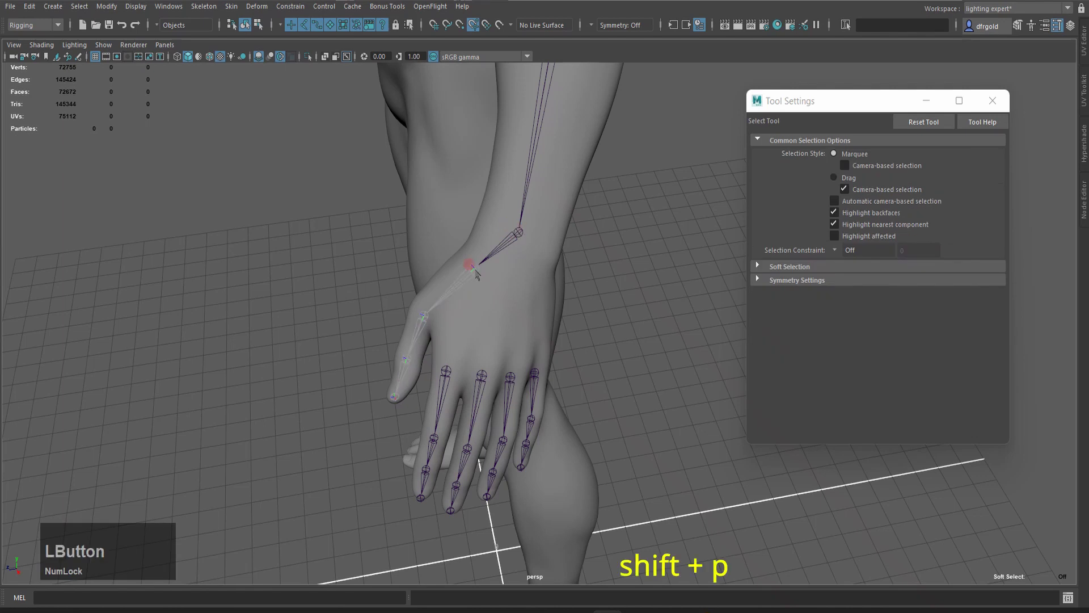
key(shift+p)
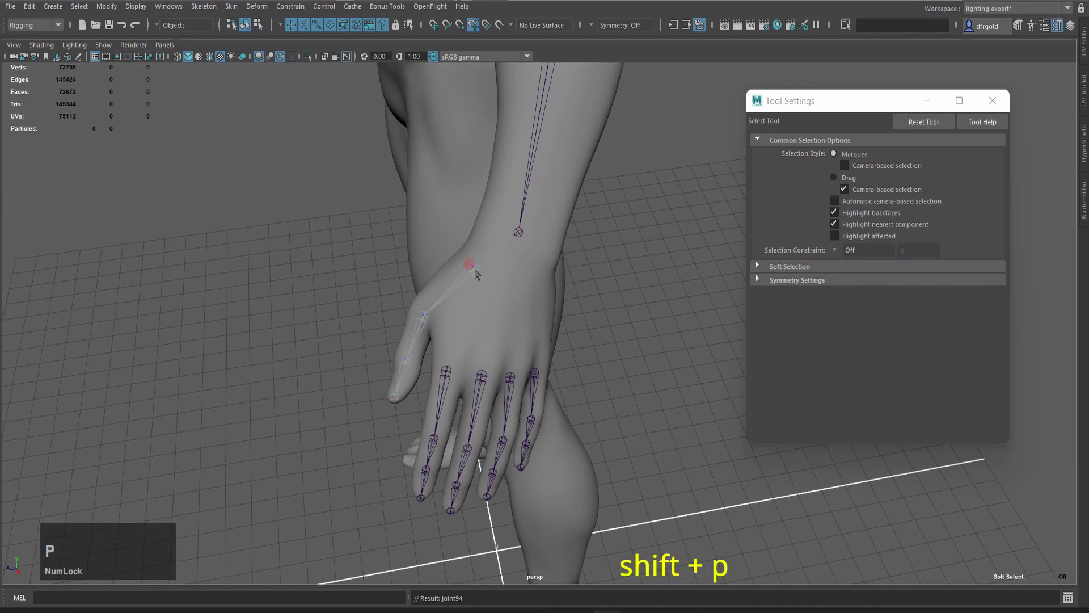
Duplicate the wrist joint, activate the Move tool and close the Tool Settings window
click(517, 232)
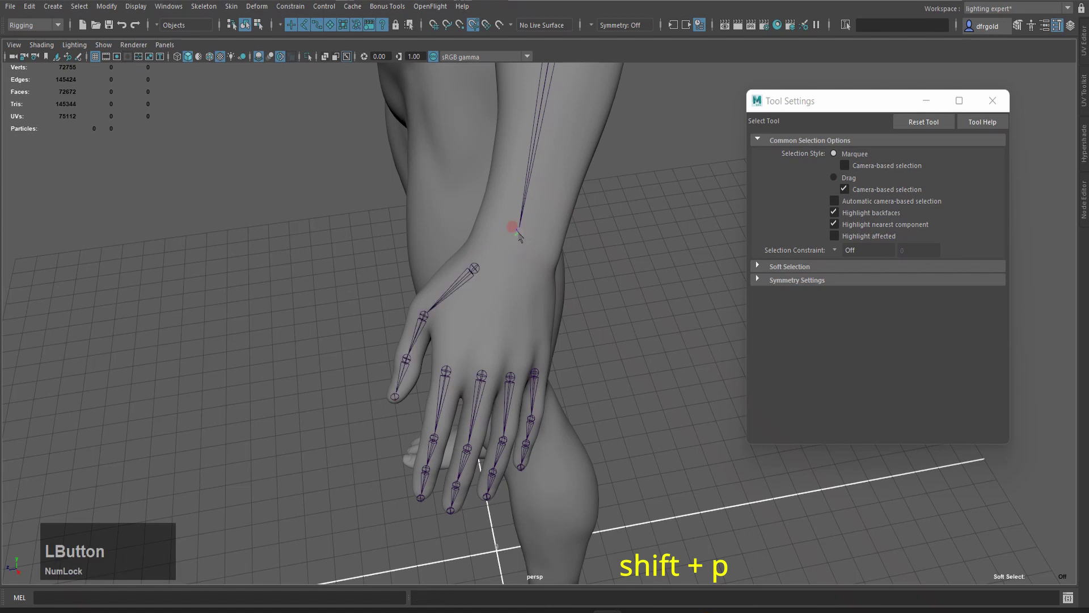
key(ctrl)
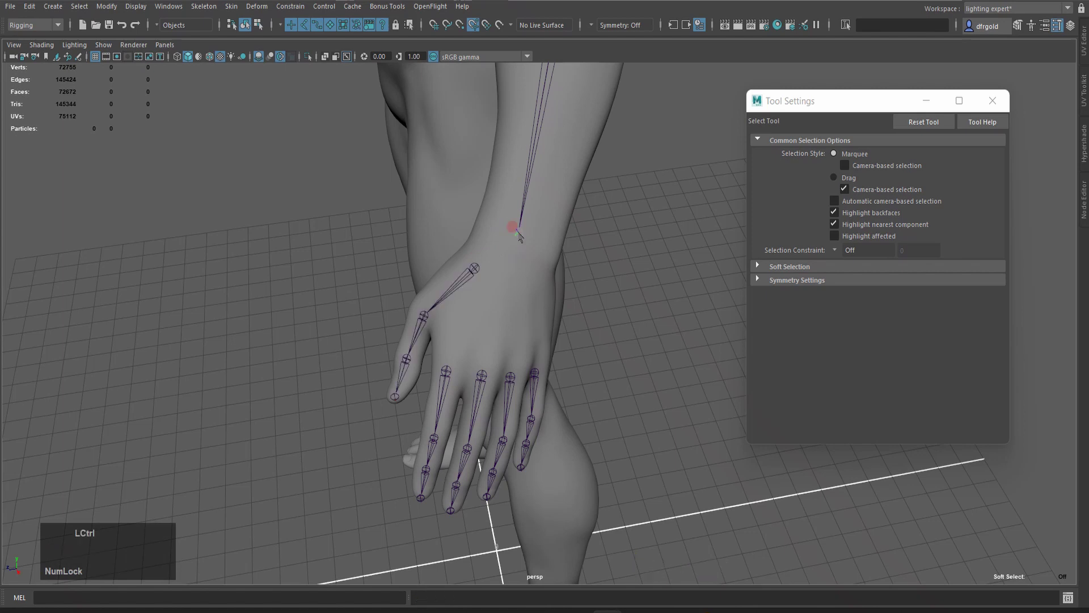
key(ctrl+d)
key(w)
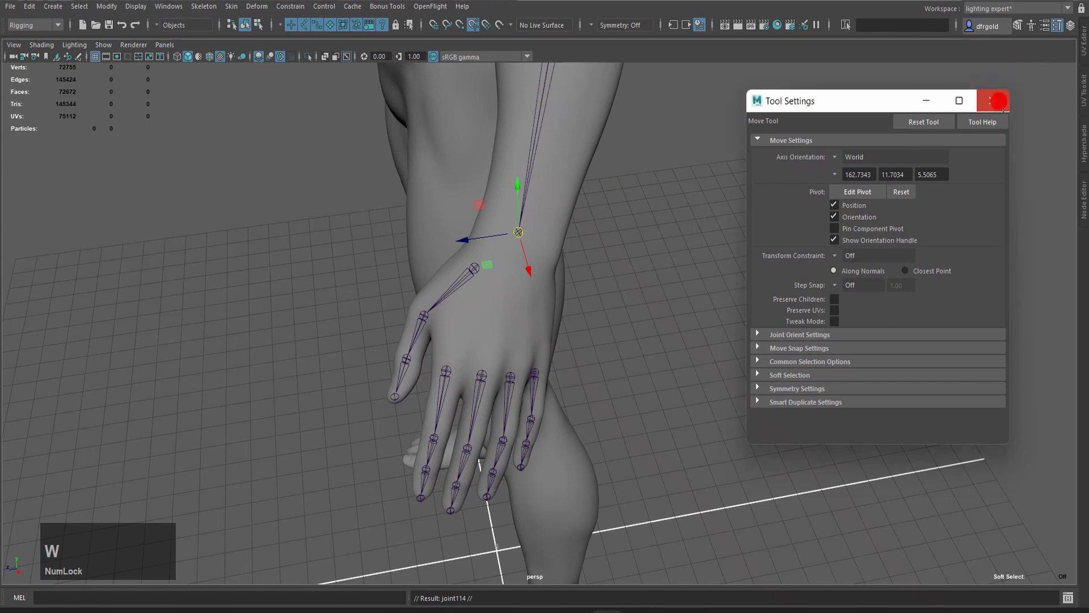
click(993, 100)
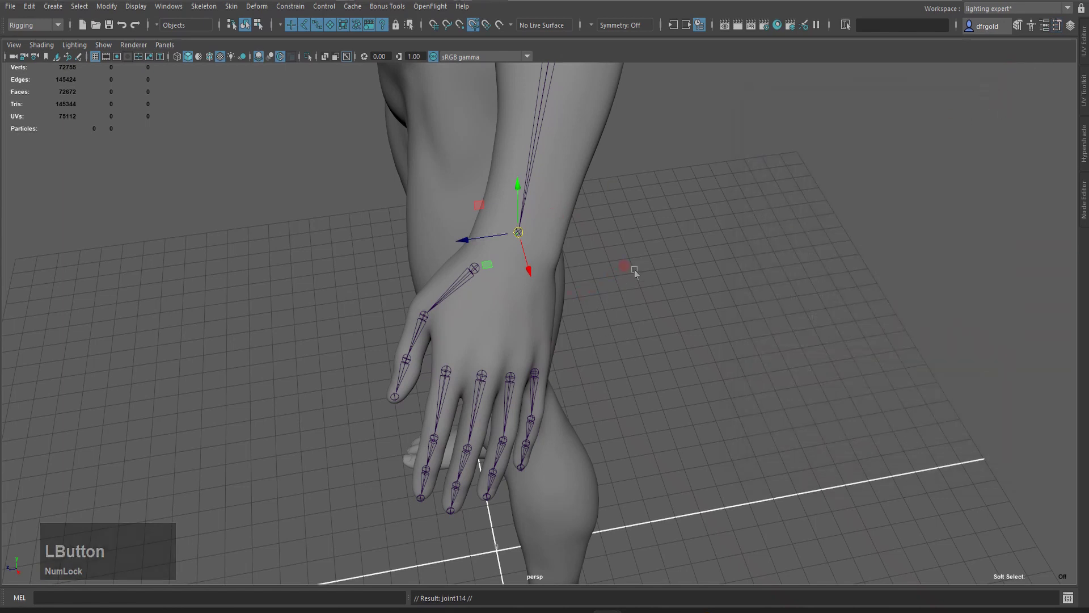
Move the duplicated joint just past the wrist into the base of the palm, and unparent it from the forearm chain
key(space)
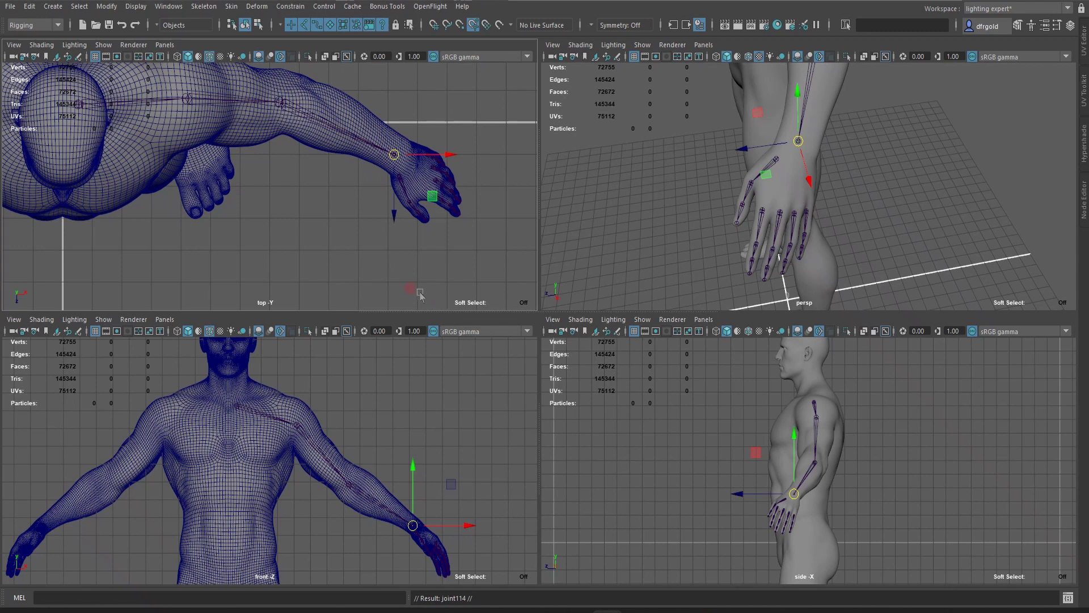
drag(470, 528, 477, 510)
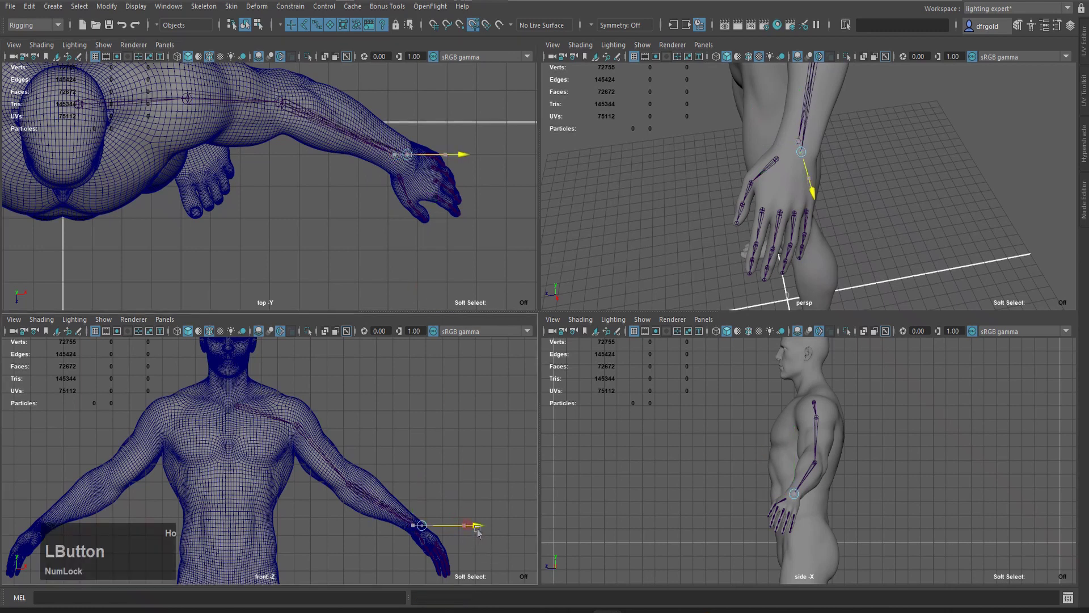
scroll(477, 510, up, 5)
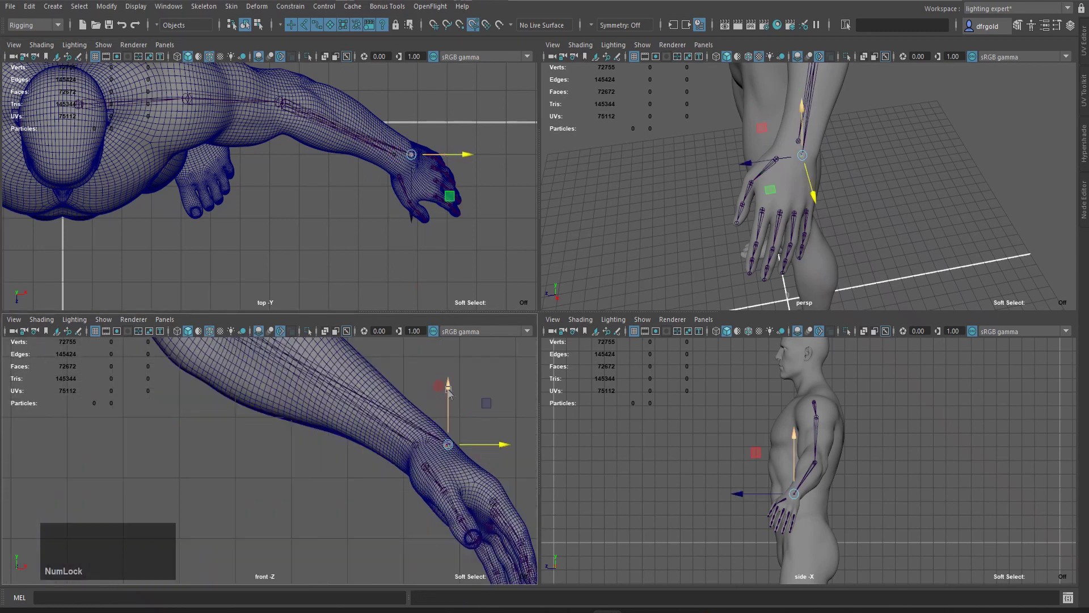
drag(448, 388, 454, 407)
key(z)
drag(502, 444, 494, 445)
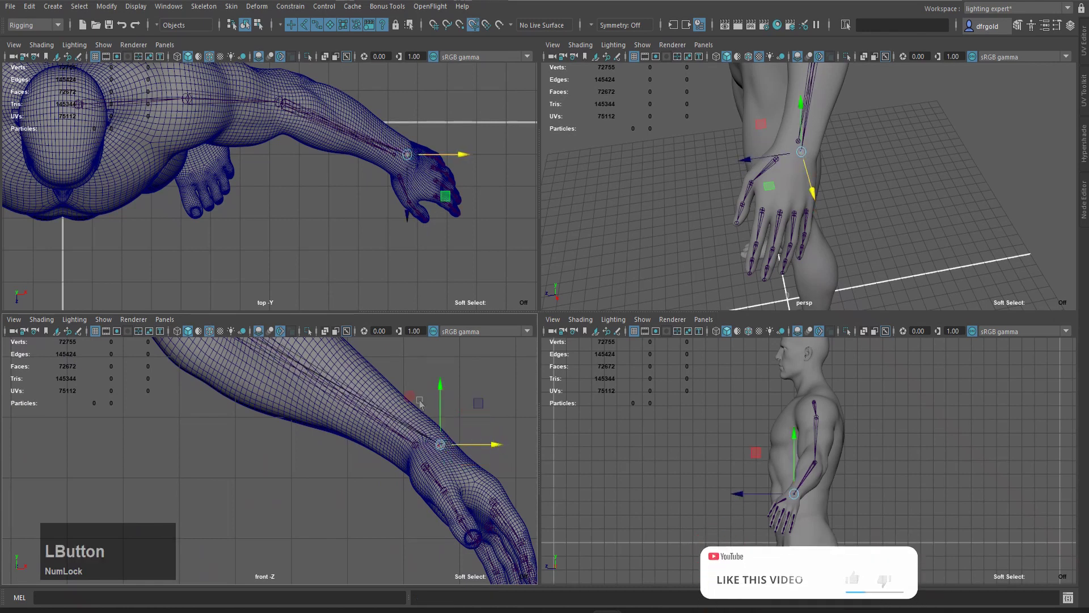
drag(440, 388, 442, 404)
scroll(437, 207, up, 2)
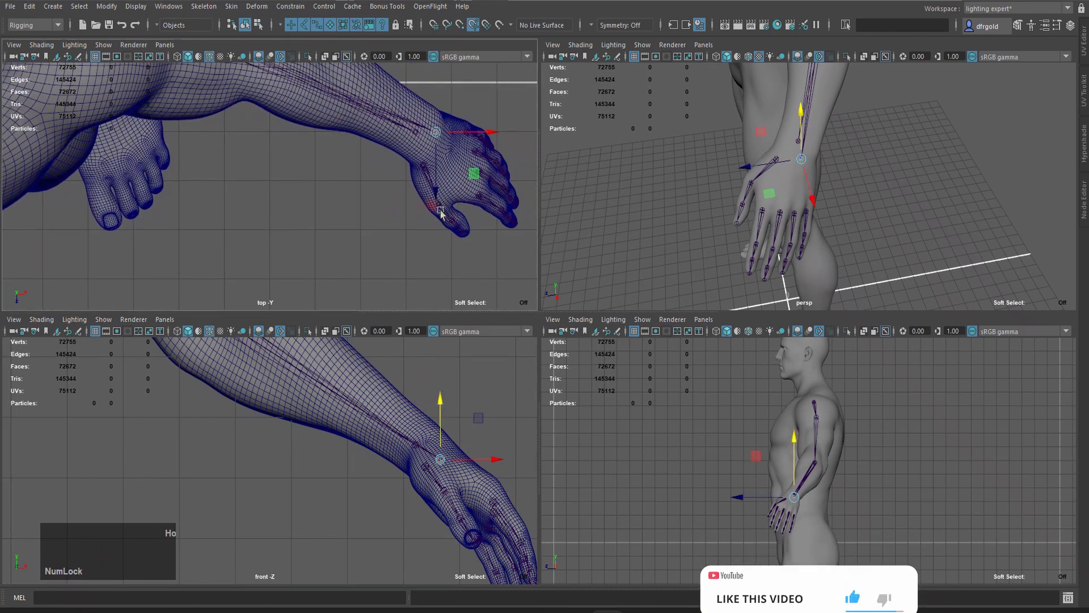
drag(438, 207, 436, 201)
scroll(794, 456, up, 4)
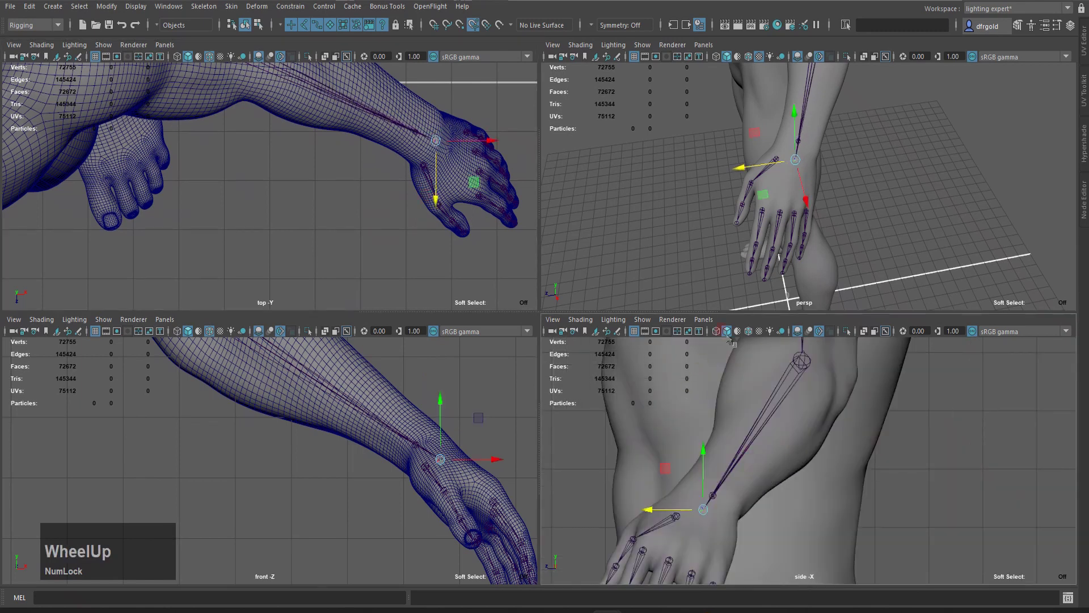
mouse_move(828, 227)
alt+mouse_down()
mouse_move(845, 193)
mouse_move(958, 182)
mouse_move(842, 182)
mouse_move(902, 178)
mouse_move(846, 175)
mouse_move(857, 177)
mouse_move(840, 223)
alt+mouse_up()
key(p)
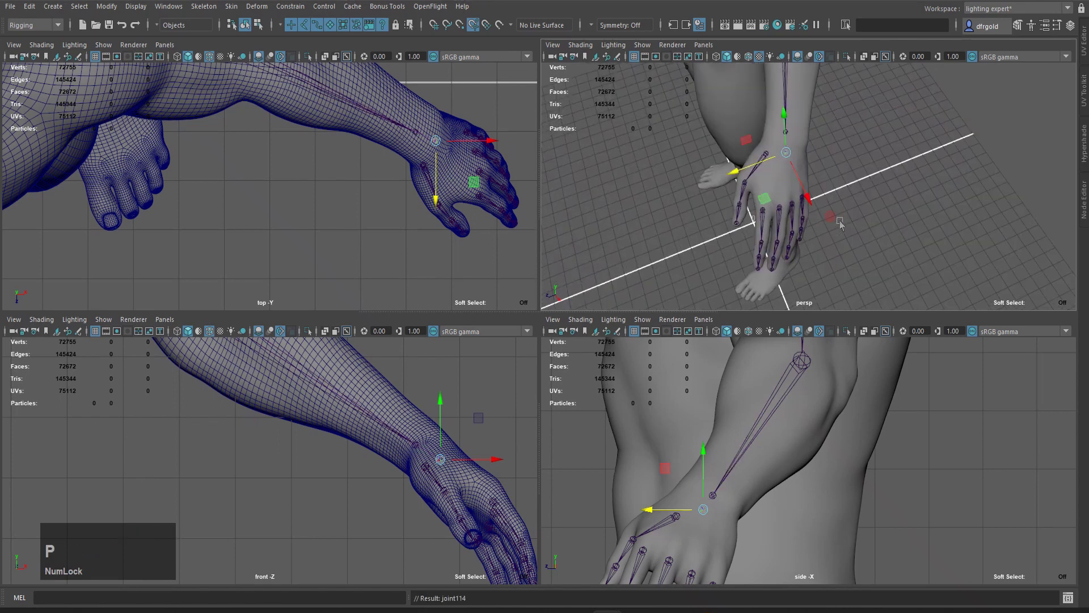
Duplicate the palm-base joint and place the copy beside it toward the little finger side, slightly lower
key(space)
scroll(599, 301, up, 2)
alt+drag(599, 300, 554, 257)
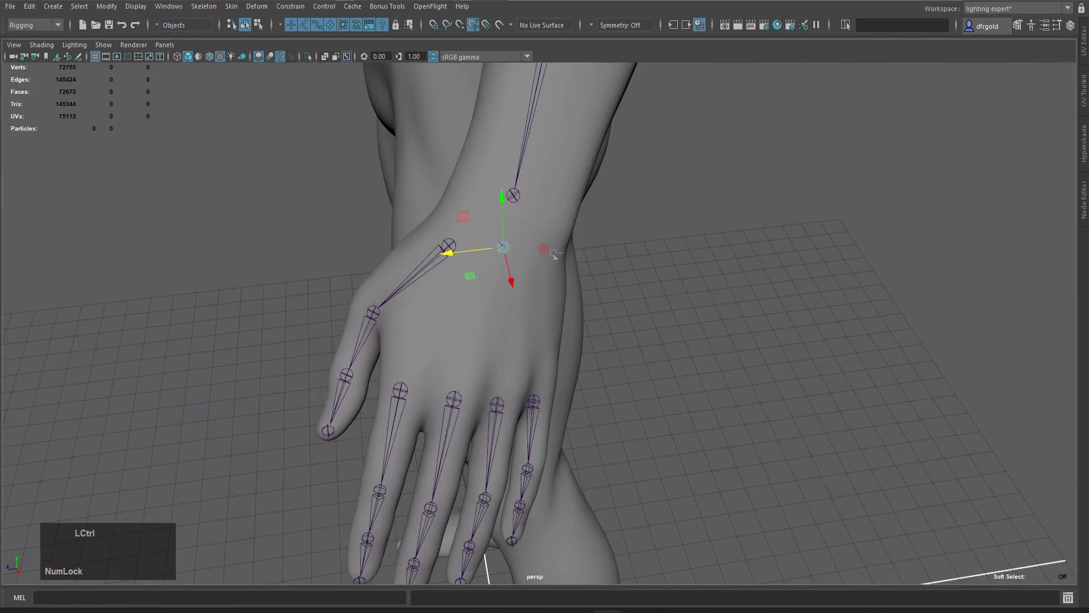
key(d)
drag(447, 254, 603, 282)
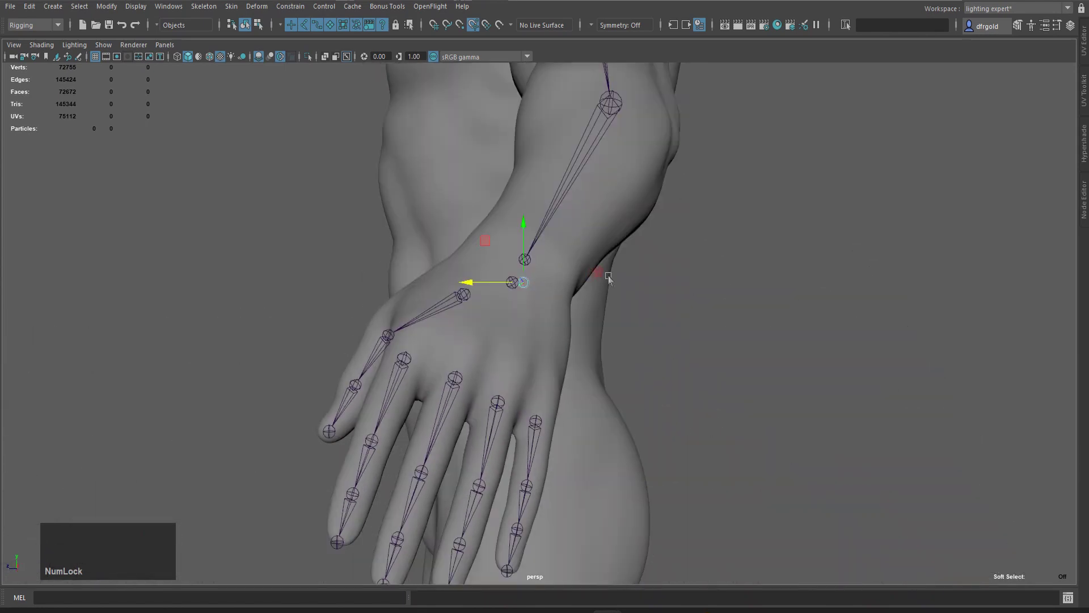
key(space)
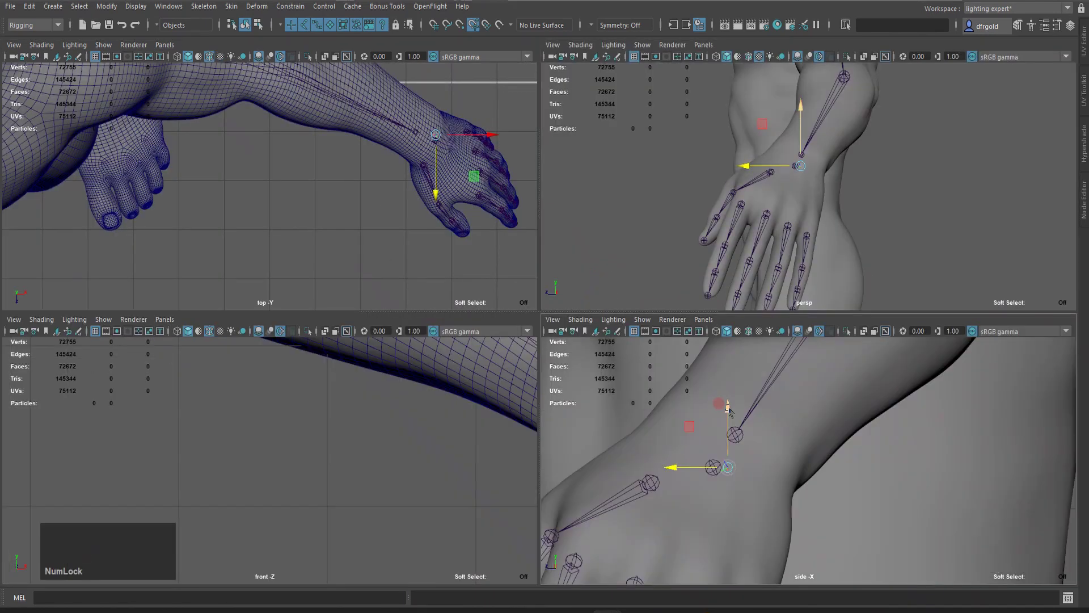
drag(728, 407, 729, 411)
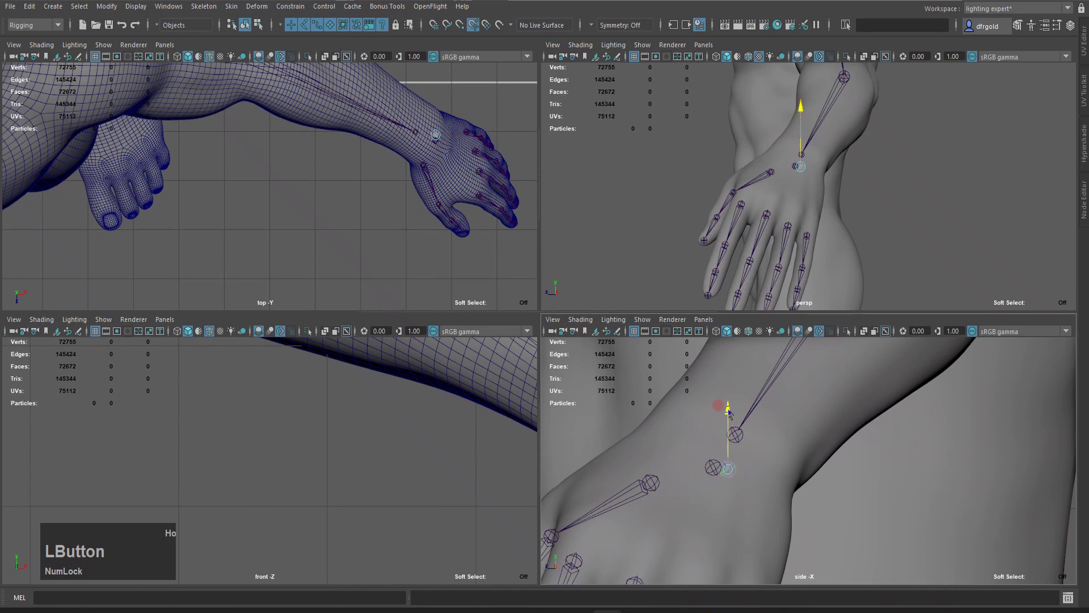
Duplicate the new palm-base joint again and place this copy at the little finger end of the row
key(Return)
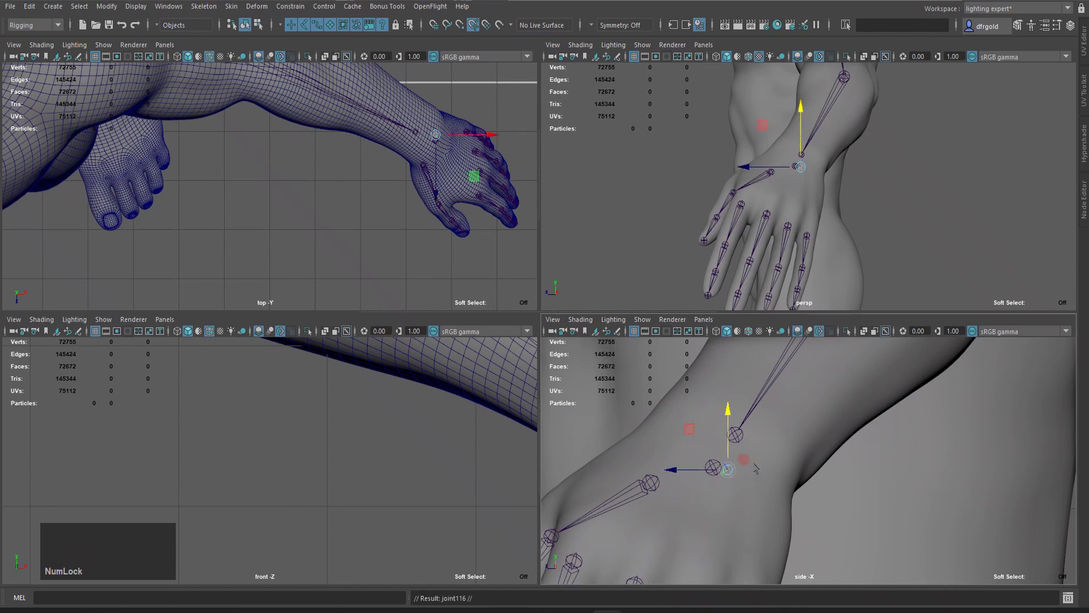
mouse_move(683, 477)
mouse_down()
mouse_move(668, 475)
mouse_move(697, 476)
mouse_up()
drag(742, 411, 741, 415)
Duplicate the first palm-base joint and place the copy beside it toward the thumb side, slightly higher
click(714, 468)
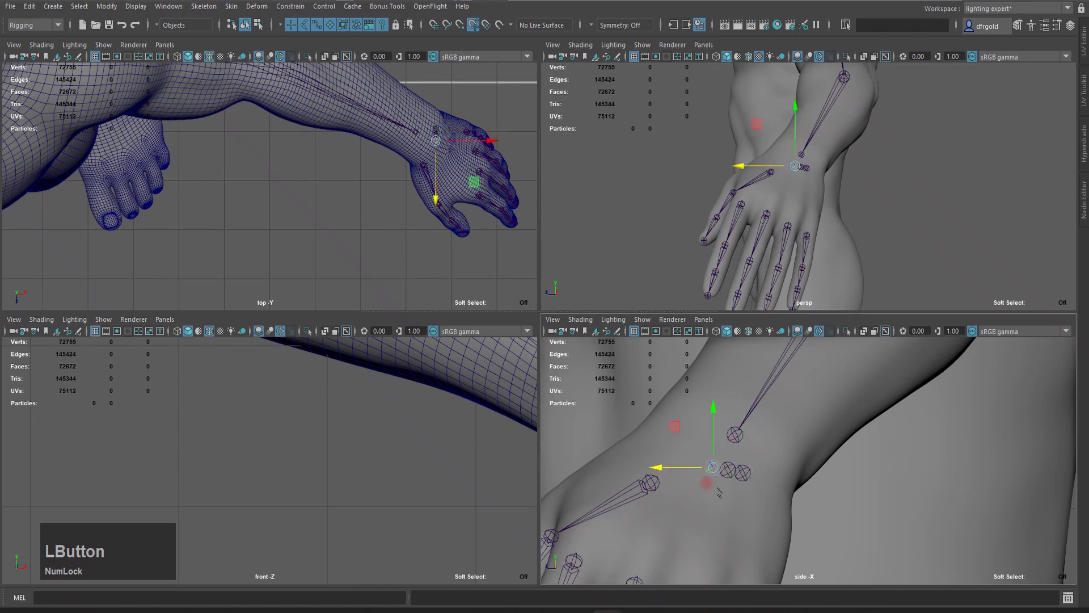
key(ctrl)
key(ctrl+d)
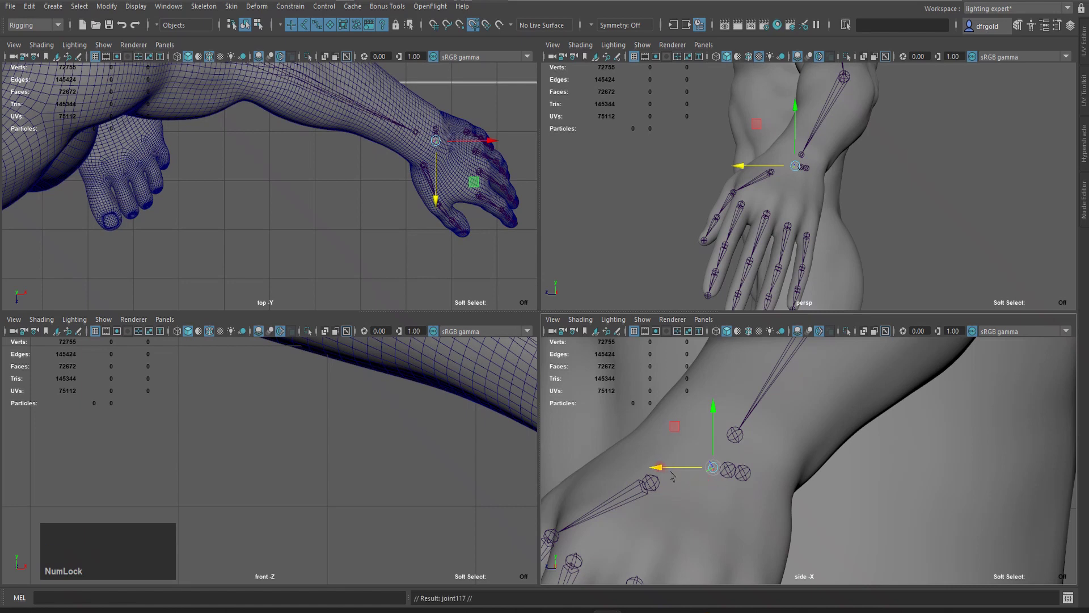
drag(658, 467, 653, 466)
drag(701, 410, 698, 412)
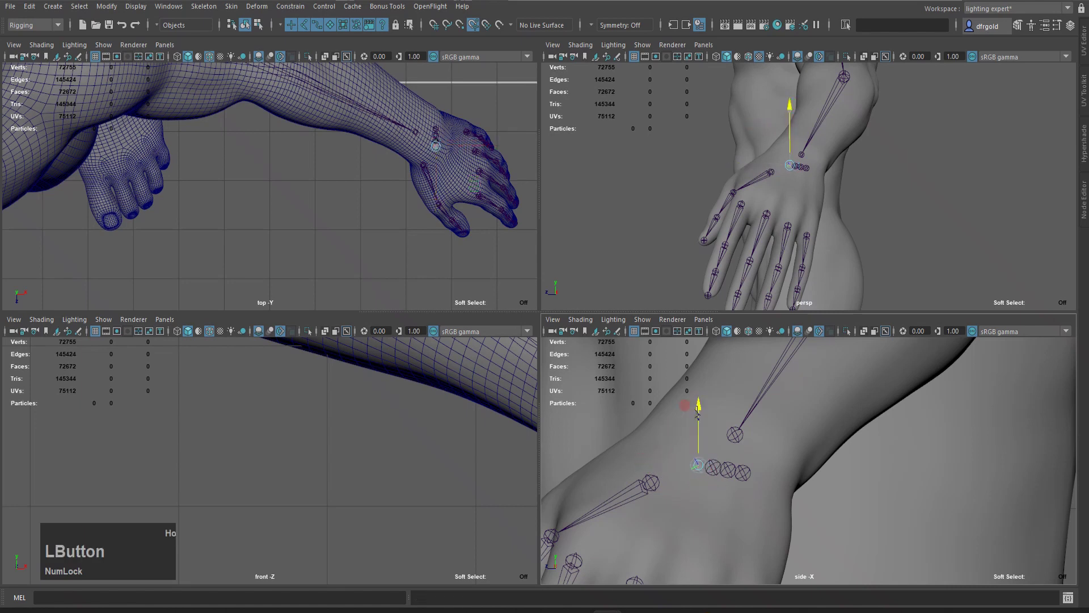
Parent the little finger joint chain to the palm-base joint at the little finger end of the row
click(835, 463)
scroll(759, 244, down, 5)
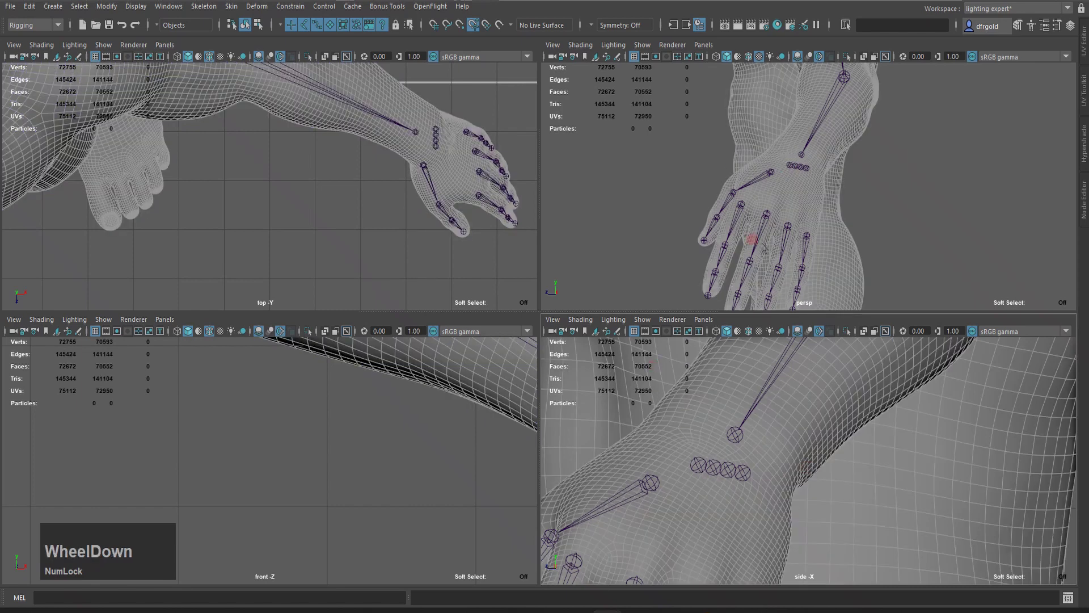
key(space)
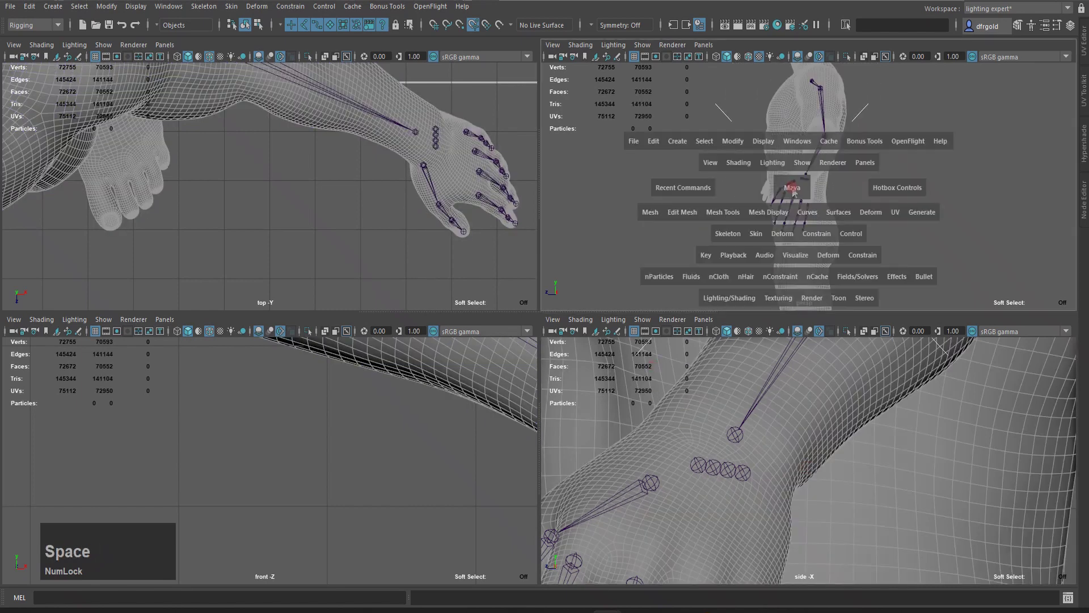
click(754, 230)
alt+drag(749, 244, 624, 392)
alt+right_drag(624, 392, 703, 414)
click(543, 278)
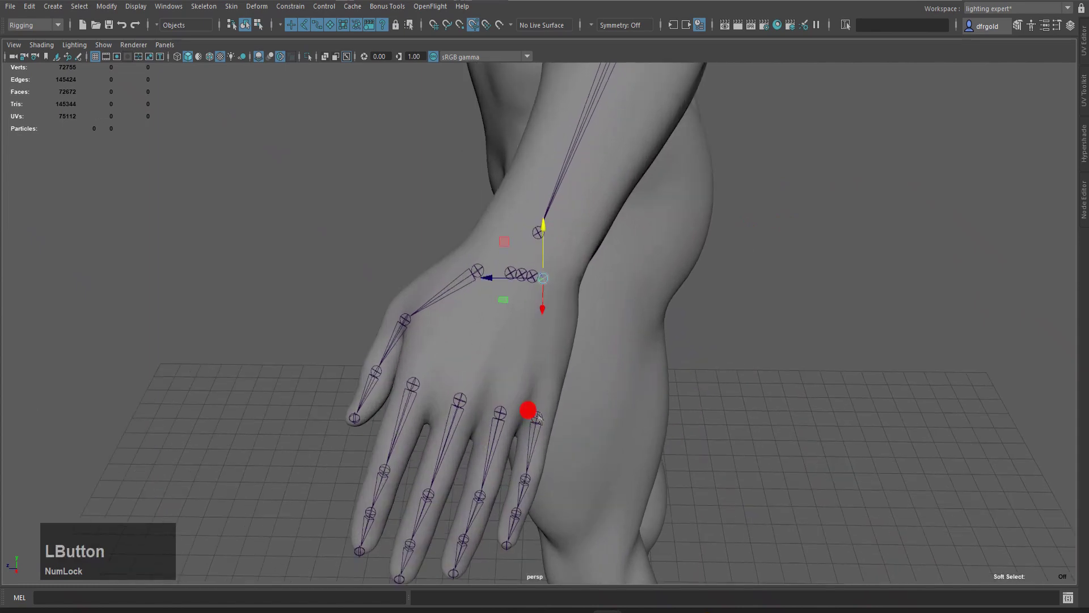
click(537, 417)
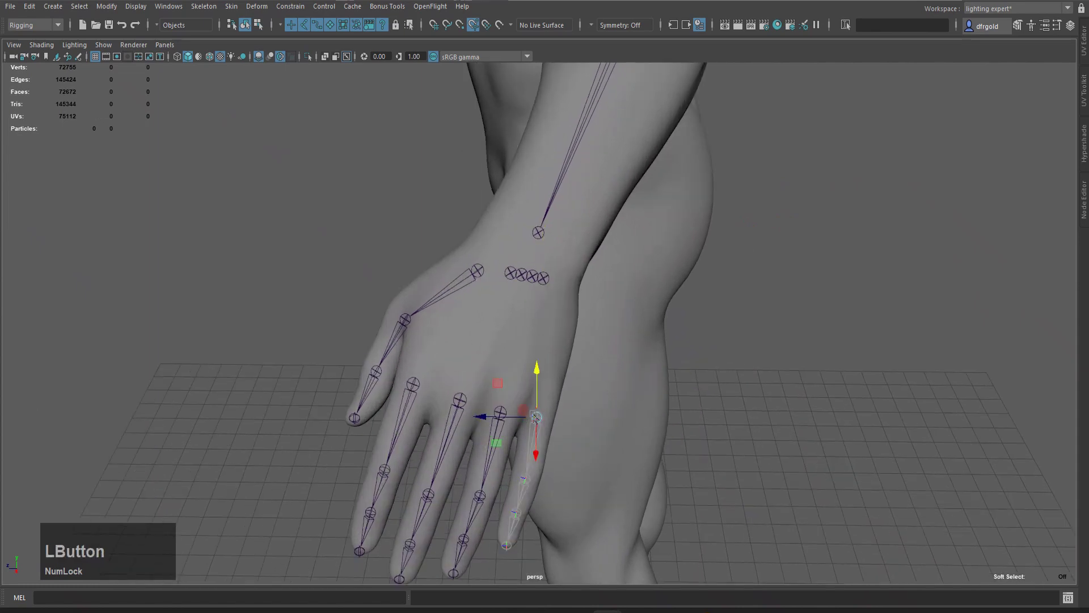
shift+click(543, 276)
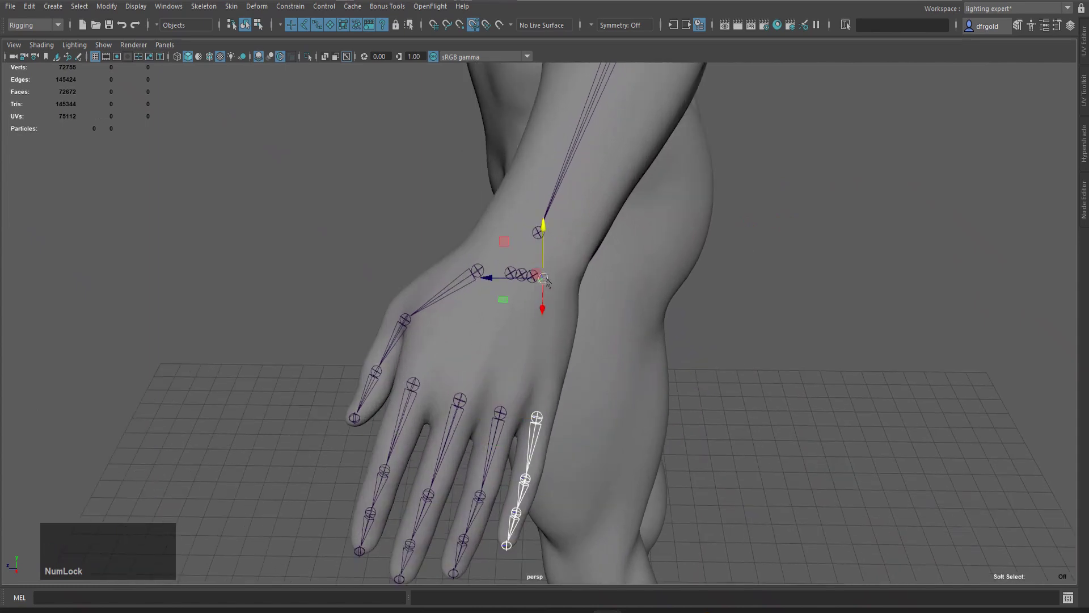
key(p)
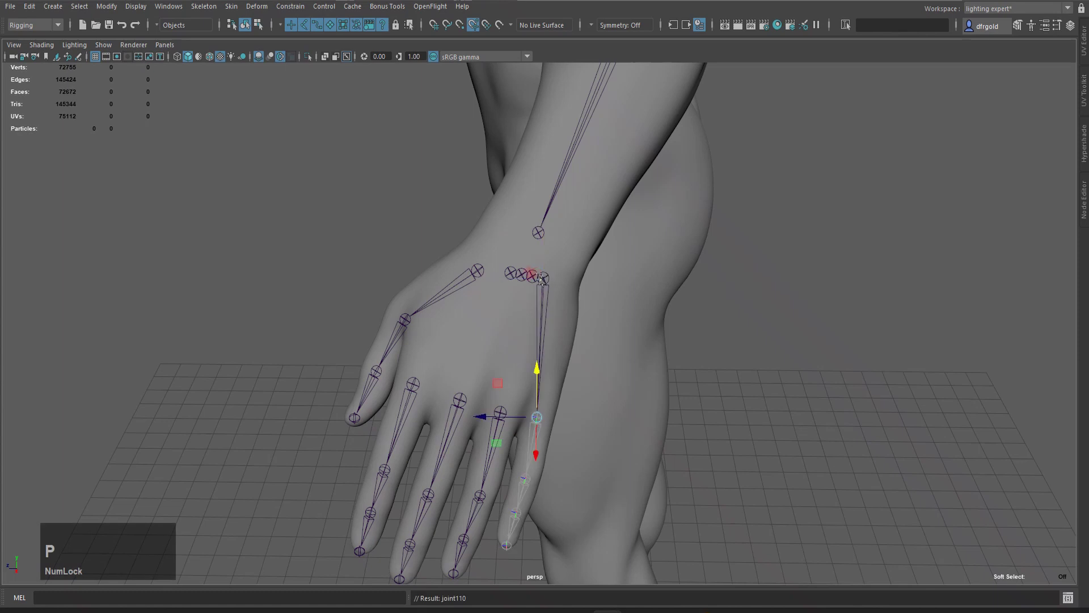
Parent the ring, middle and index finger chains each to its matching palm-base joint
click(533, 277)
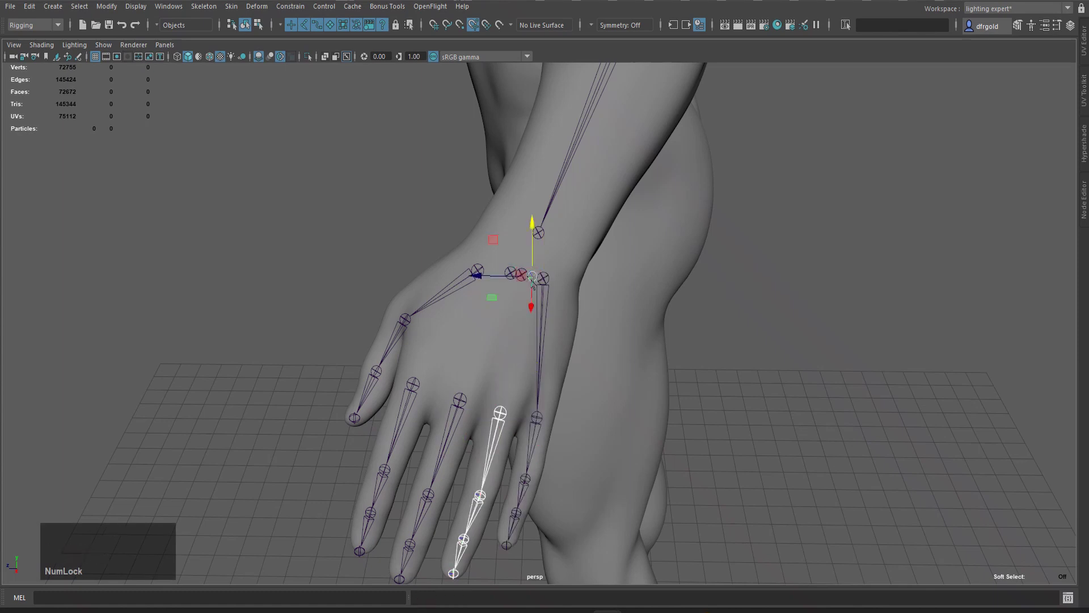
key(p)
click(460, 400)
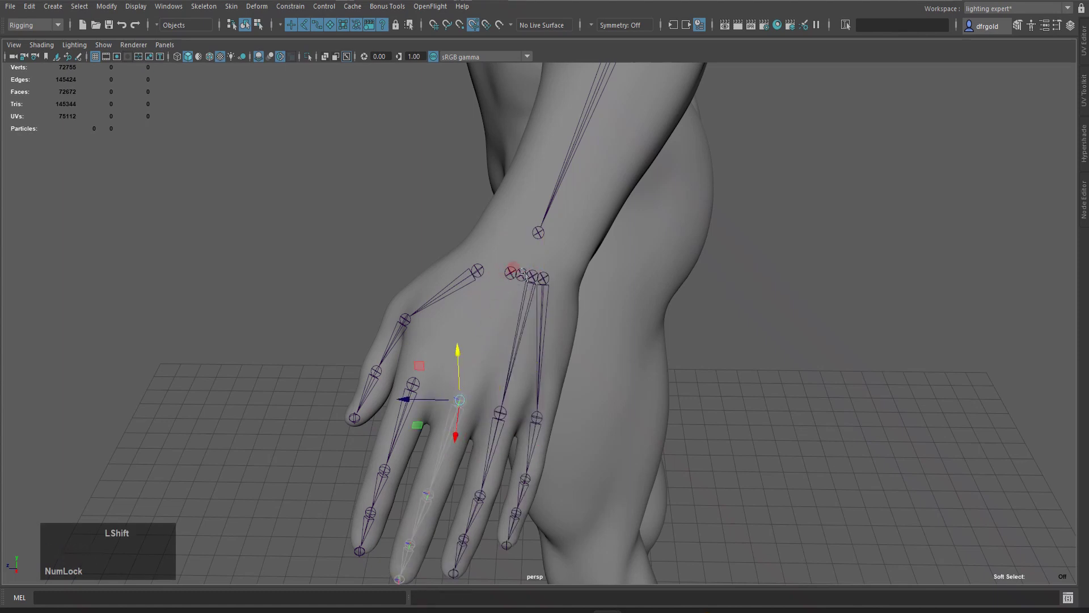
shift+click(522, 274)
key(p)
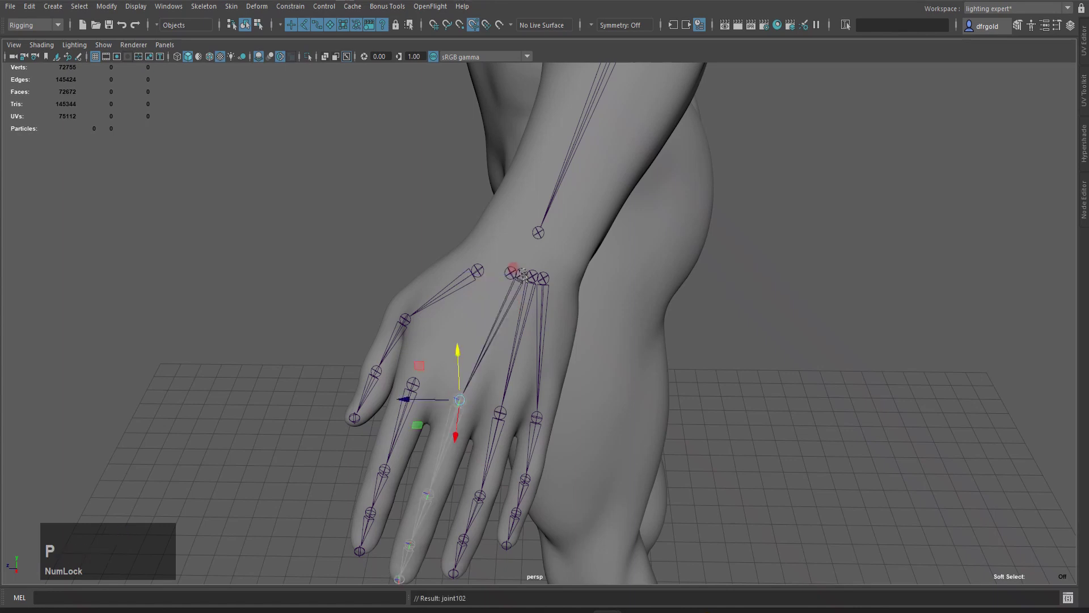
click(413, 384)
shift+click(510, 275)
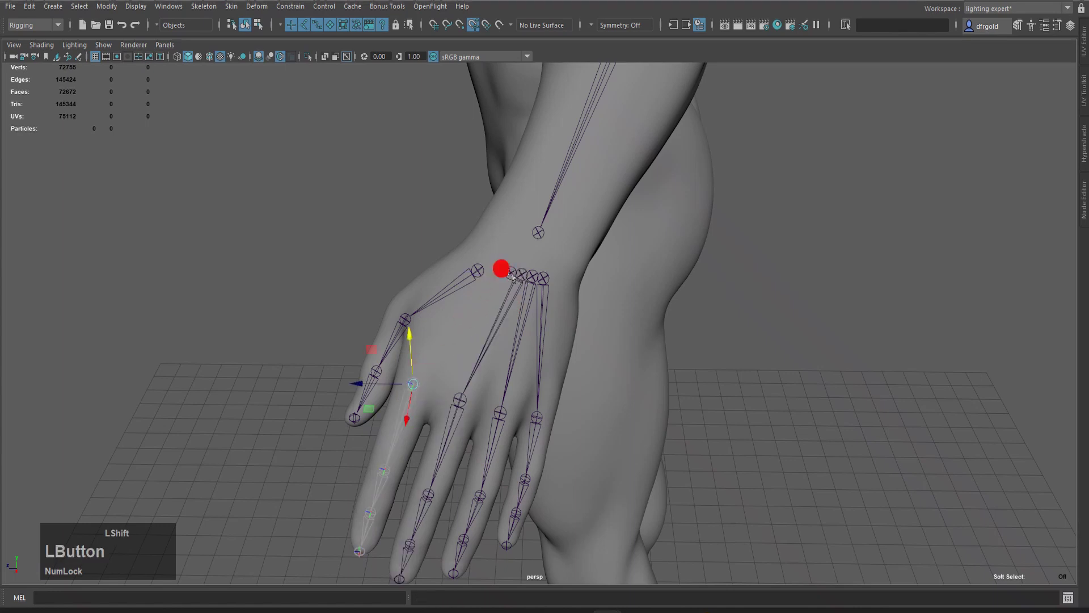
Parent the four palm-base joints and the thumb's root joint to the wrist joint of the forearm chain
click(481, 272)
click(545, 279)
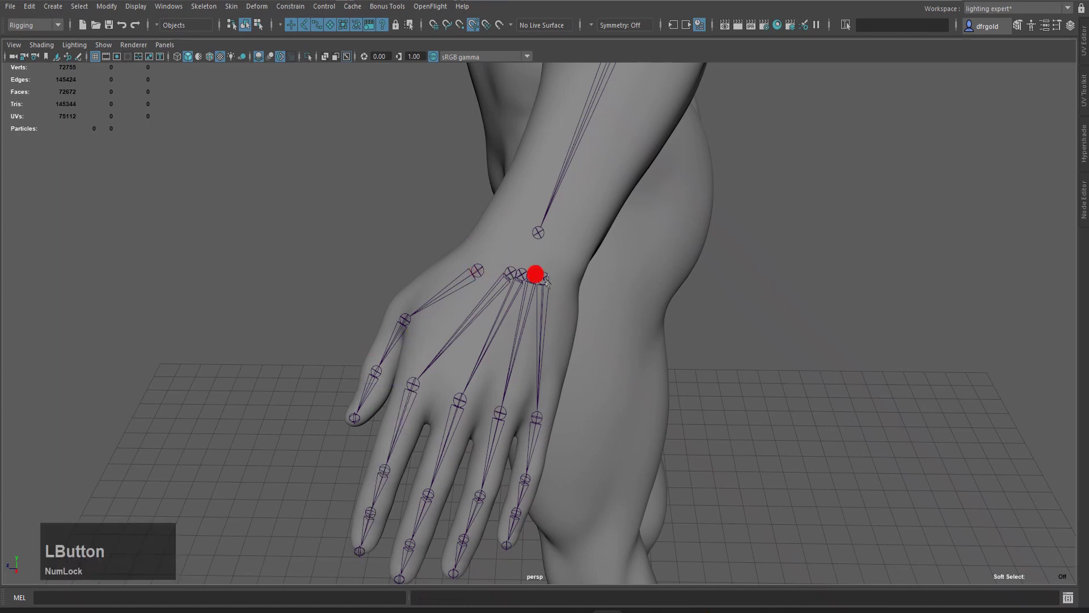
key(q)
shift+click(523, 274)
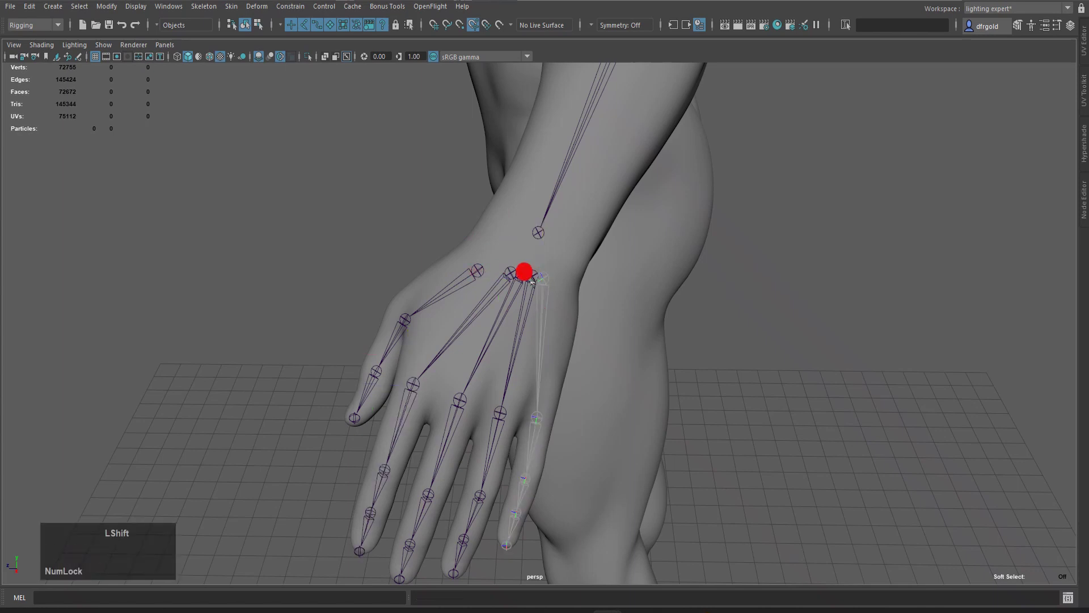
shift+click(508, 275)
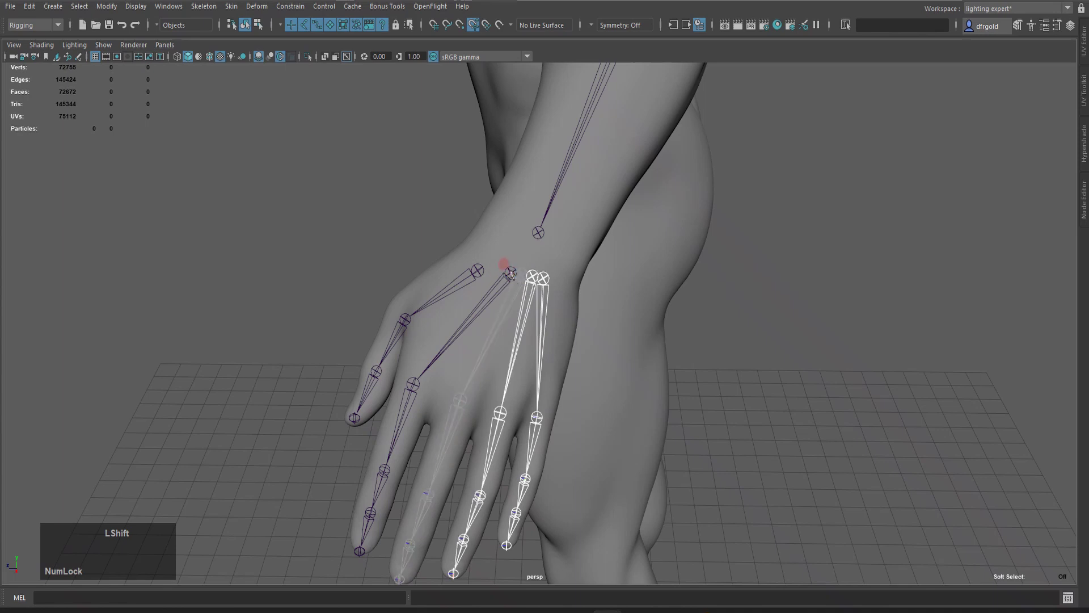
shift+click(454, 286)
shift+click(478, 268)
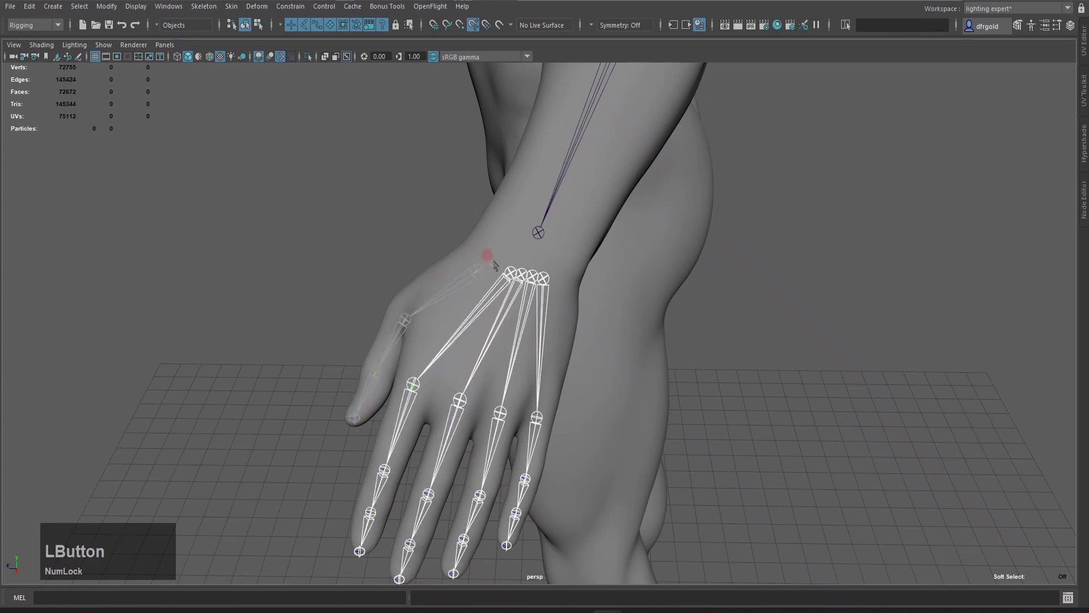
shift+click(533, 229)
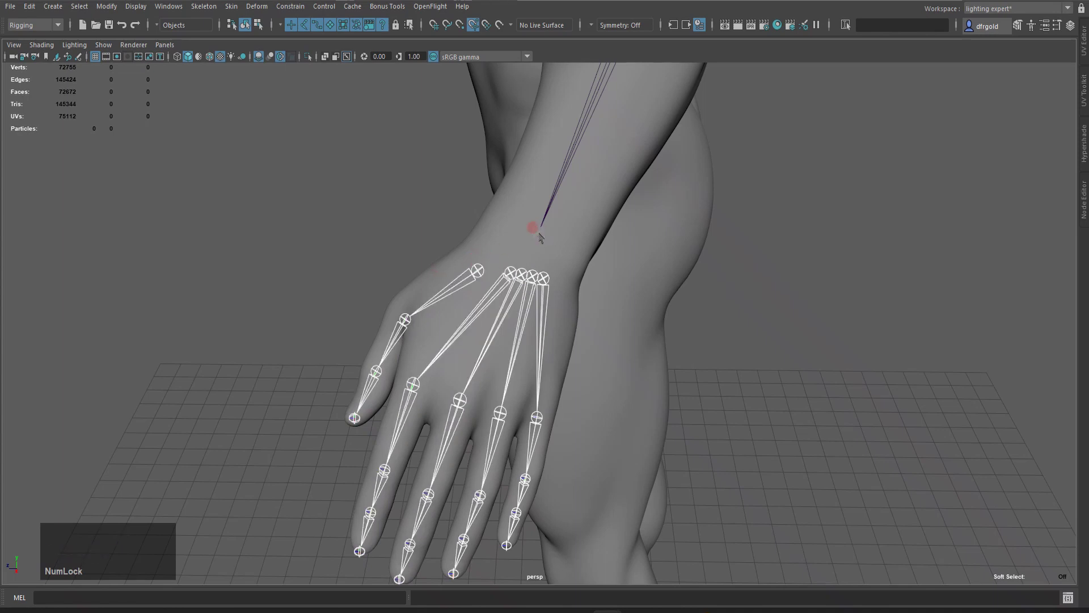
key(p)
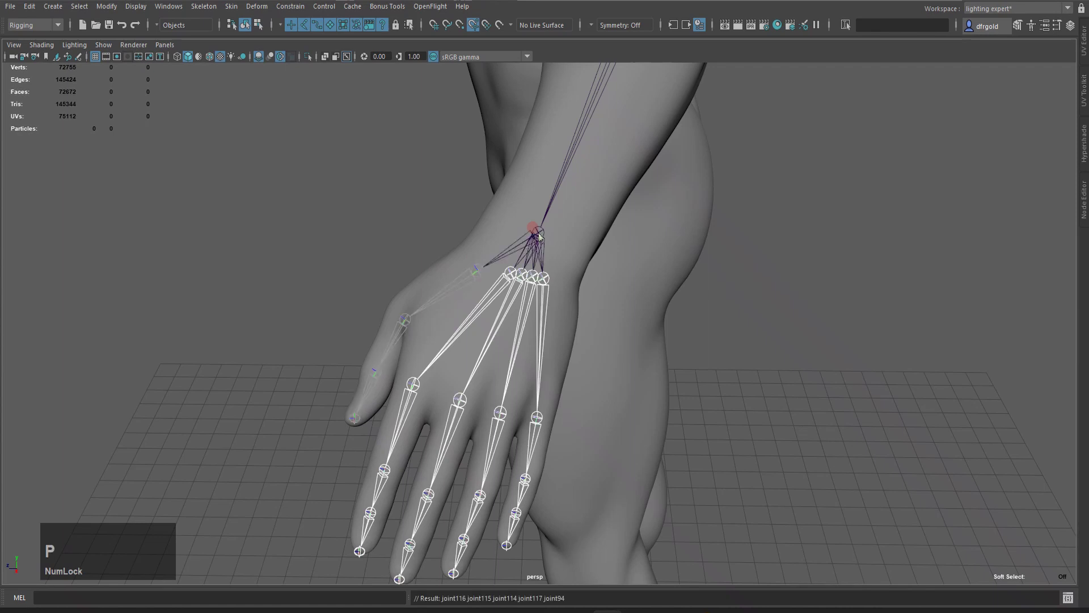
click(753, 174)
scroll(754, 223, down, 3)
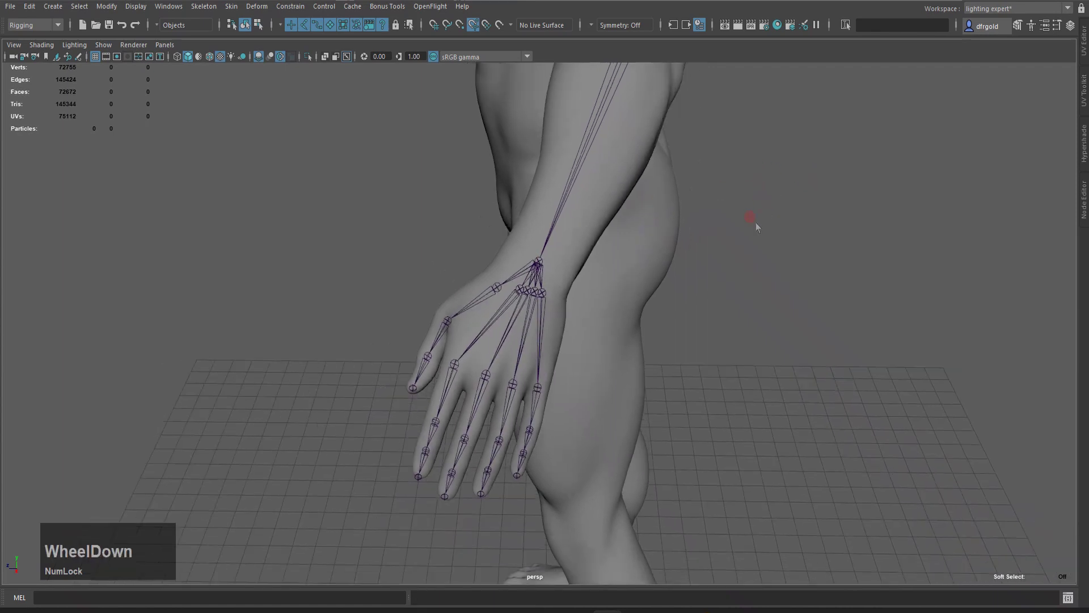
Move the clavicle's root joint forward towards the front of the chest in side view, leaving its child joints in place
alt+drag(754, 223, 509, 241)
click(513, 207)
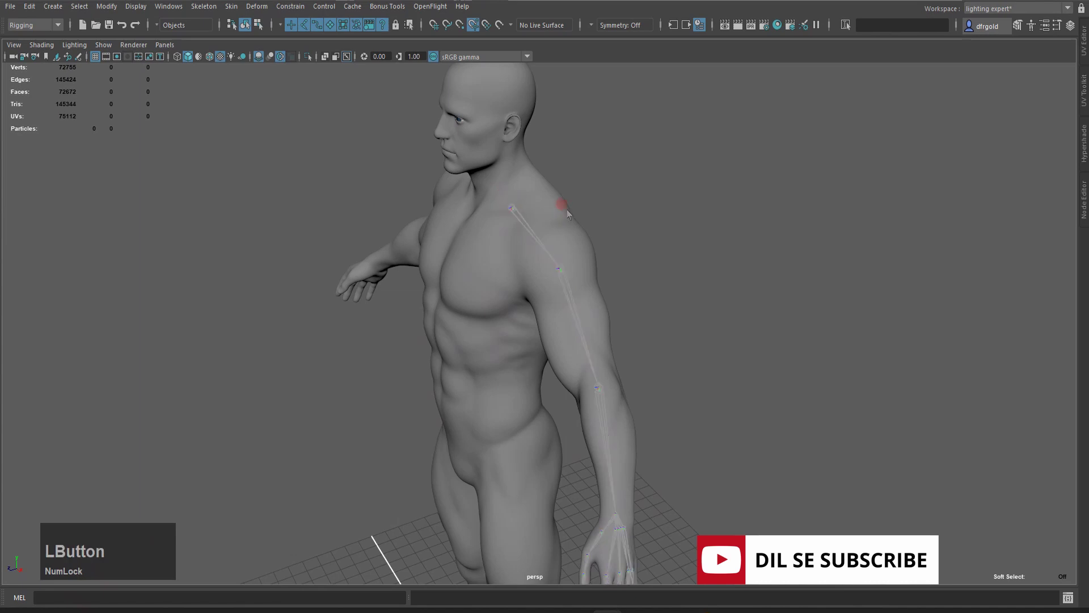
key(space)
click(606, 214)
scroll(559, 201, down, 5)
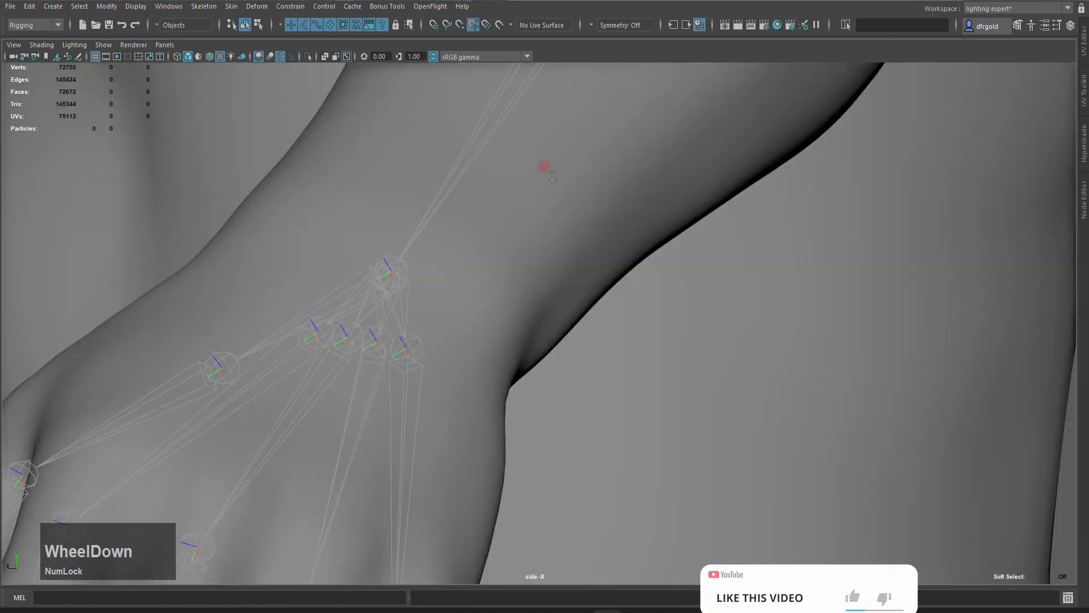
scroll(567, 193, down, 3)
alt+middle_drag(574, 187, 632, 219)
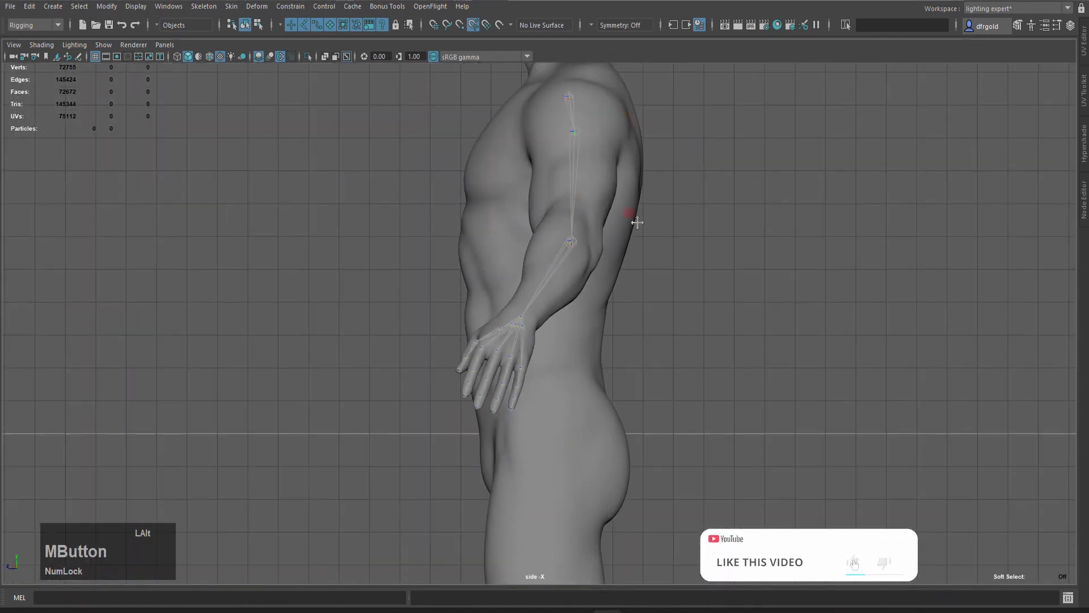
scroll(580, 299, up, 4)
key(w)
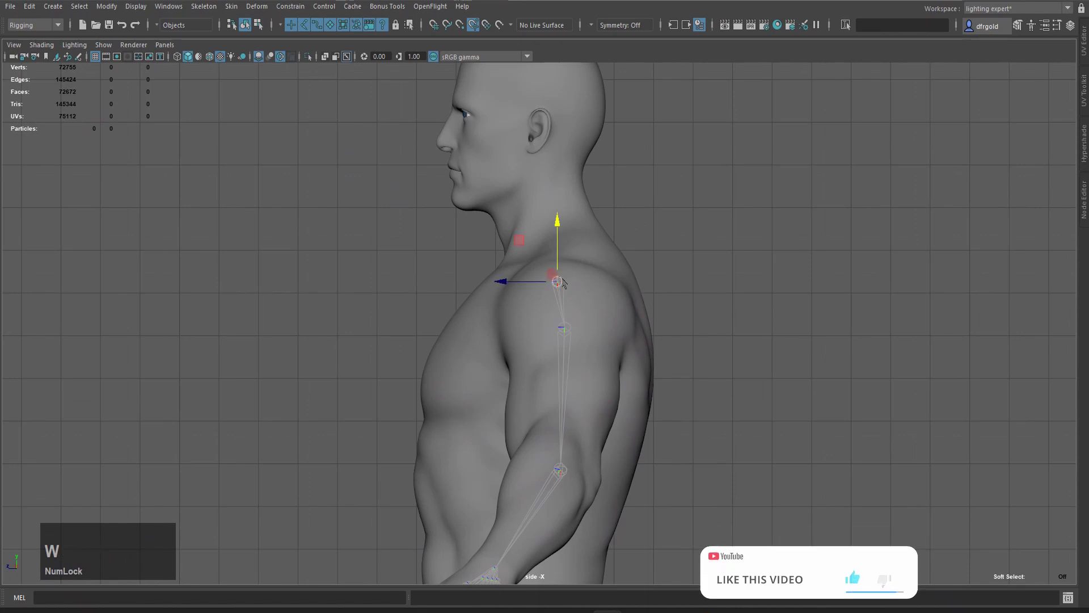
key(d)
drag(505, 286, 462, 284)
Examine the clavicle root joint's placement against the chest from the front and the side
key(space)
click(657, 274)
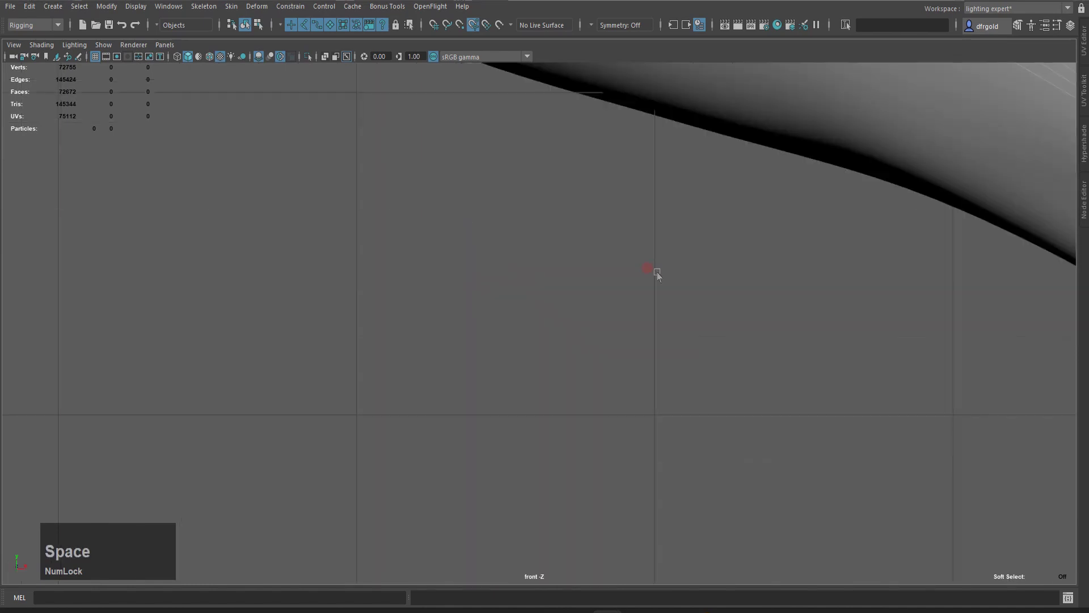
scroll(656, 267, down, 3)
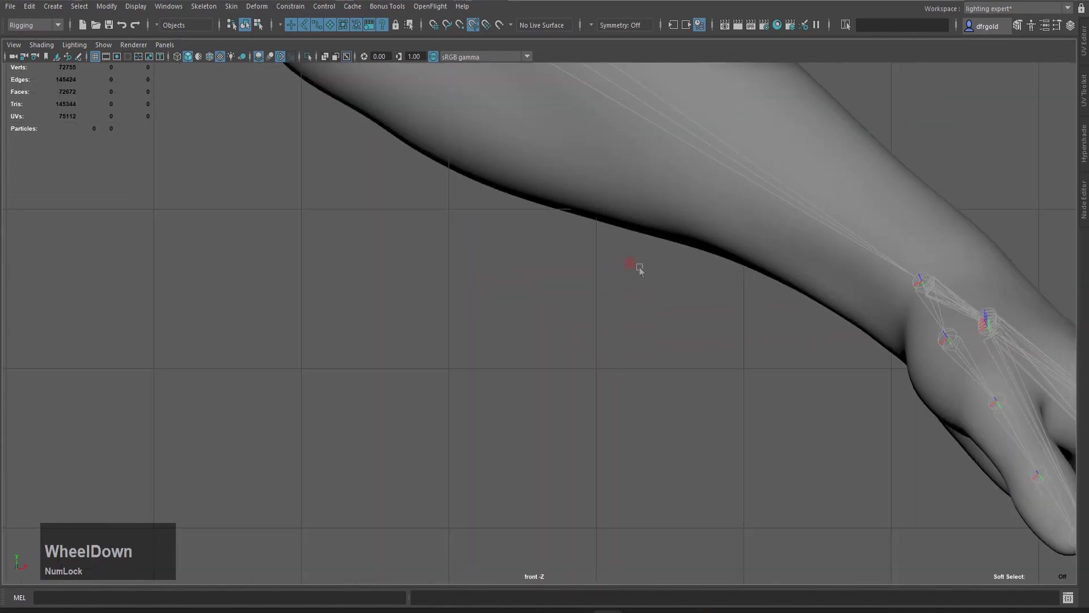
key(f)
scroll(703, 287, down, 5)
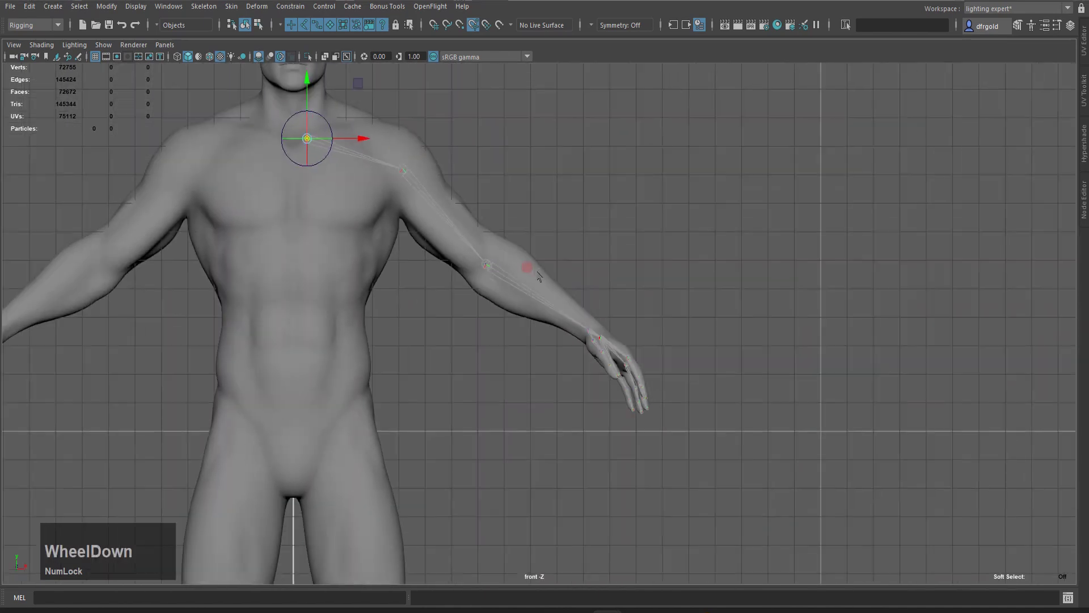
key(space)
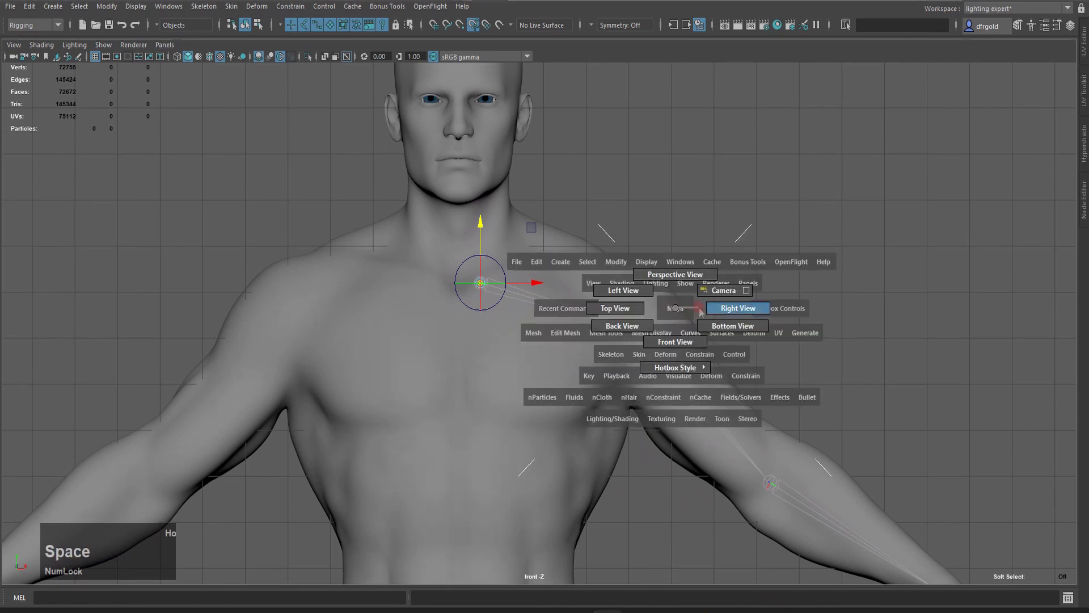
click(695, 309)
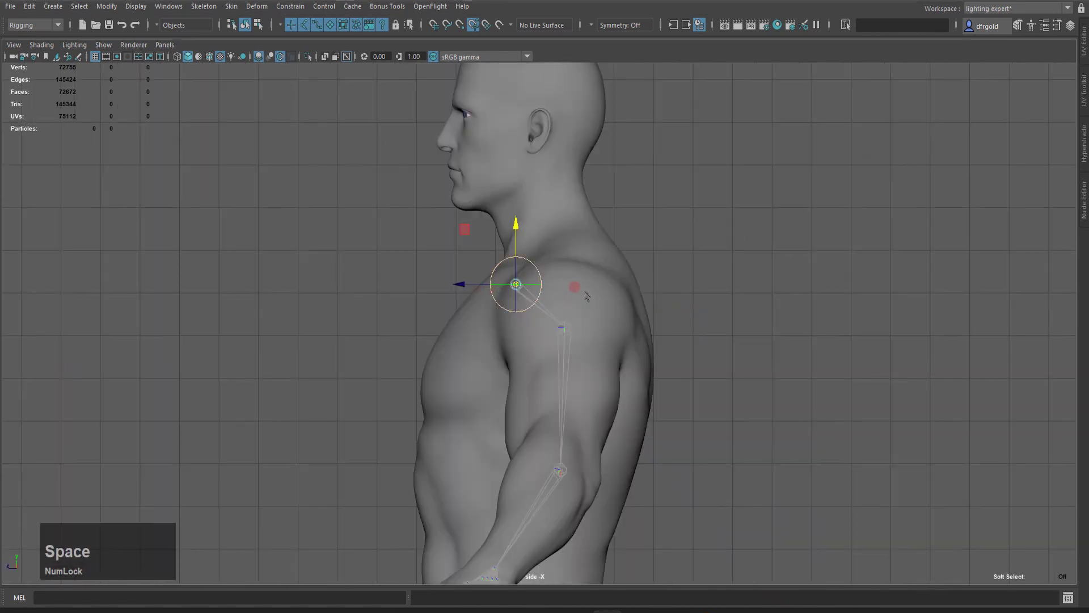
scroll(762, 326, down, 2)
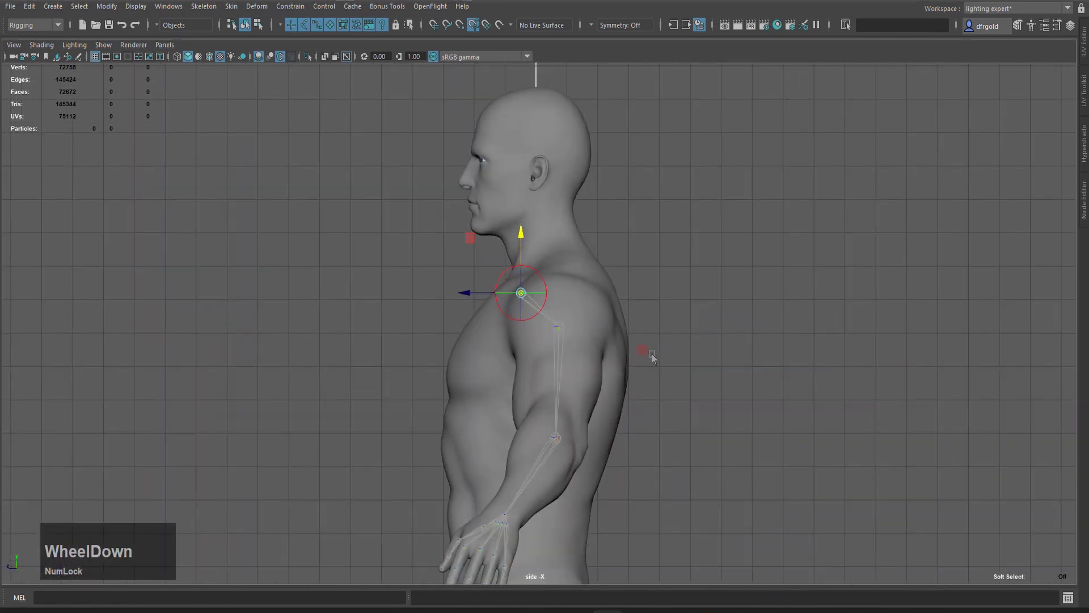
Set the radius of the clavicle, shoulder and elbow joints to 0.5
key(space)
drag(650, 354, 654, 334)
alt+drag(567, 370, 593, 368)
alt+right_drag(594, 368, 606, 372)
shift+click(419, 287)
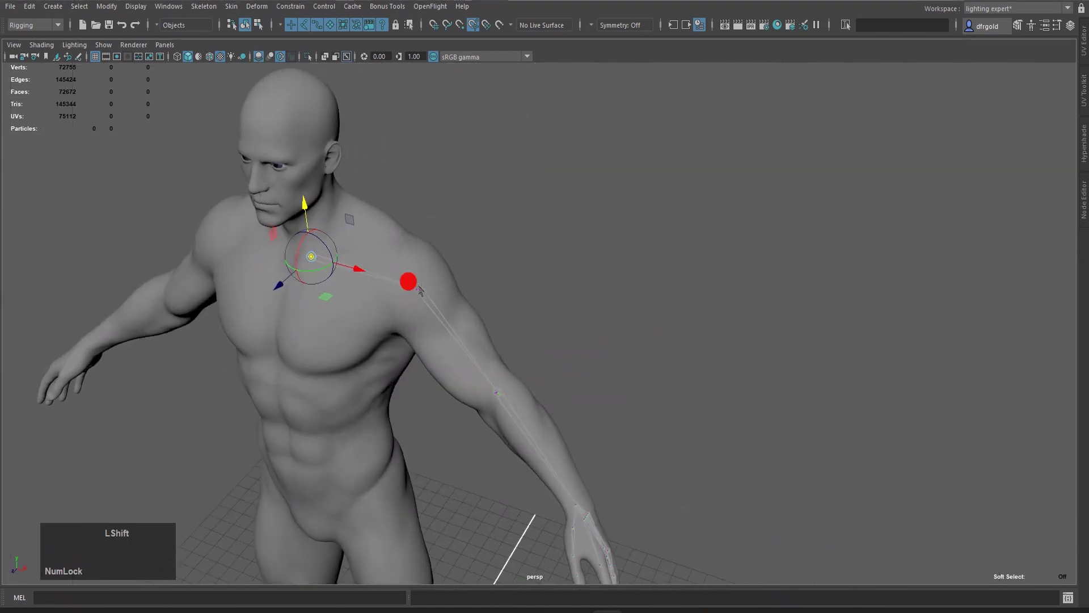
click(497, 392)
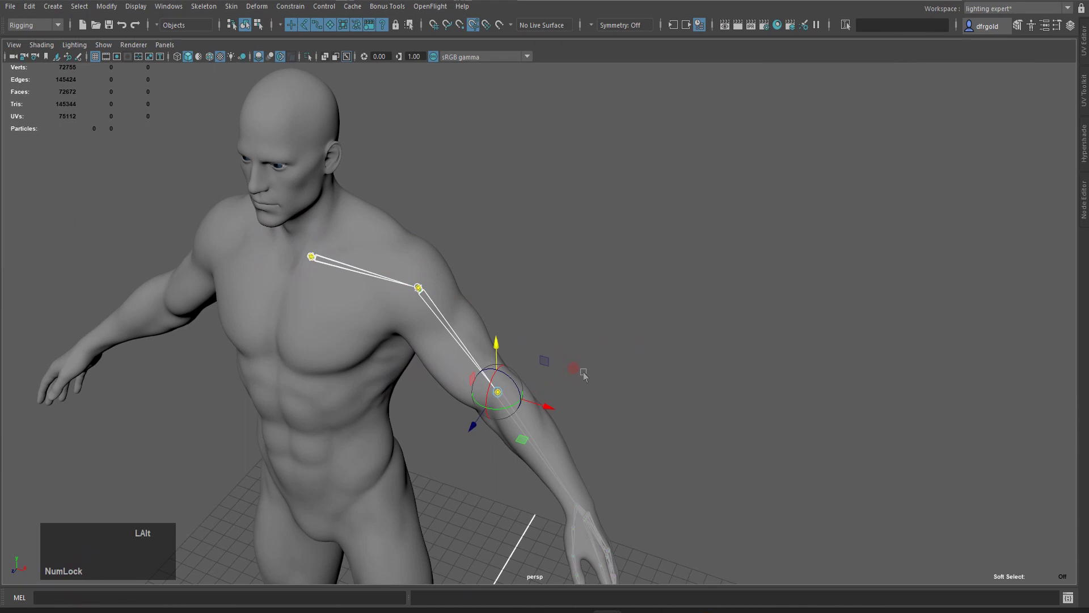
click(1071, 26)
double_click(983, 295)
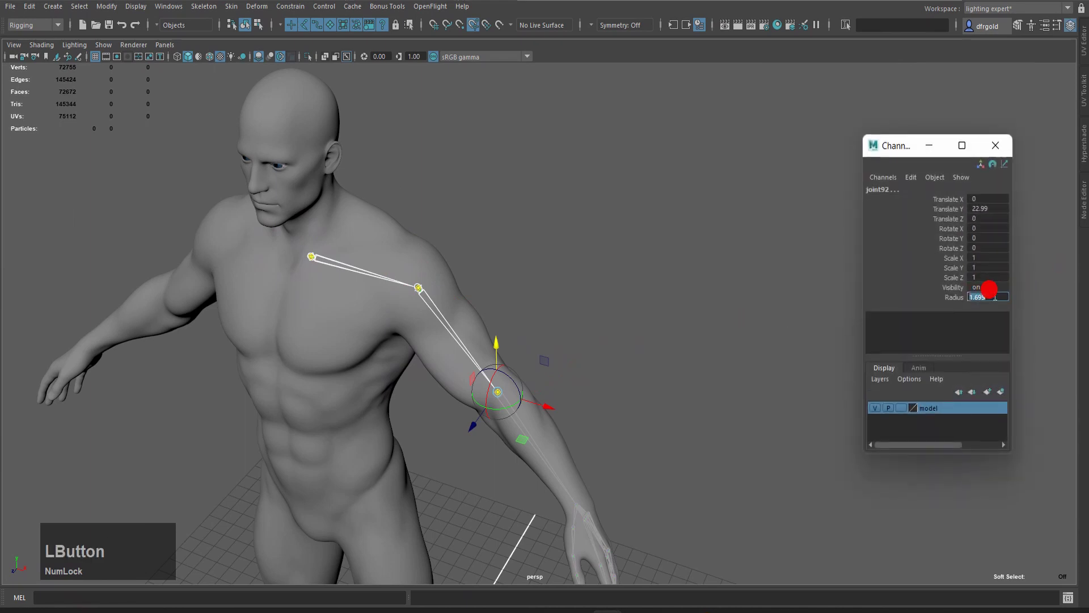
text(0.5)
key(Return)
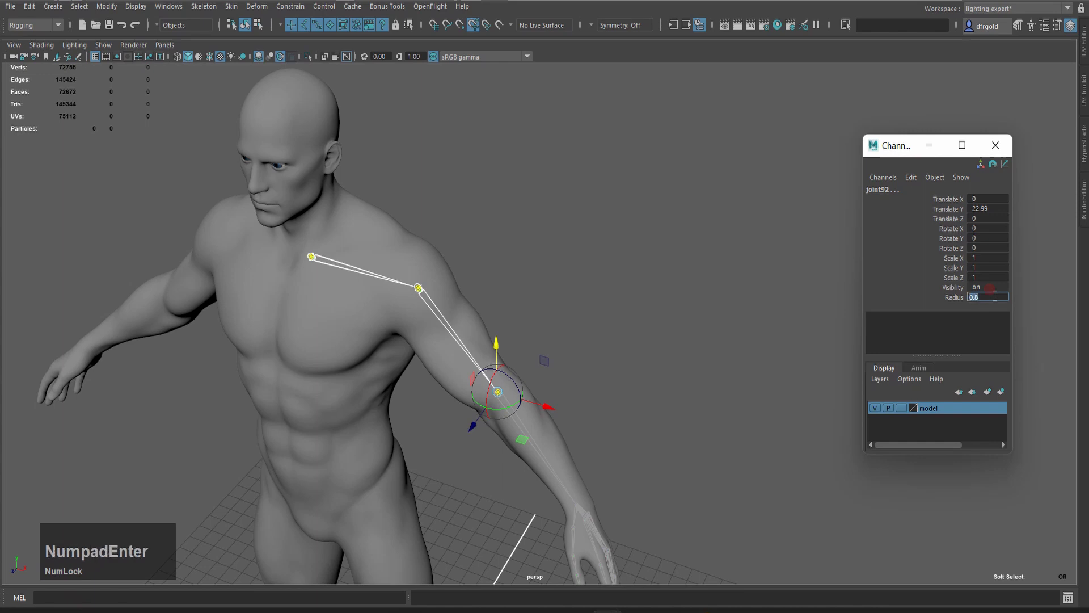
click(817, 284)
scroll(610, 313, down, 4)
click(996, 145)
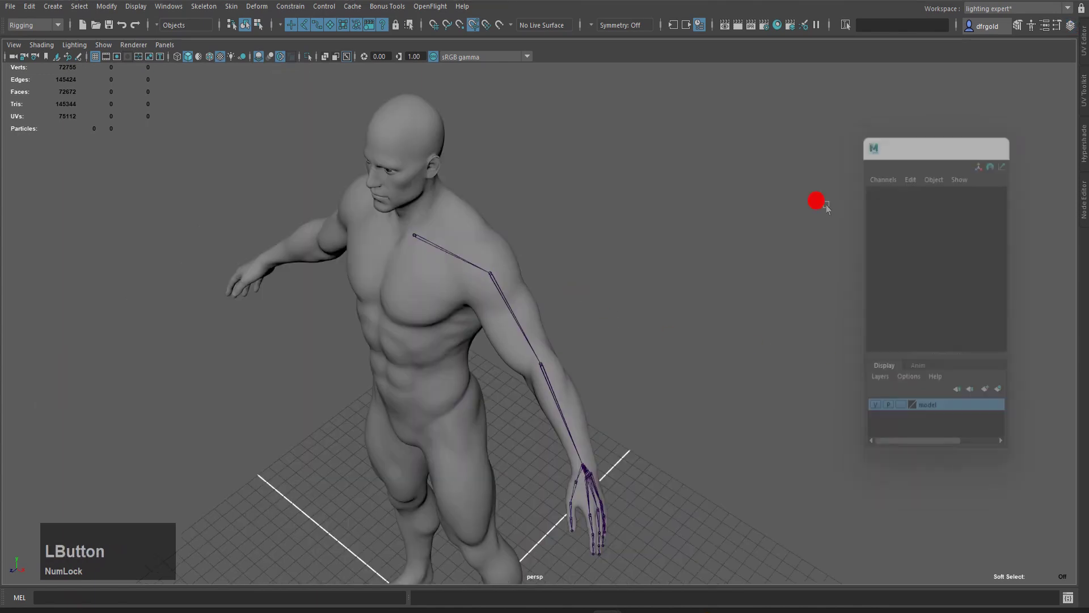
Review the arm skeleton against the whole body, and examine the legs from the front
scroll(547, 262, down, 3)
alt+drag(547, 262, 607, 245)
alt+middle_drag(568, 422, 584, 299)
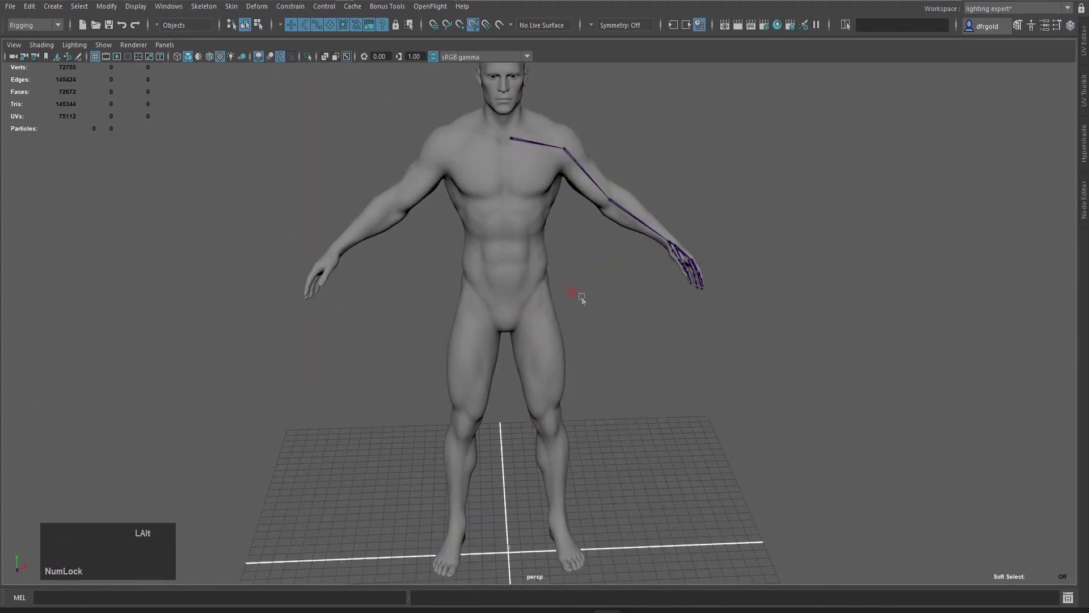
alt+drag(584, 299, 530, 299)
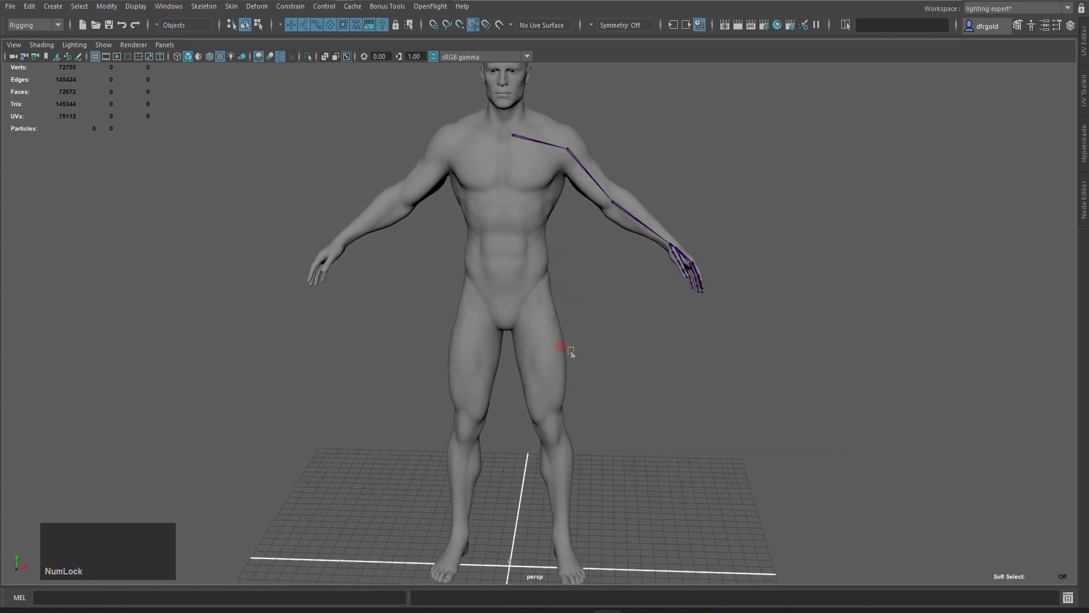
key(space)
drag(606, 291, 608, 328)
scroll(608, 327, down, 5)
alt+middle_drag(605, 568, 594, 338)
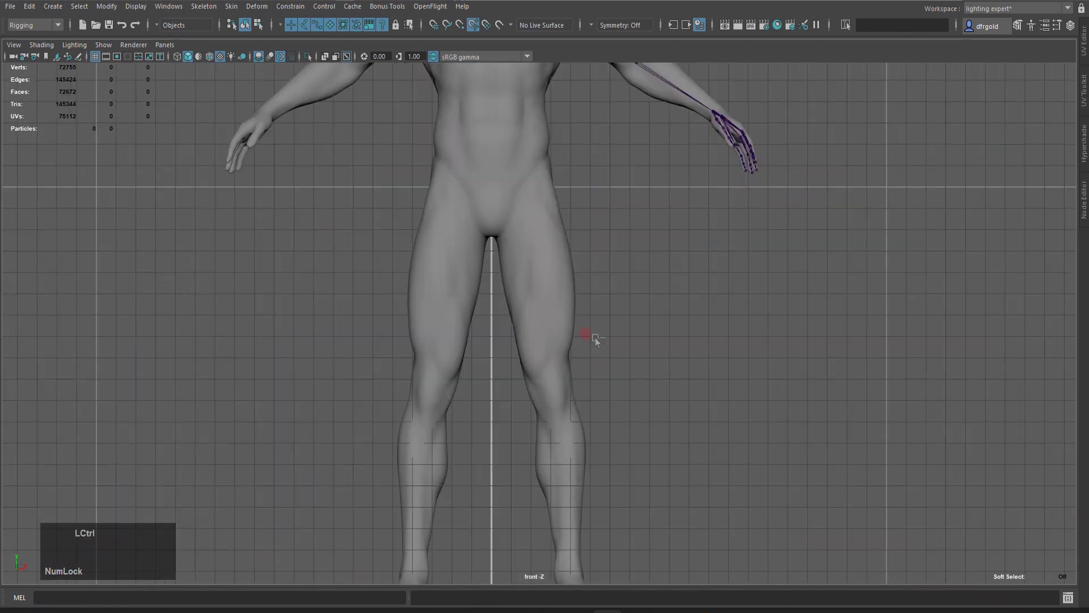
Draw a leg joint chain in front view with joints at the character's left hip, knee and ankle
key(ctrl+j)
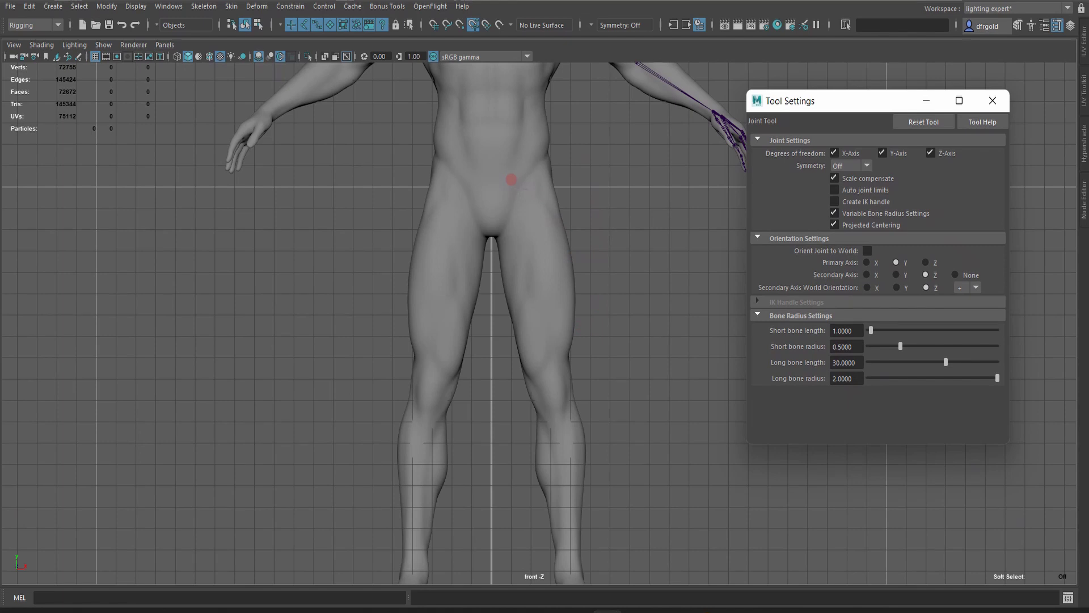
click(511, 180)
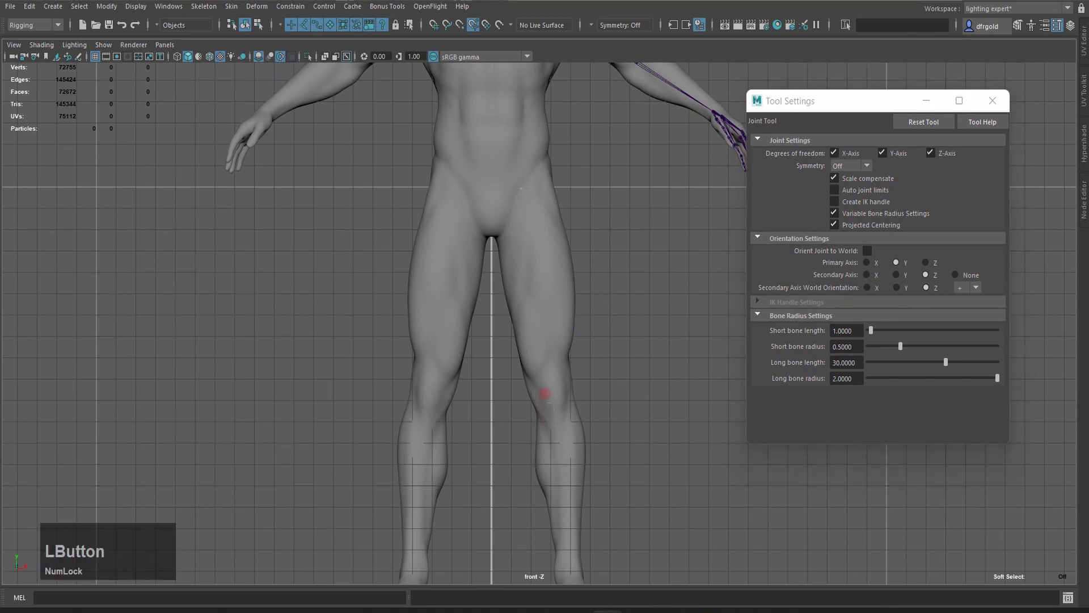
click(545, 388)
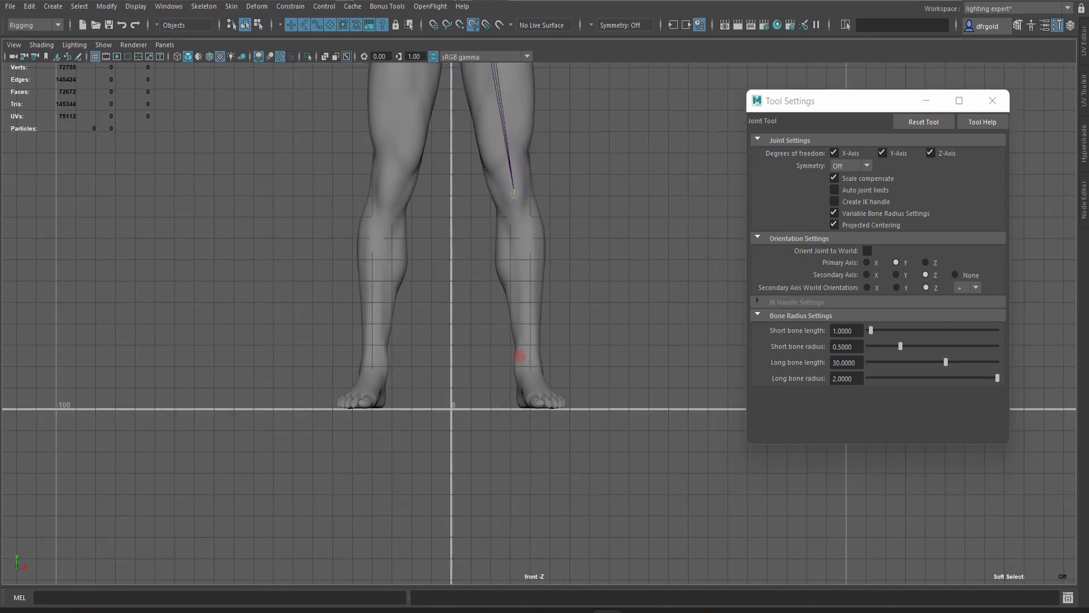
click(521, 357)
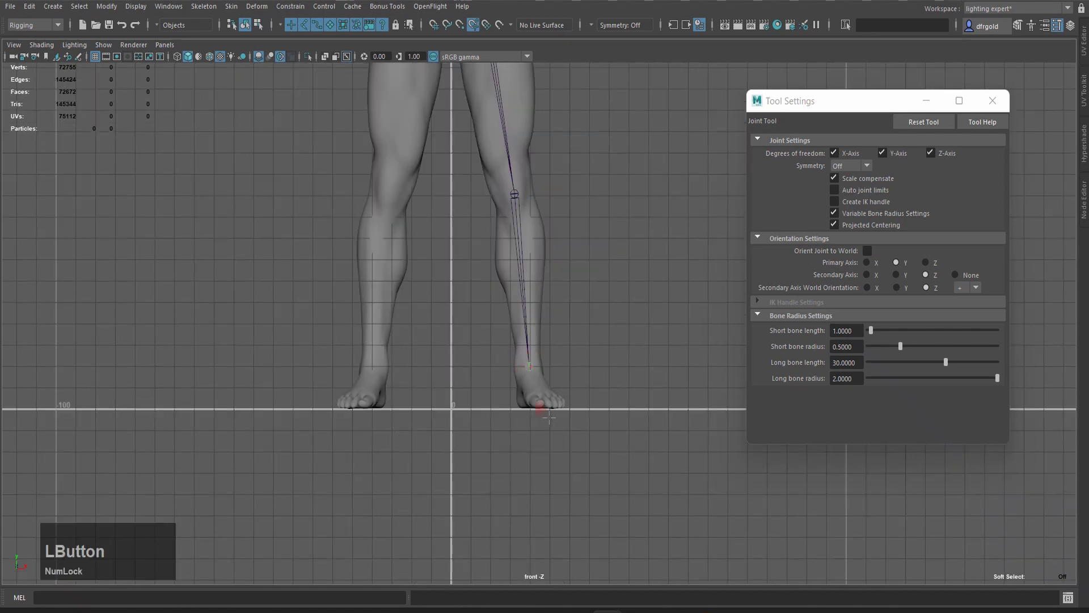
Extend the leg chain in side view with joints at the ball of the foot and the toes, and finish the chain
scroll(608, 300, up, 2)
key(space)
drag(608, 301, 681, 304)
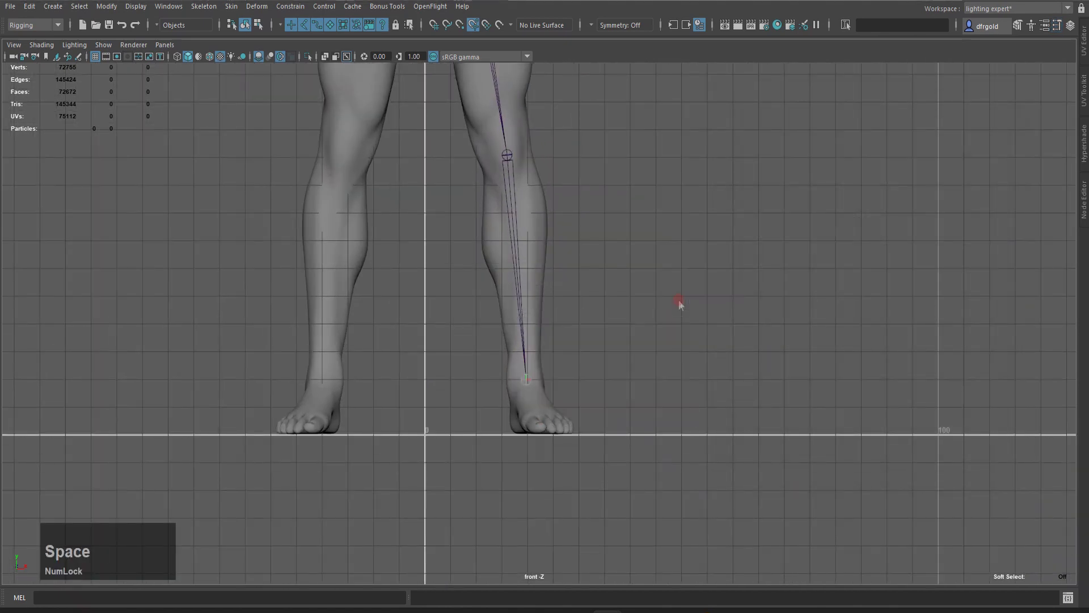
scroll(548, 403, down, 4)
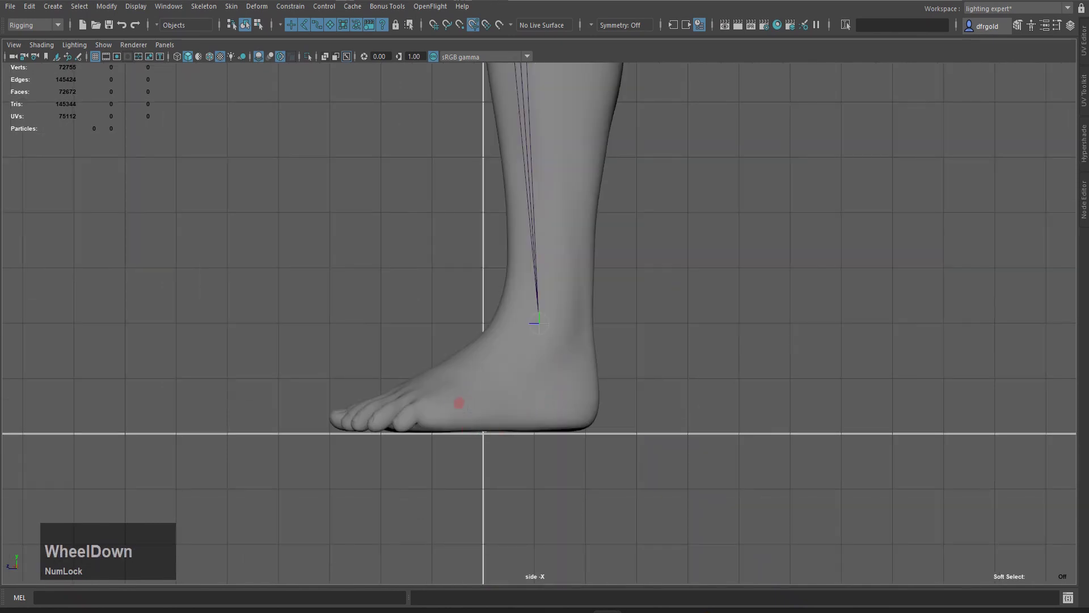
click(447, 401)
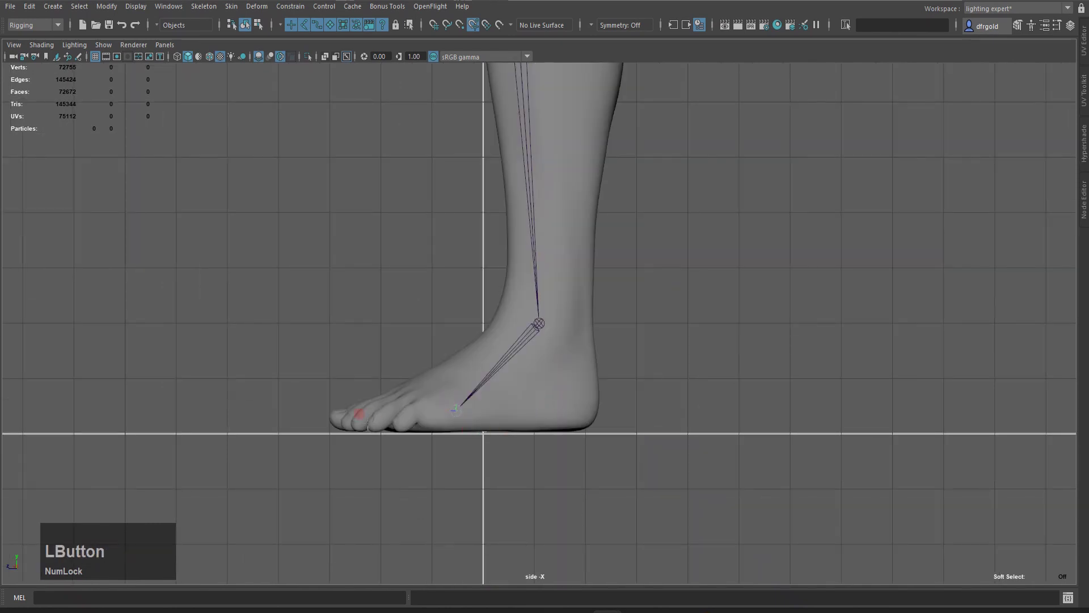
drag(349, 414, 359, 424)
key(q)
scroll(560, 343, down, 2)
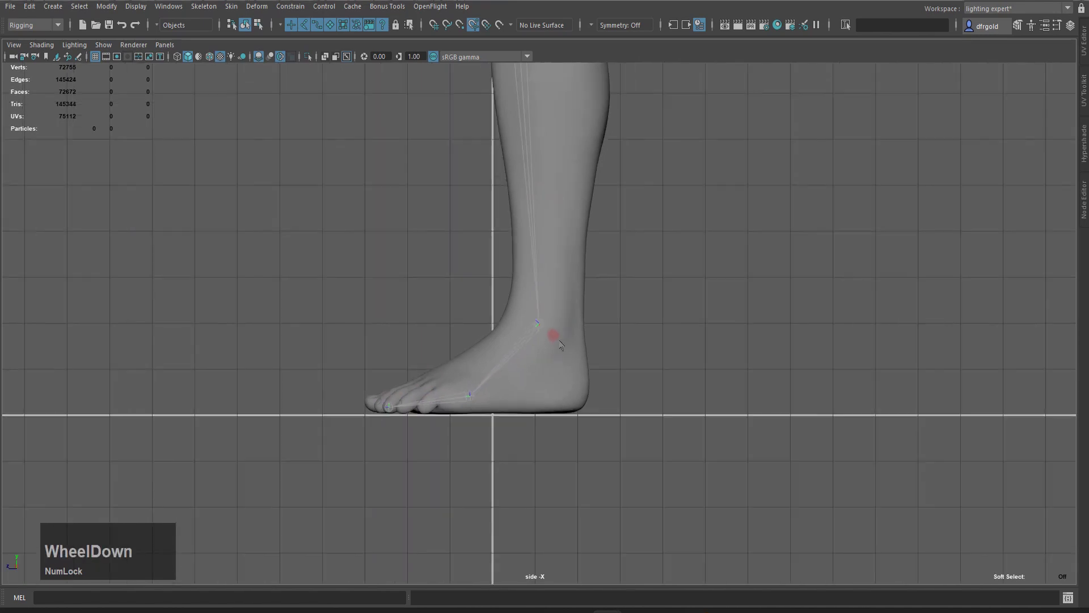
Move the toe joint outward and forward in top view, to the tip of the middle toe
key(space)
drag(628, 287, 573, 288)
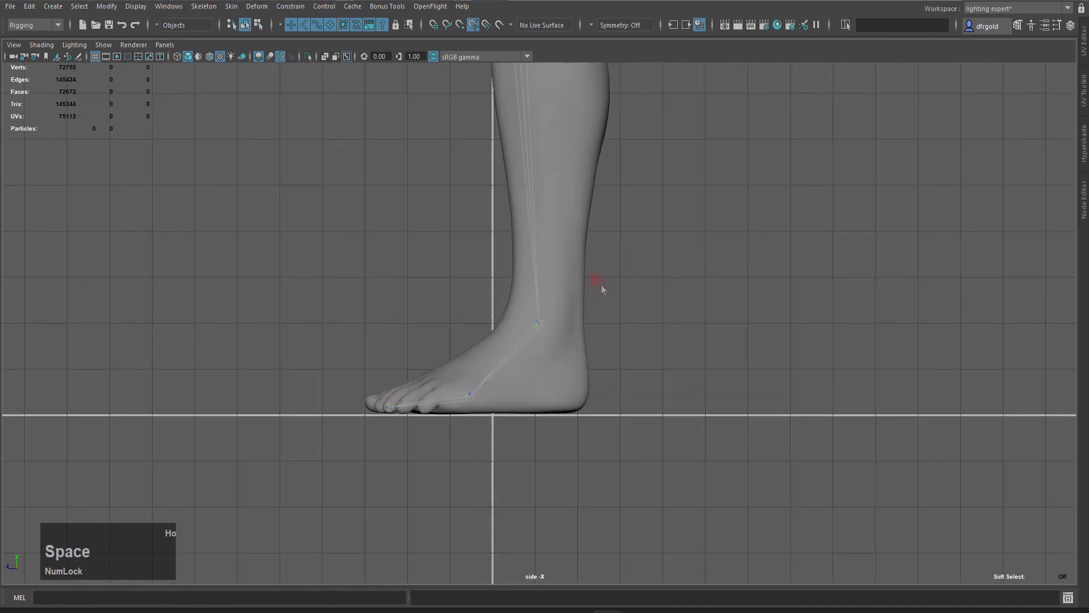
scroll(601, 287, down, 2)
alt+middle_drag(521, 308, 633, 286)
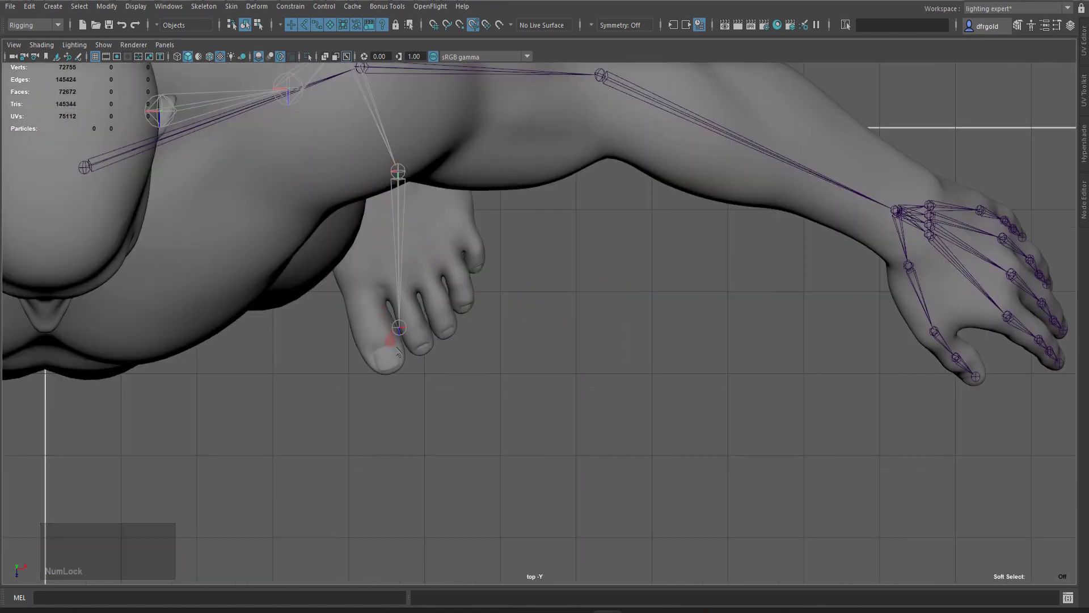
click(391, 327)
key(w)
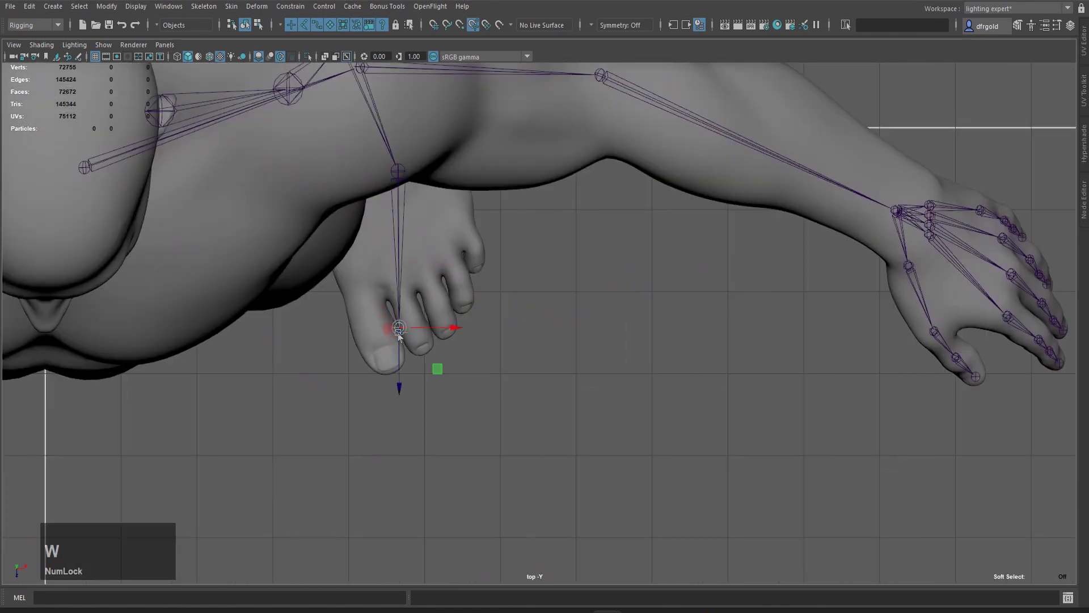
drag(454, 331, 495, 327)
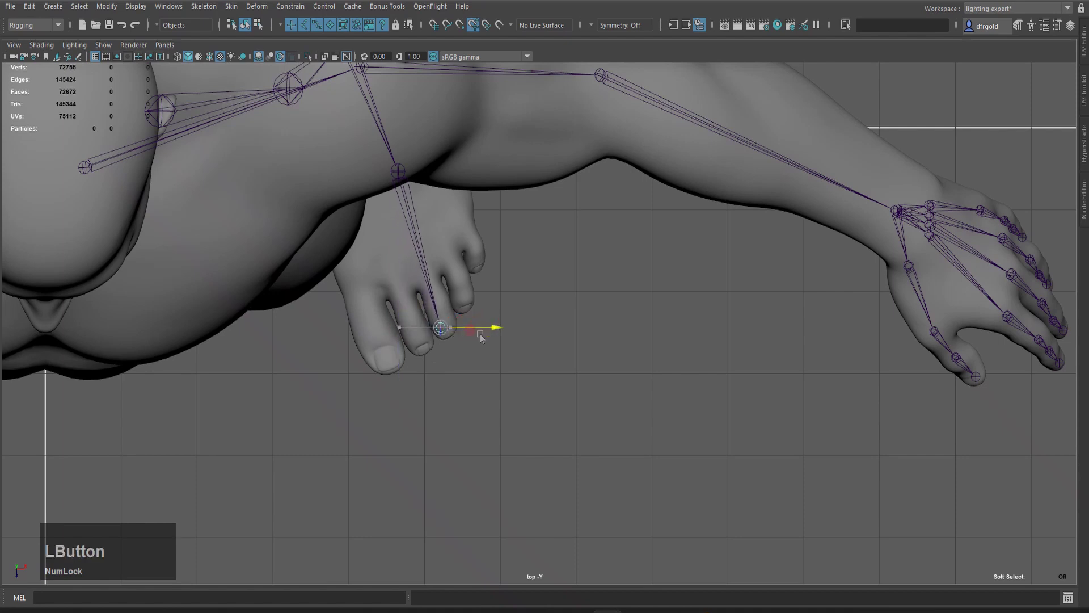
drag(441, 356, 453, 363)
drag(496, 335, 502, 336)
click(448, 394)
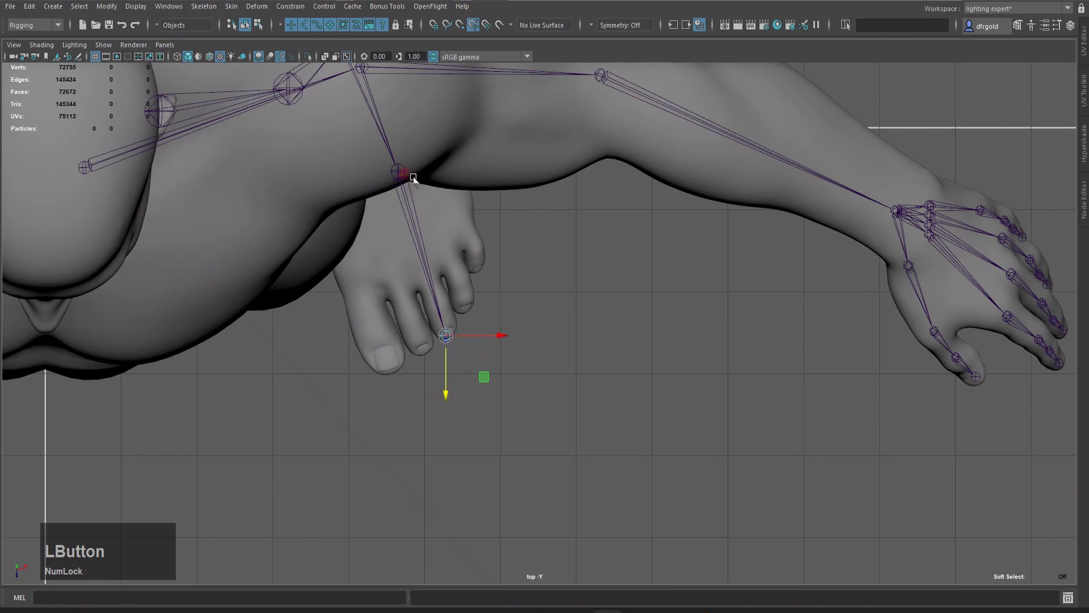
Nudge the ball-of-foot joint outward in top view while keeping the toe joint in place
click(399, 173)
drag(398, 231, 398, 237)
key(z)
key(d)
drag(448, 182, 449, 183)
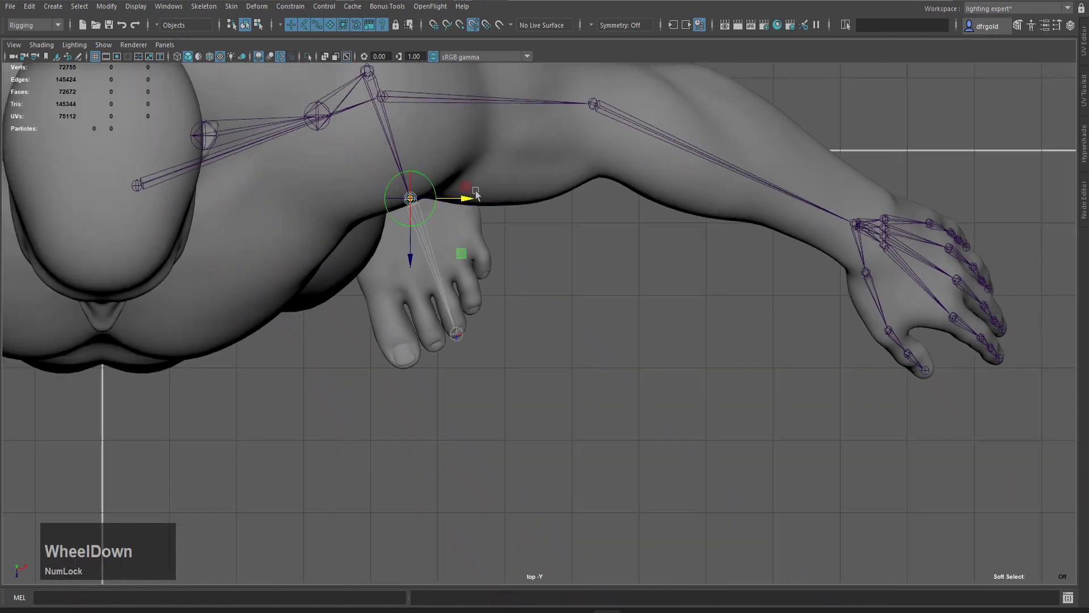
scroll(487, 187, down, 2)
alt+middle_drag(494, 186, 511, 195)
Raise the ball-of-foot joint and the toe joint slightly inside the foot in side view
key(space)
drag(515, 237, 550, 230)
scroll(526, 347, up, 6)
alt+middle_drag(519, 360, 587, 217)
drag(406, 318, 405, 306)
click(193, 404)
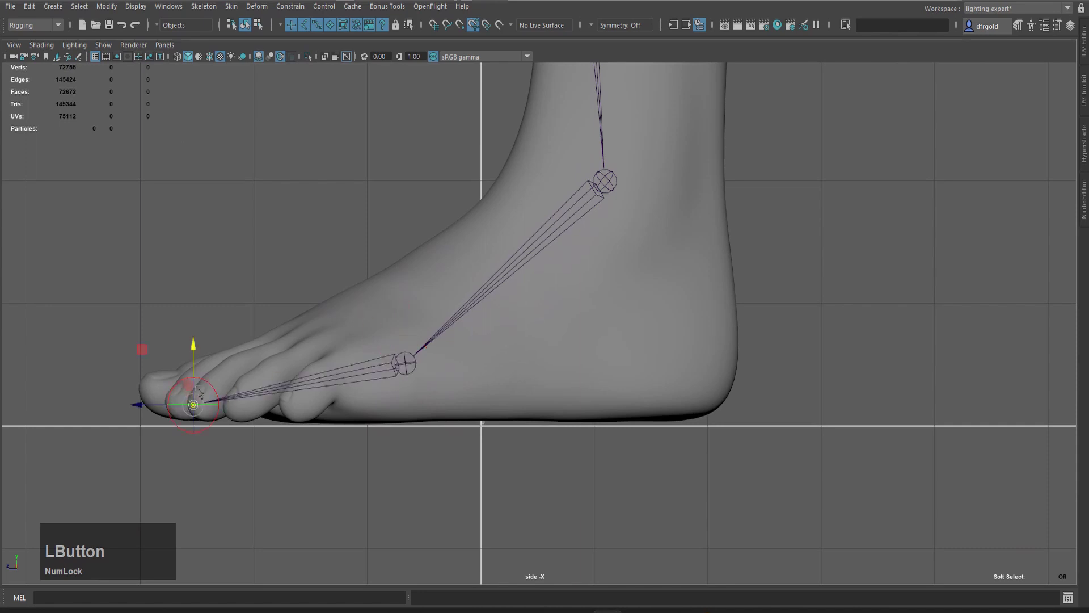
drag(193, 343, 193, 331)
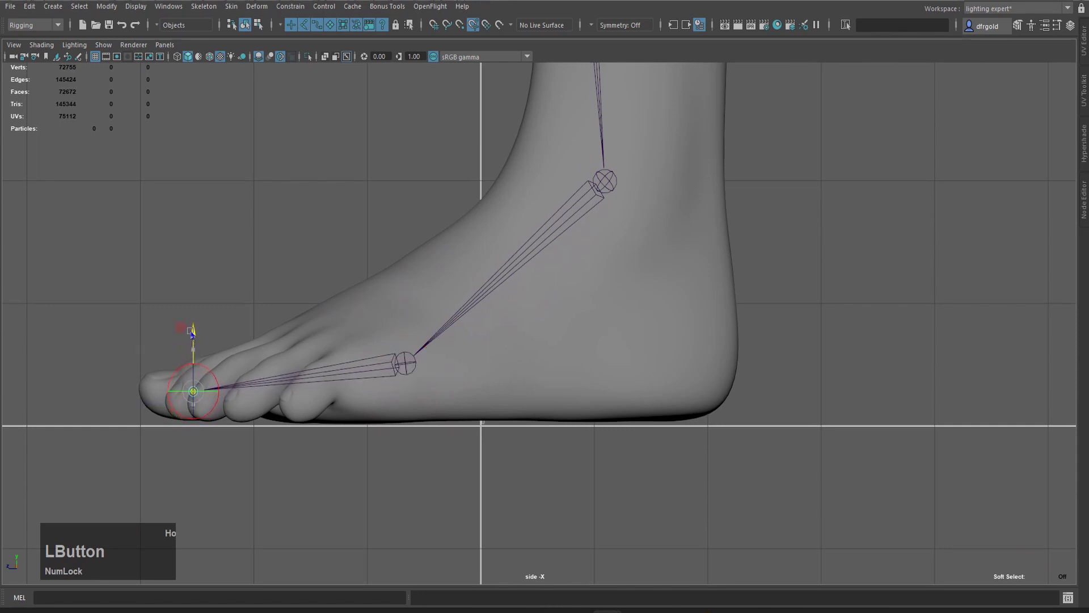
Shift the ankle joint towards the heel in side view, leaving the foot joints in place
scroll(491, 321, down, 6)
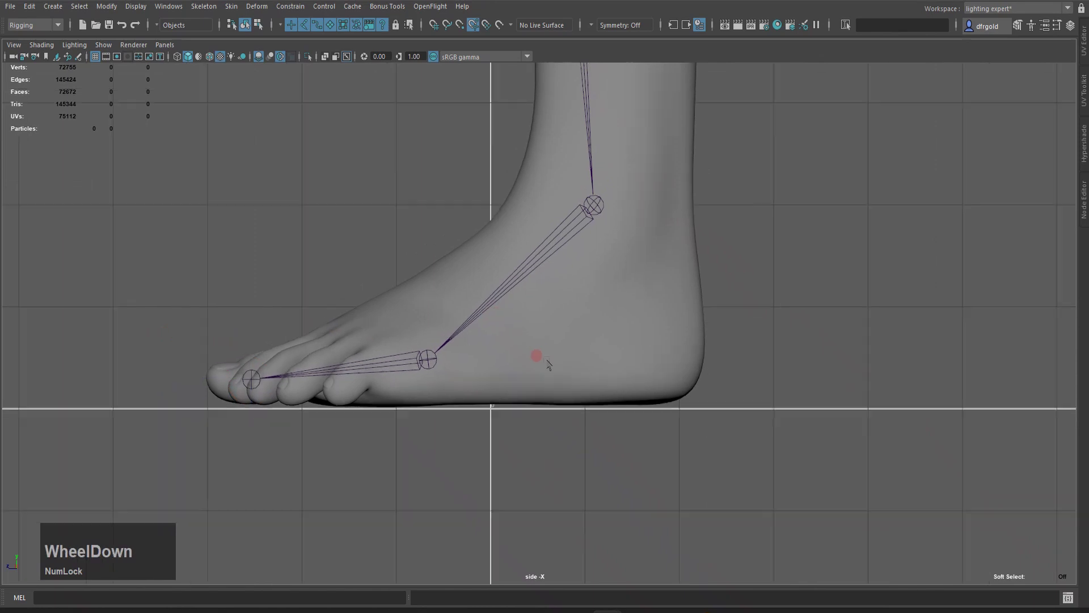
click(590, 216)
key(d)
drag(533, 223, 548, 227)
scroll(653, 170, down, 5)
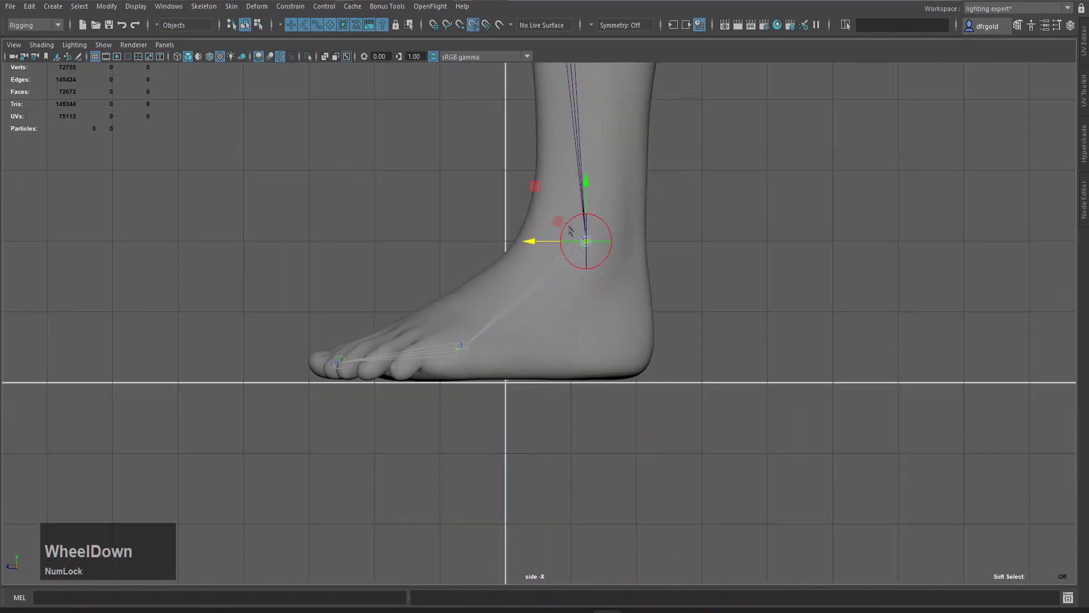
Raise the knee joint and shift it forward in side view, and nudge the hip joint slightly forward
scroll(607, 192, down, 2)
alt+middle_drag(606, 169, 597, 457)
click(477, 246)
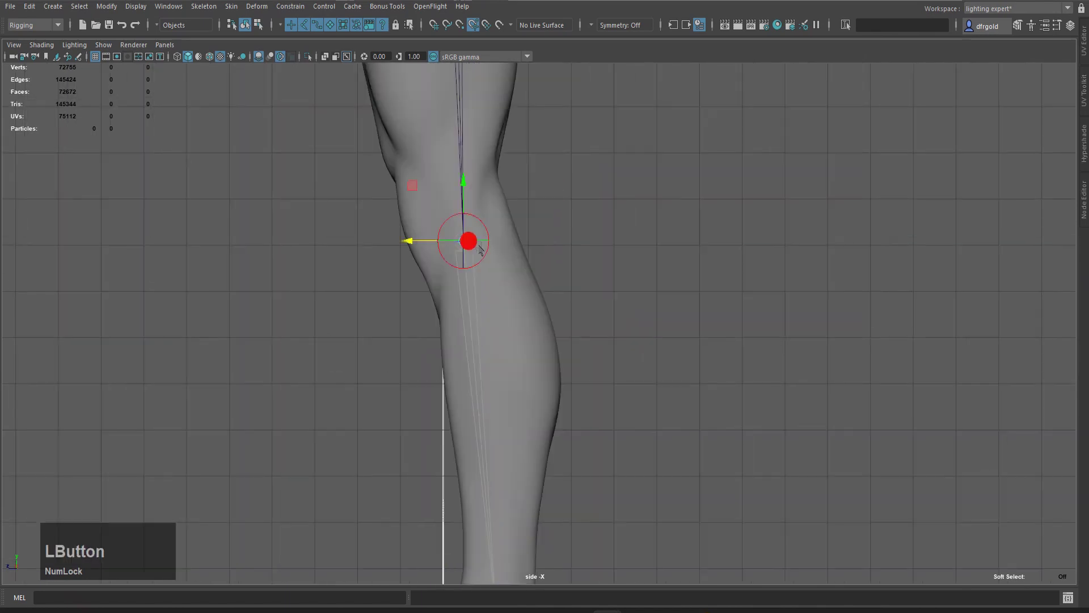
drag(462, 181, 463, 172)
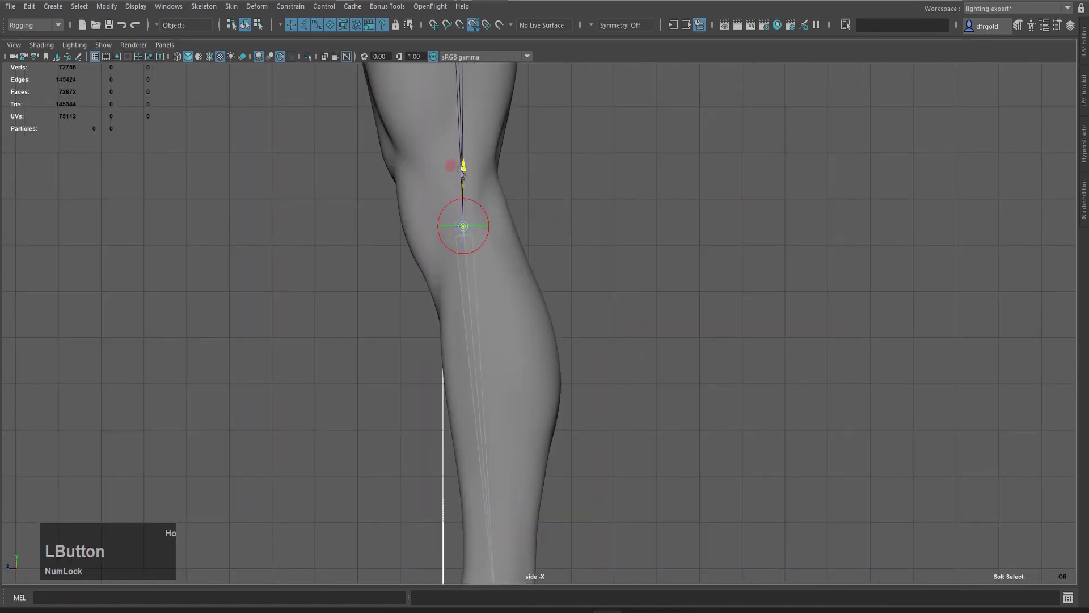
drag(412, 227, 402, 227)
drag(454, 174, 455, 171)
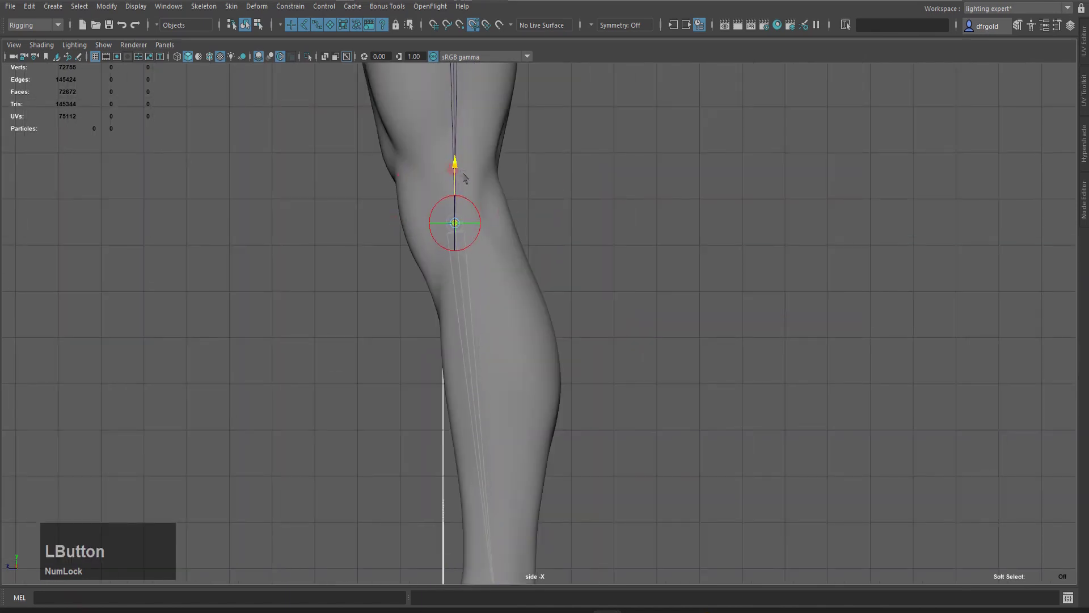
click(486, 247)
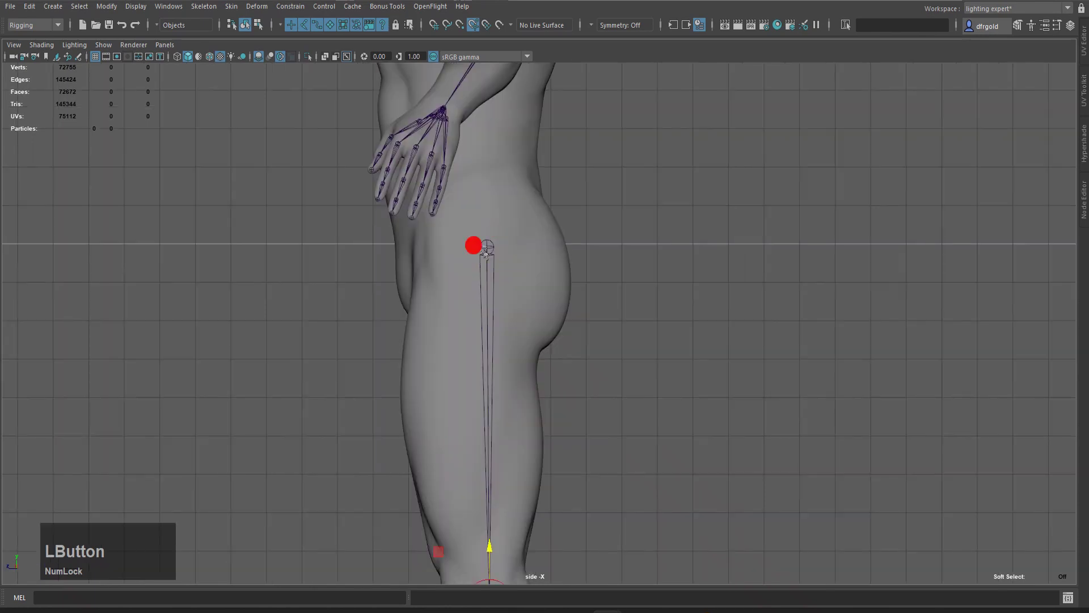
drag(430, 247, 426, 248)
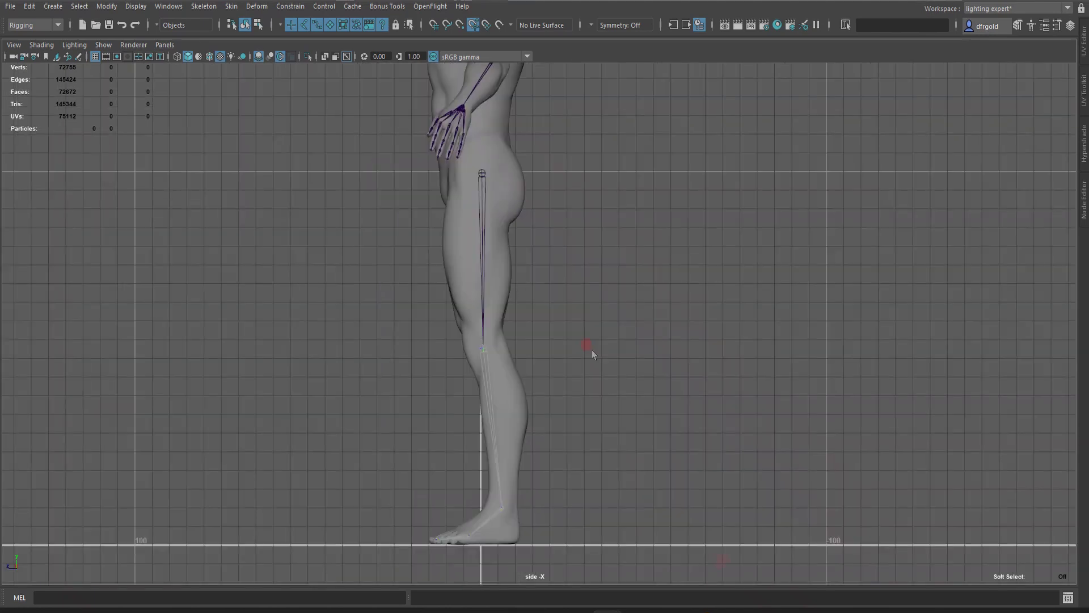
Move the knee joint outward to the middle of the knee in front view, leaving the lower leg joints in place
scroll(592, 355, up, 2)
key(space)
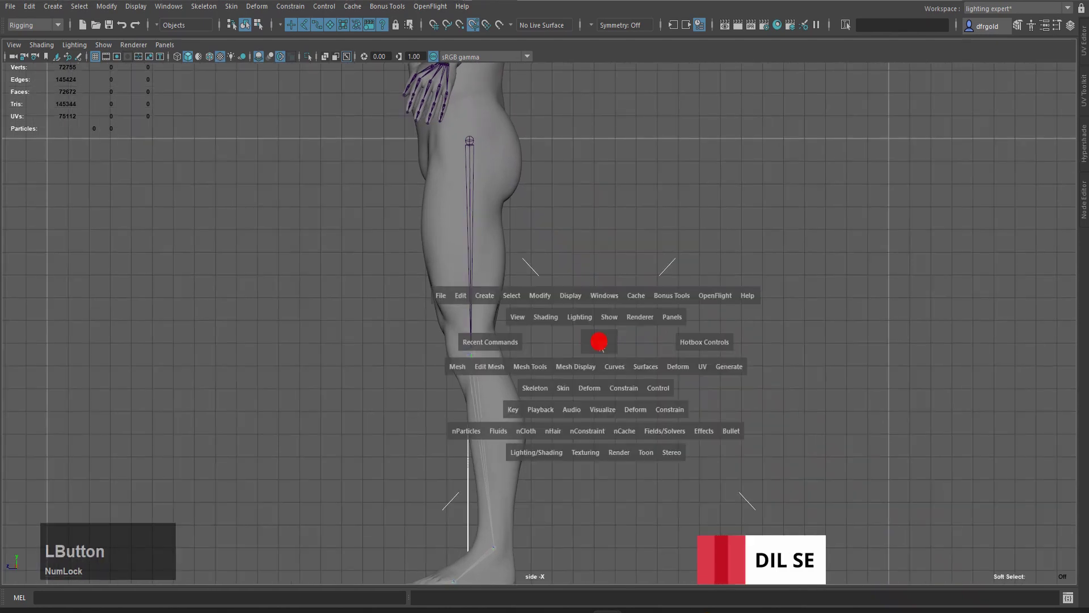
key(space)
scroll(579, 304, down, 3)
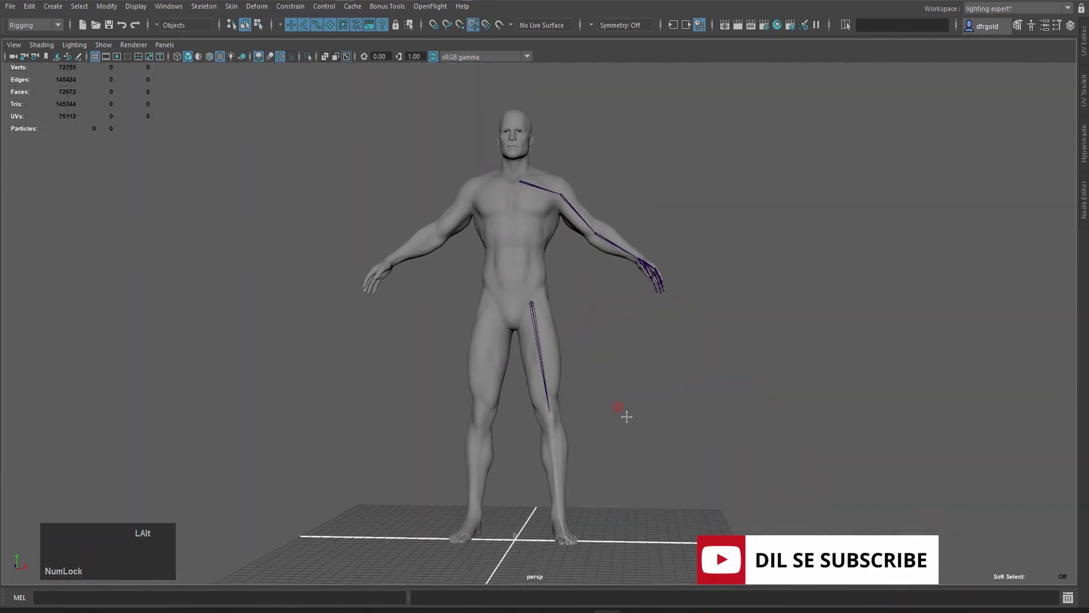
alt+middle_drag(622, 411, 609, 352)
scroll(610, 356, up, 8)
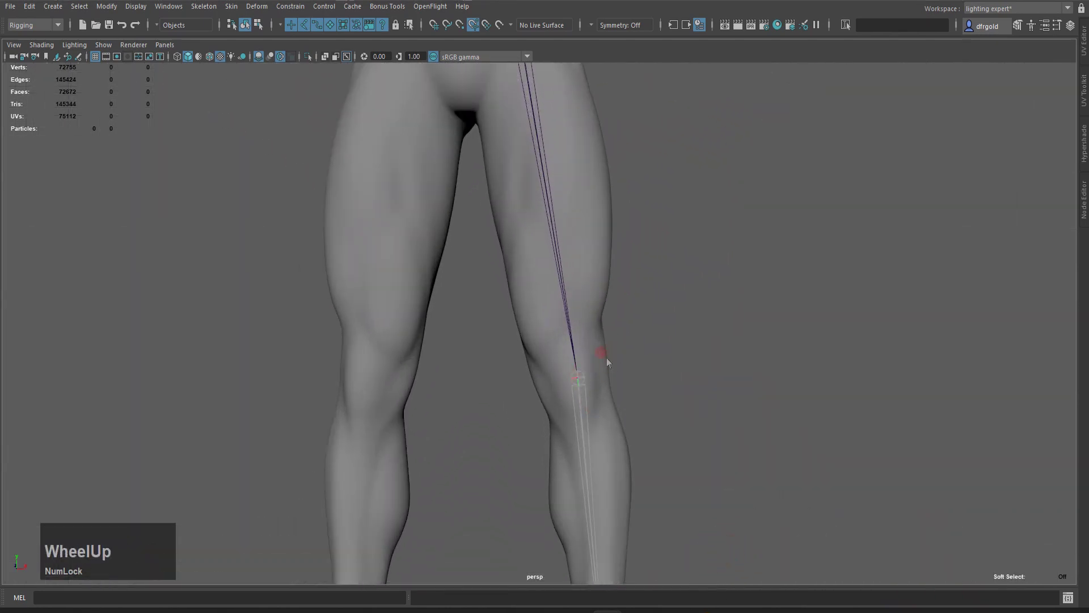
key(space)
drag(713, 261, 711, 294)
scroll(611, 372, up, 4)
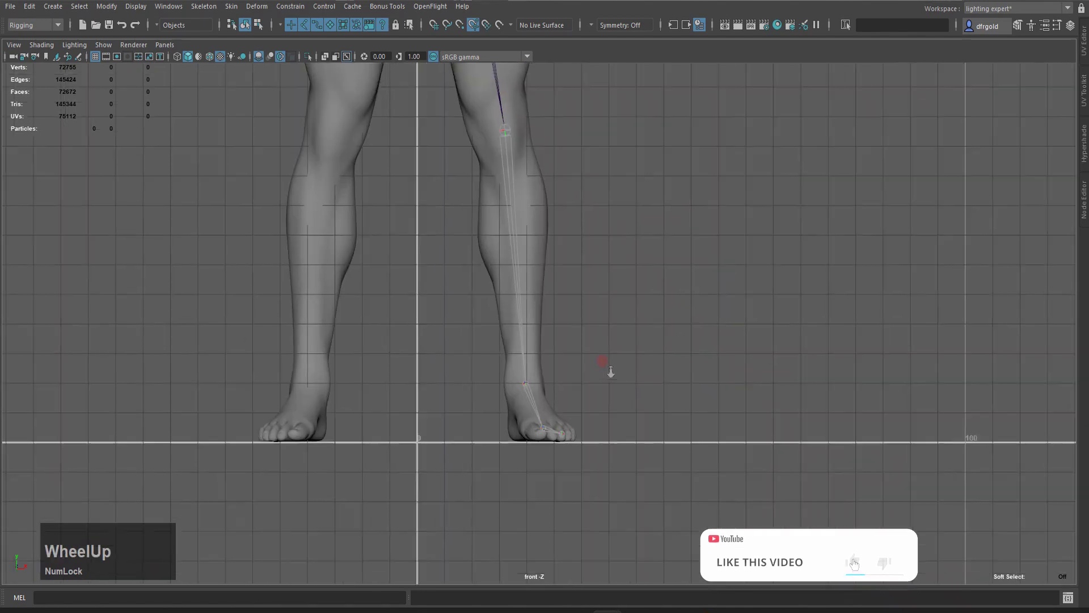
alt+middle_drag(591, 223, 567, 439)
scroll(551, 448, up, 2)
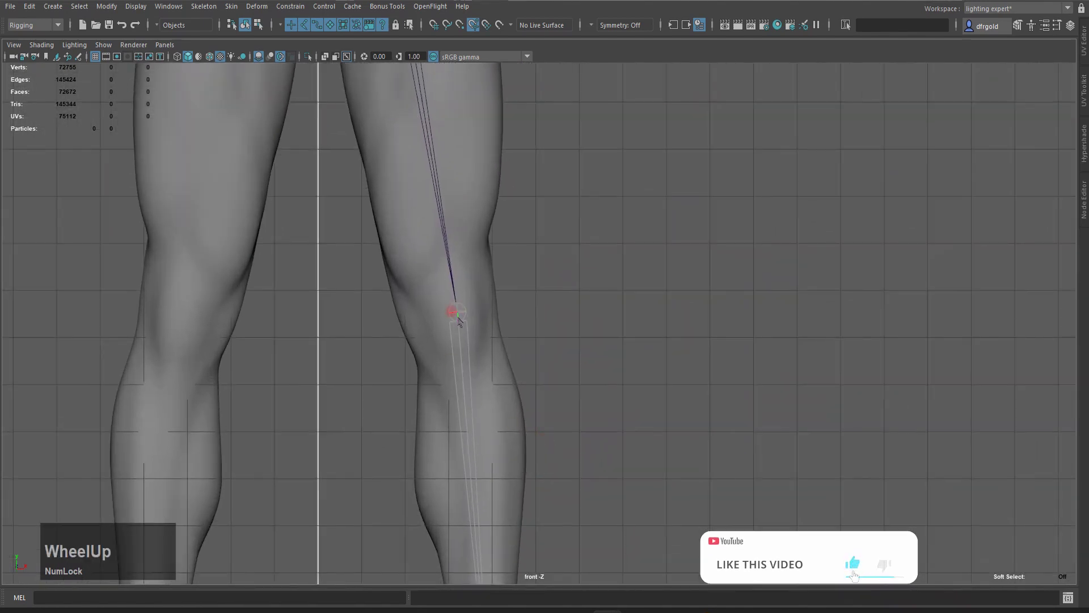
key(w)
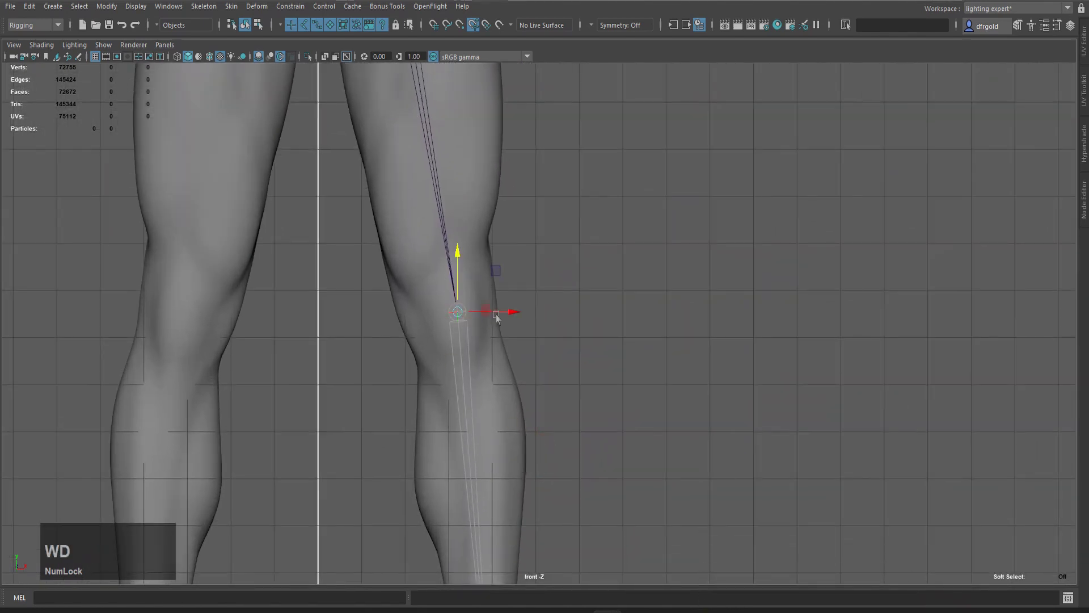
key(d)
drag(512, 312, 535, 316)
scroll(539, 315, down, 3)
Review the leg and arm chains against the whole body from the front, and clear the selection
alt+click(644, 331)
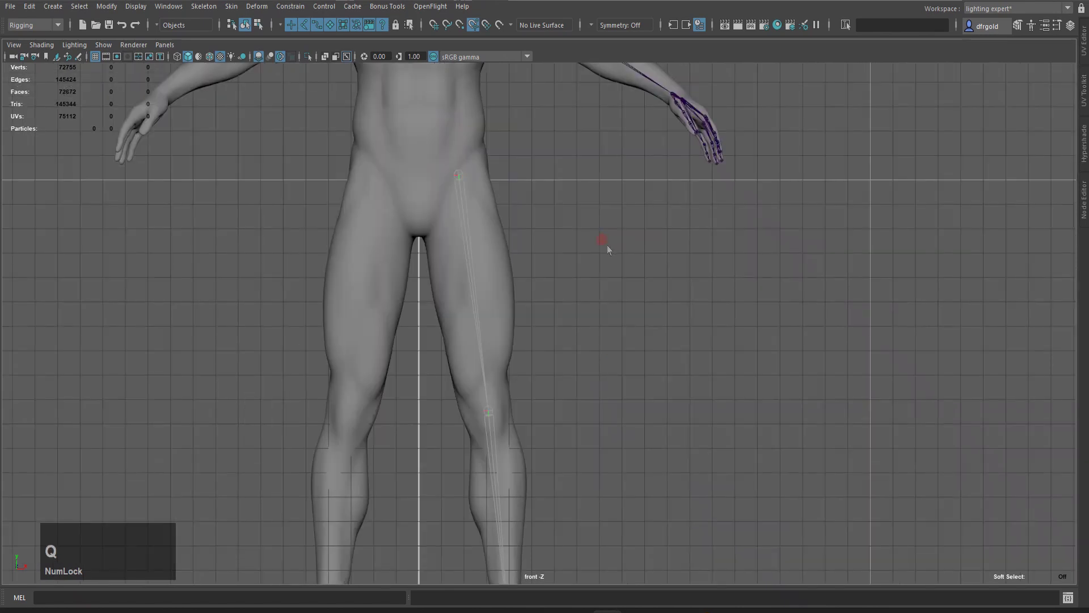
key(space)
click(608, 245)
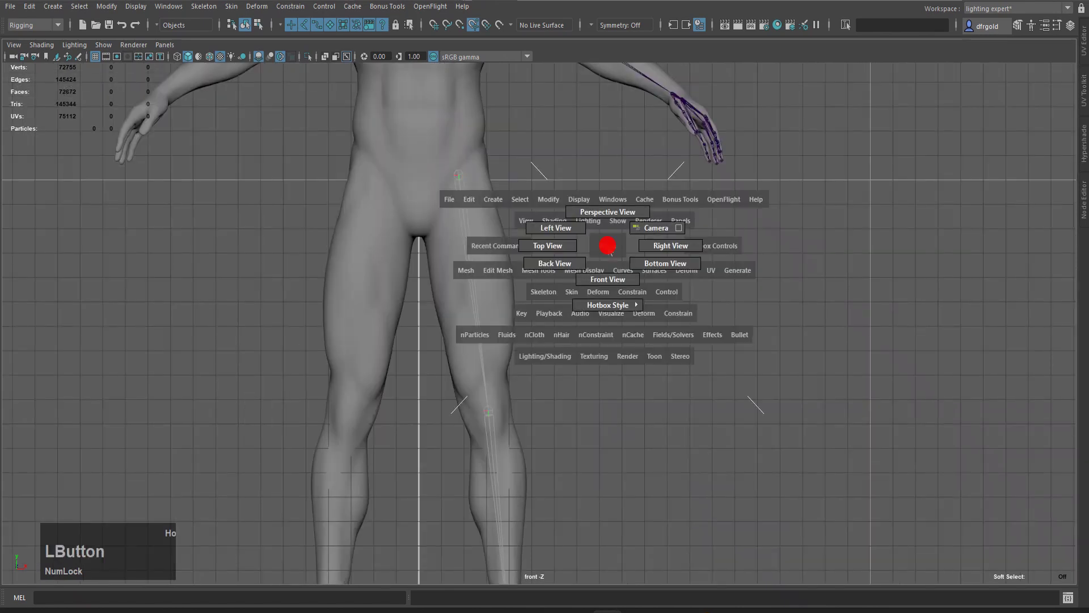
scroll(590, 267, down, 5)
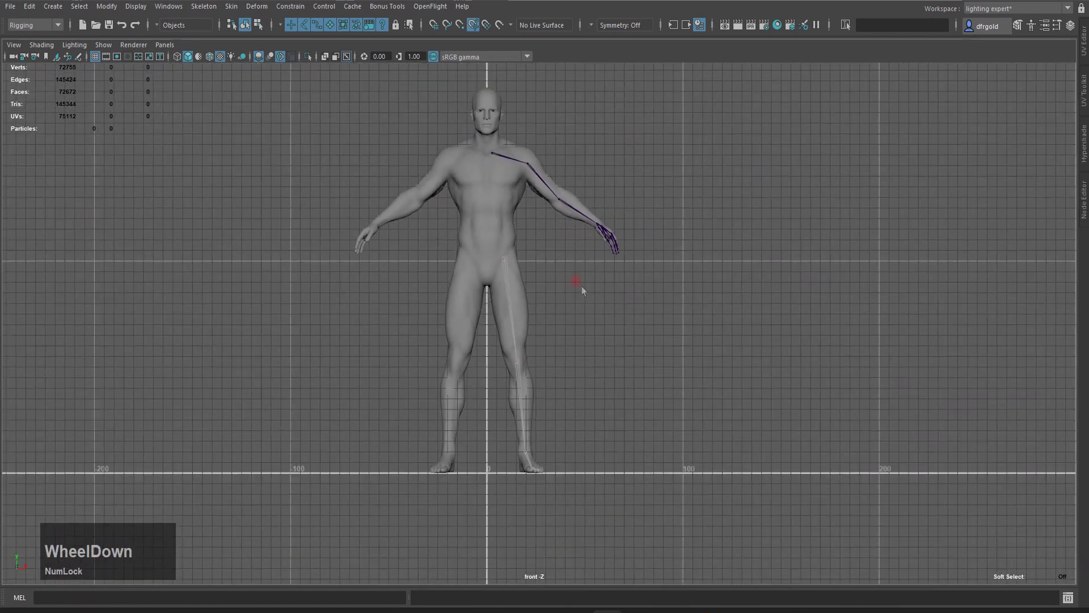
click(471, 197)
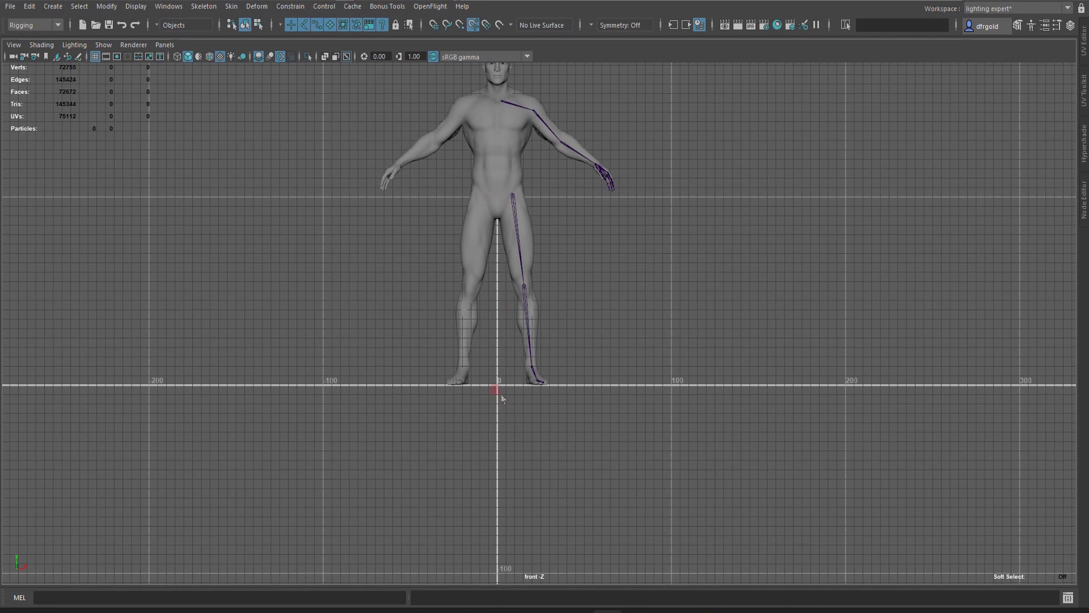
Create a single joint snapped to the grid origin in front view and raise it along the centre line to about 14.9 units
key(j)
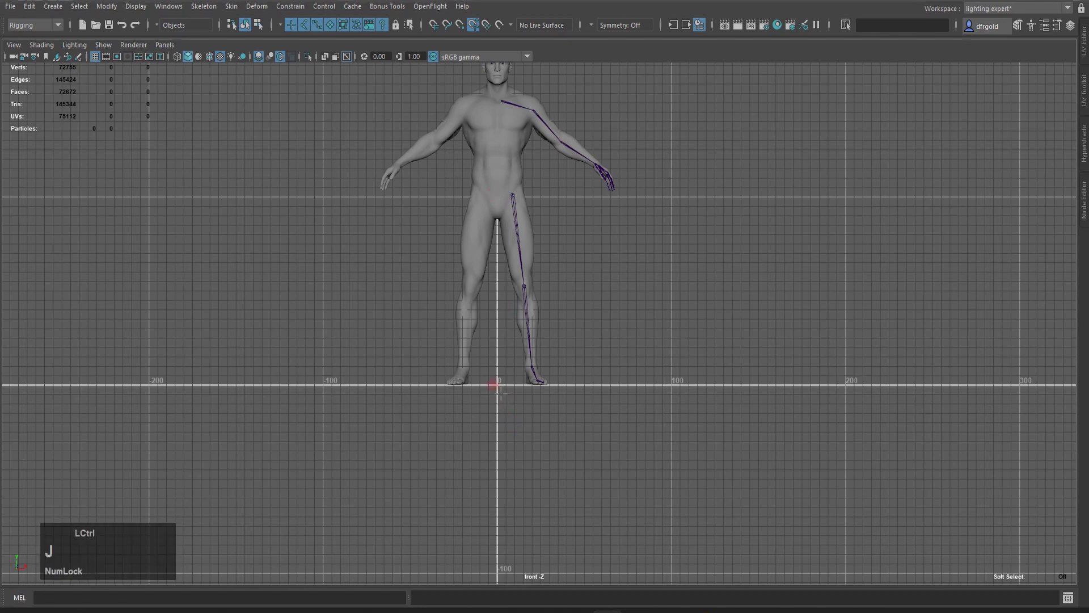
click(993, 101)
scroll(499, 382, up, 5)
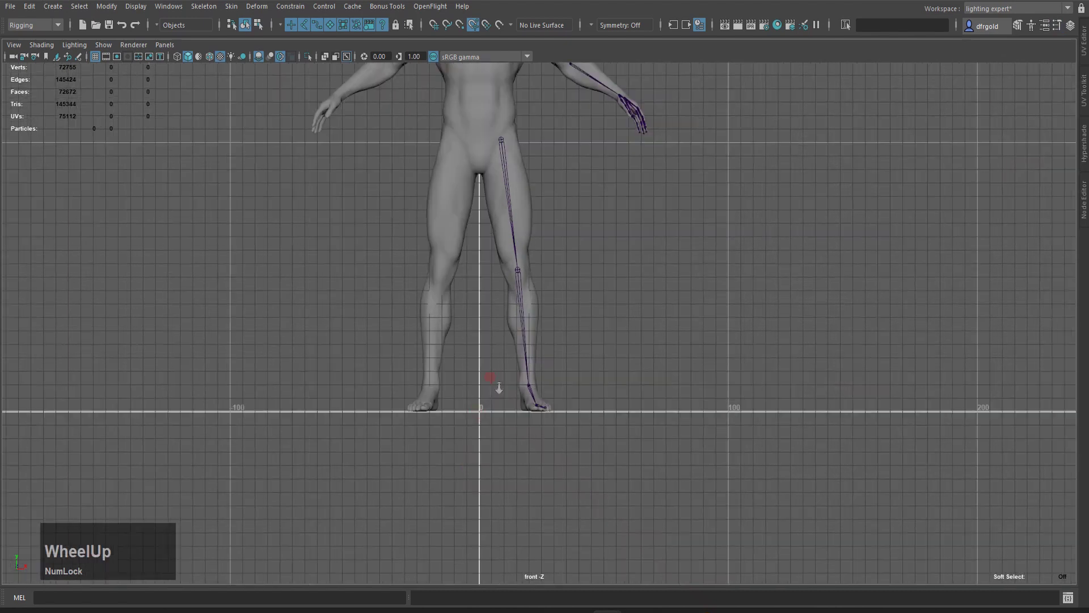
middle_drag(470, 382, 483, 398)
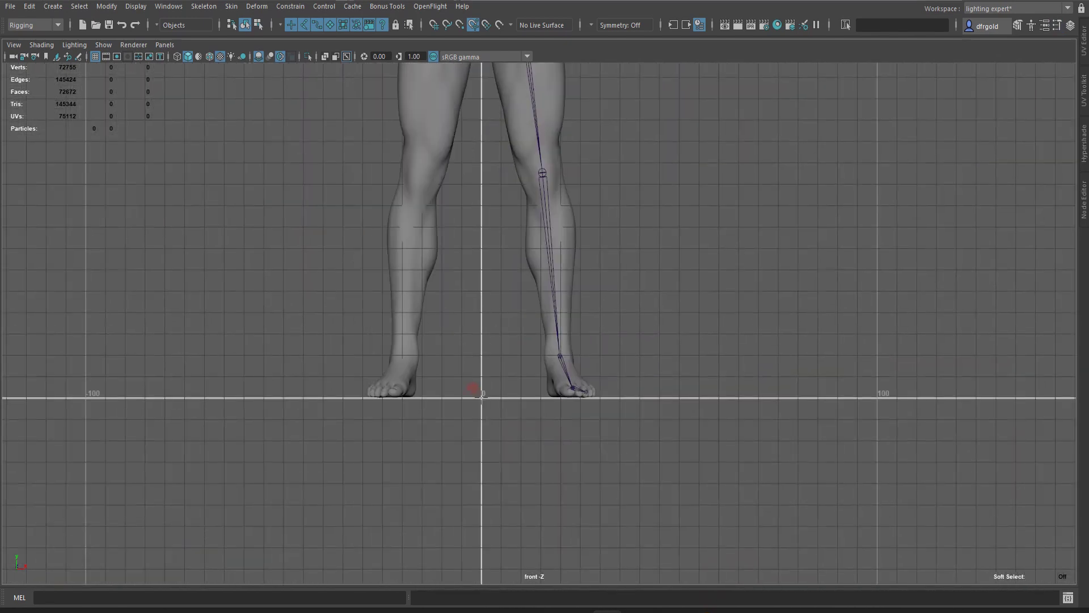
key(x)
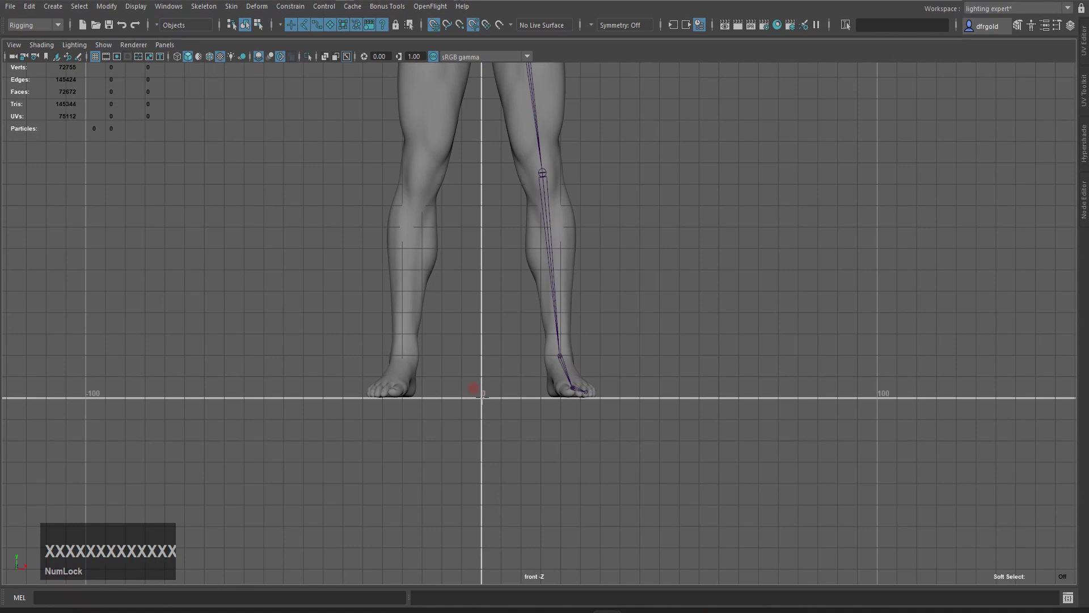
click(482, 396)
click(517, 393)
key(q)
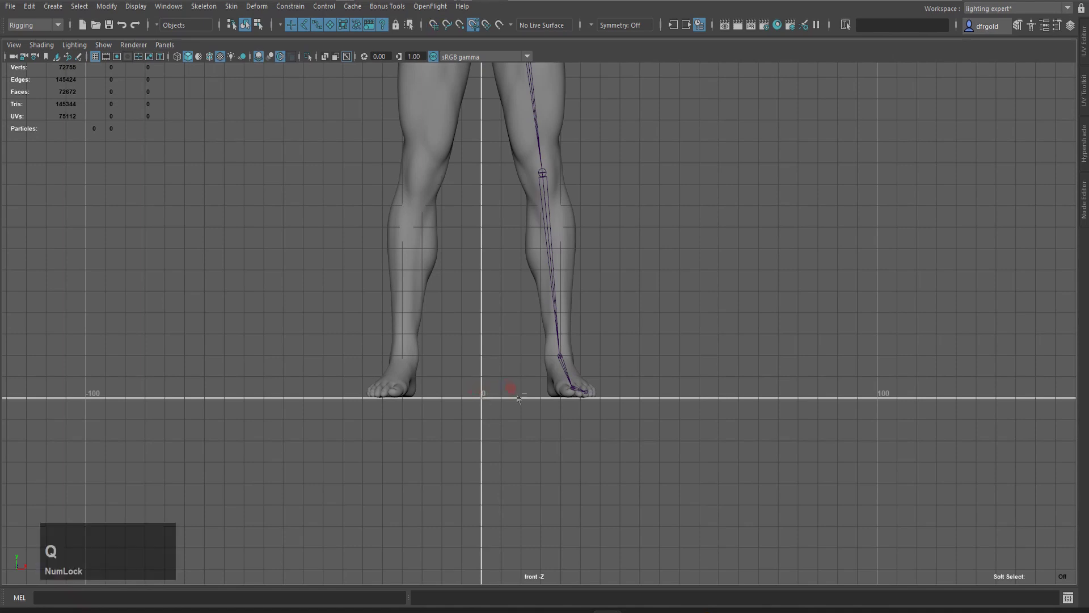
key(w)
drag(481, 339, 592, 326)
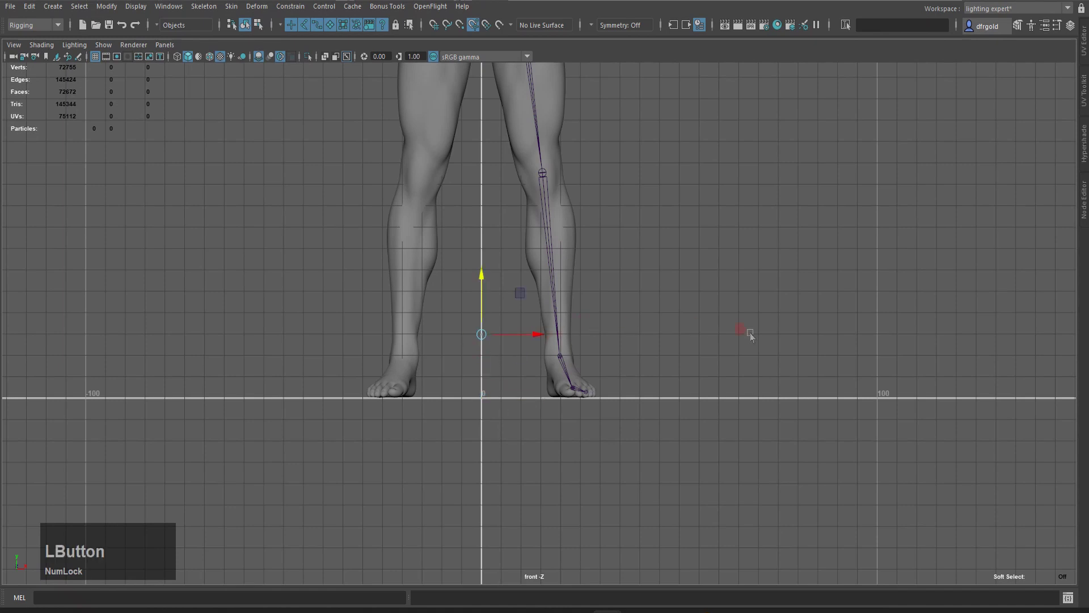
Set the radius of the new centre-line joint to 0.8
key(alt)
key(ctrl+a)
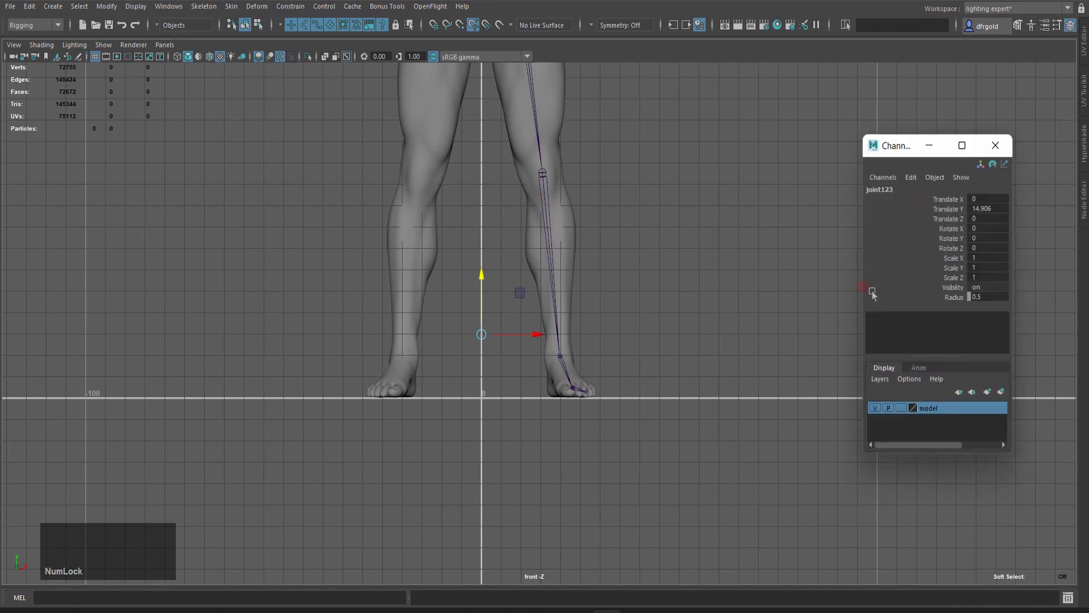
click(988, 297)
text(0.8)
key(KP_Enter)
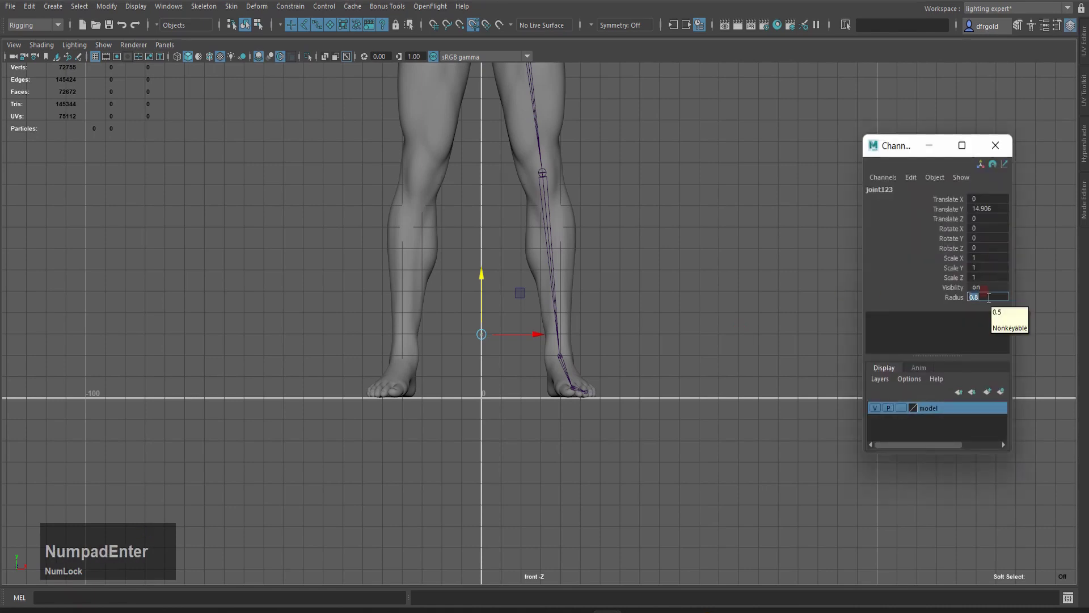
click(995, 146)
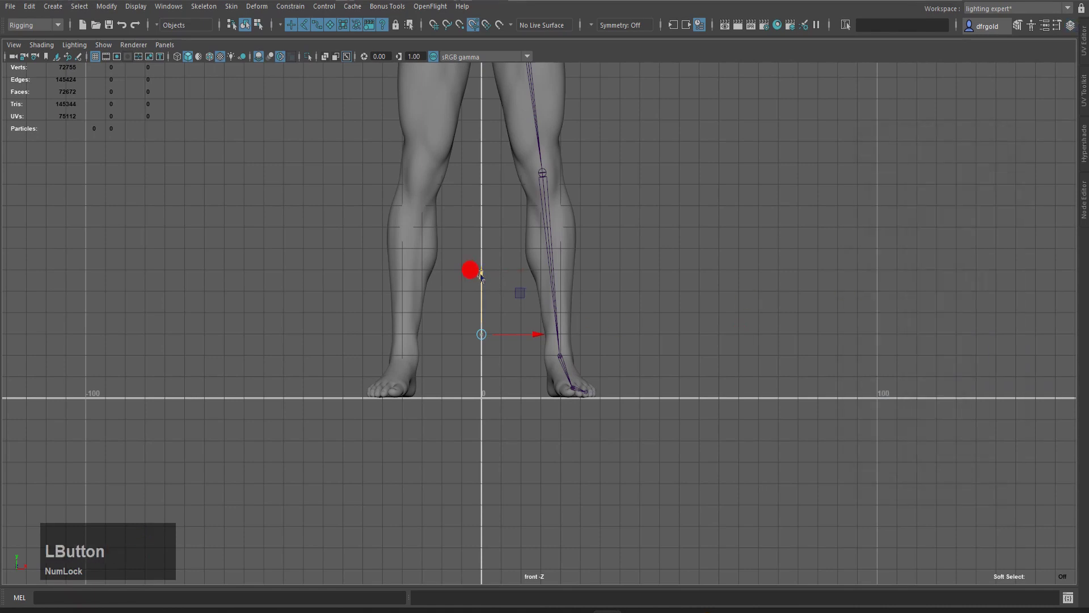
Raise the centre-line joint to the pelvis, slightly above hip joint height, in front view
drag(481, 277, 482, 105)
alt+middle_drag(606, 195, 596, 511)
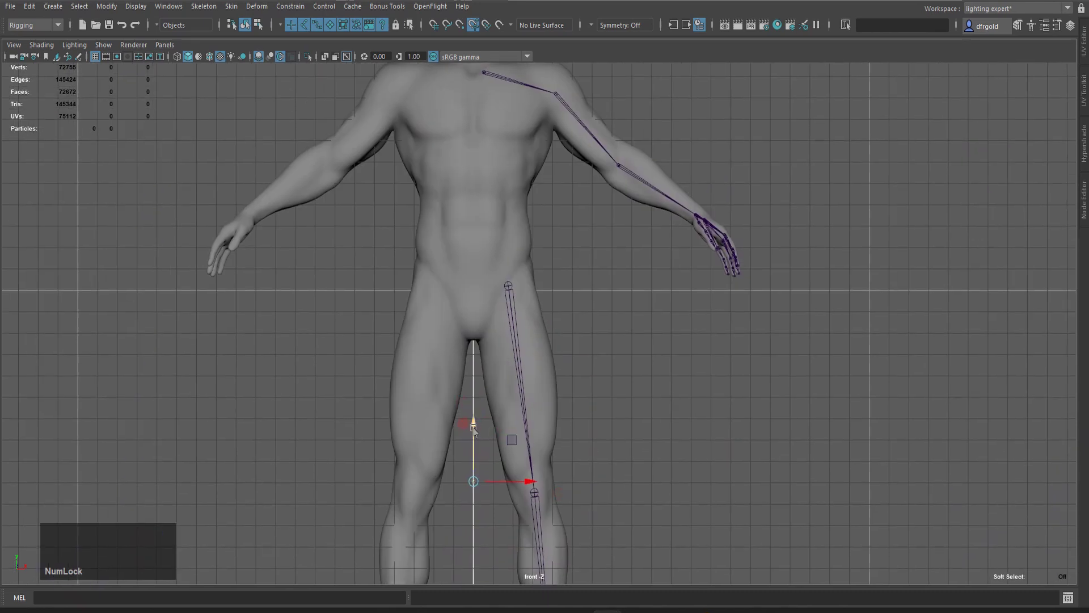
drag(474, 429, 473, 220)
scroll(548, 258, up, 8)
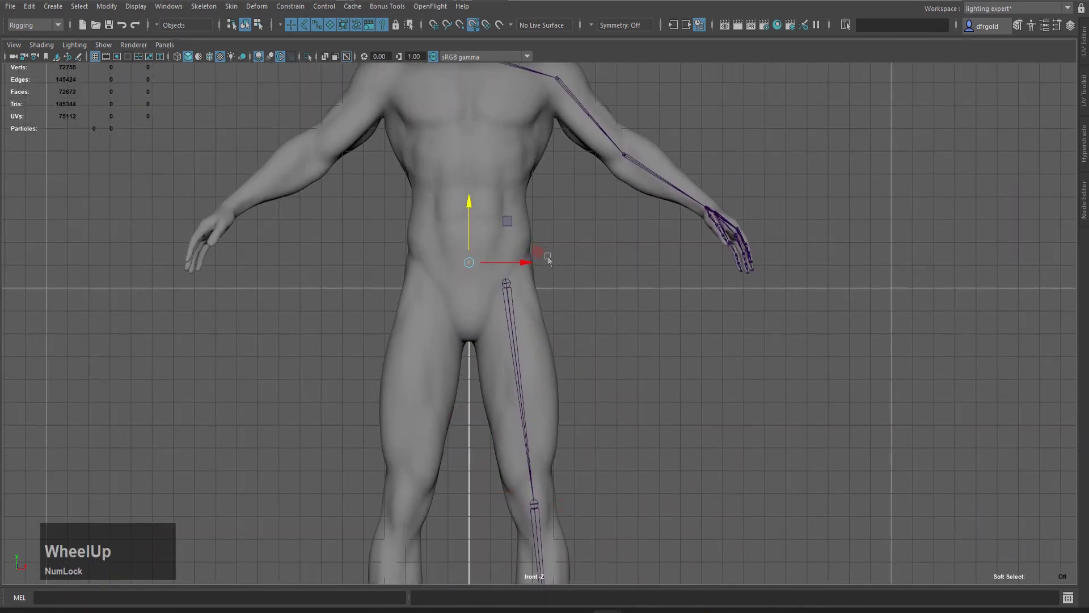
alt+middle_drag(504, 221, 556, 245)
Duplicate the pelvis joint twice up the centre line, placing the copies at the upper abdomen and the lower chest
key(ctrl)
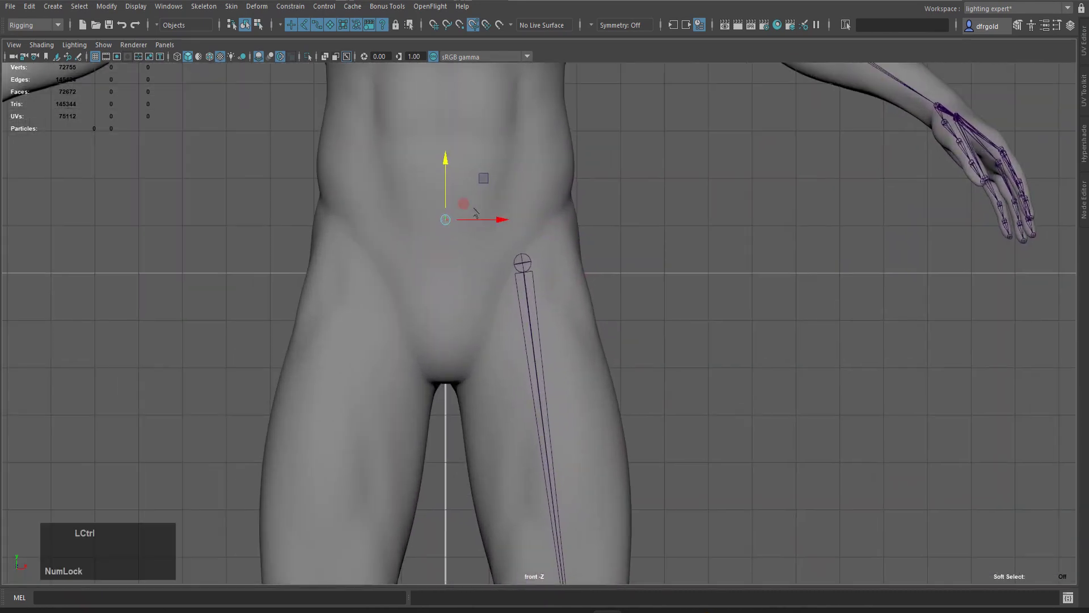
key(ctrl+d)
drag(432, 277, 432, 169)
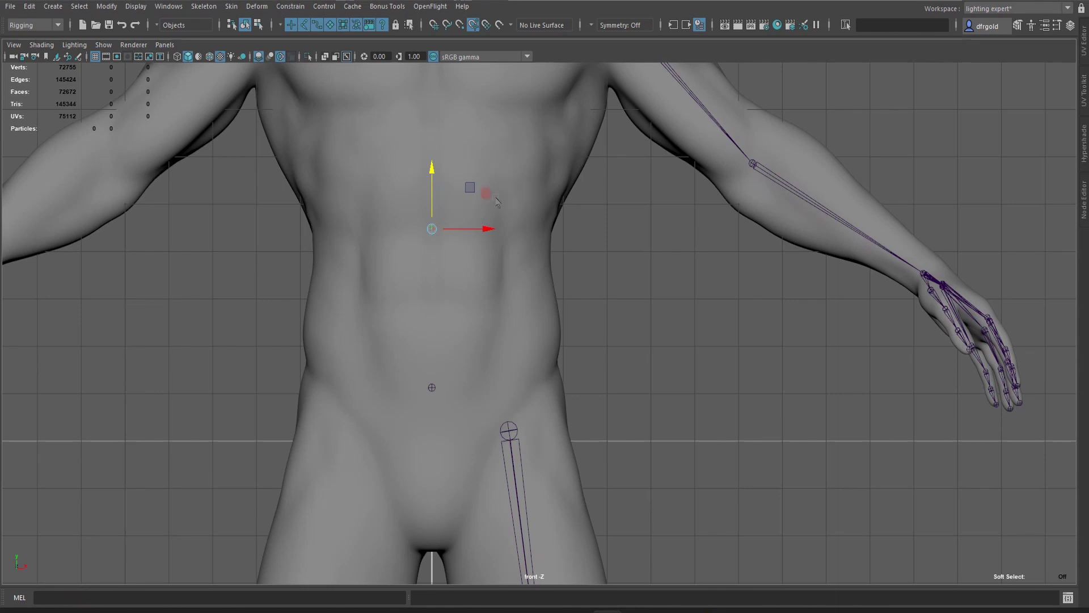
scroll(448, 162, down, 3)
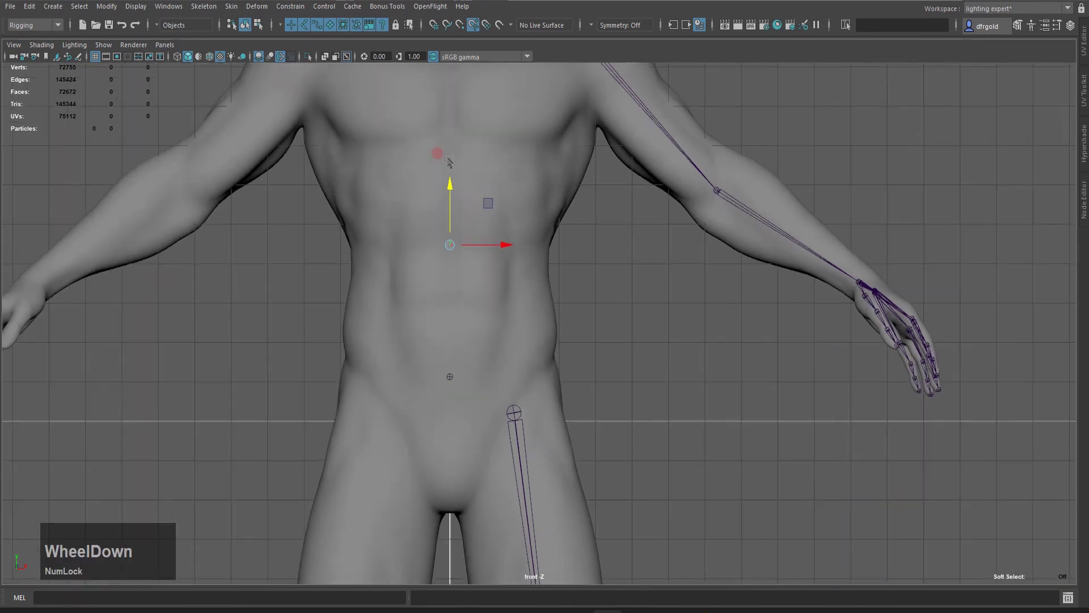
scroll(465, 210, up, 2)
click(464, 199)
key(d)
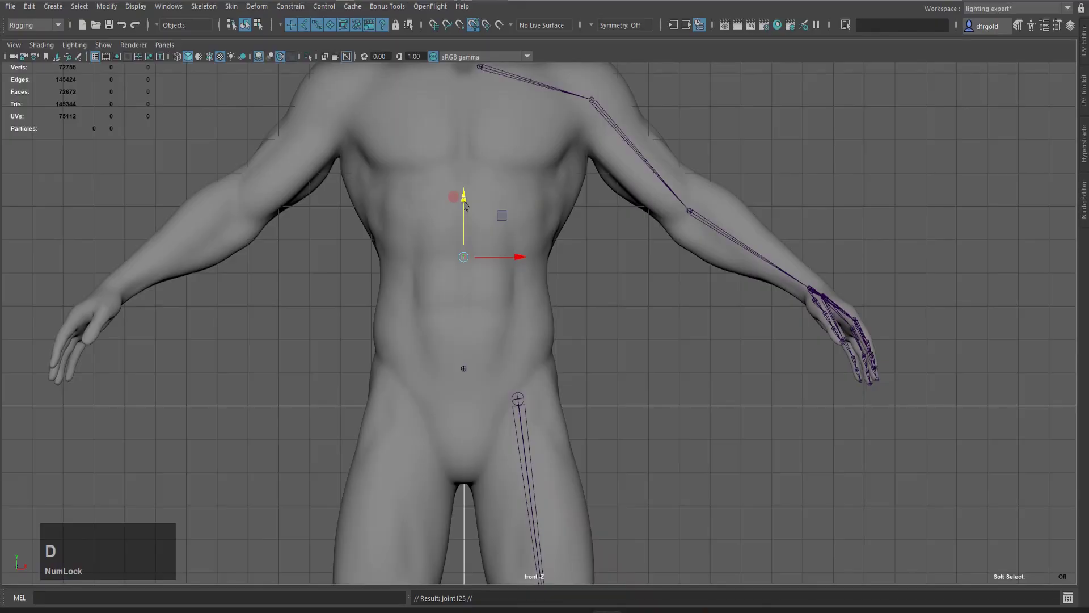
drag(463, 176, 463, 100)
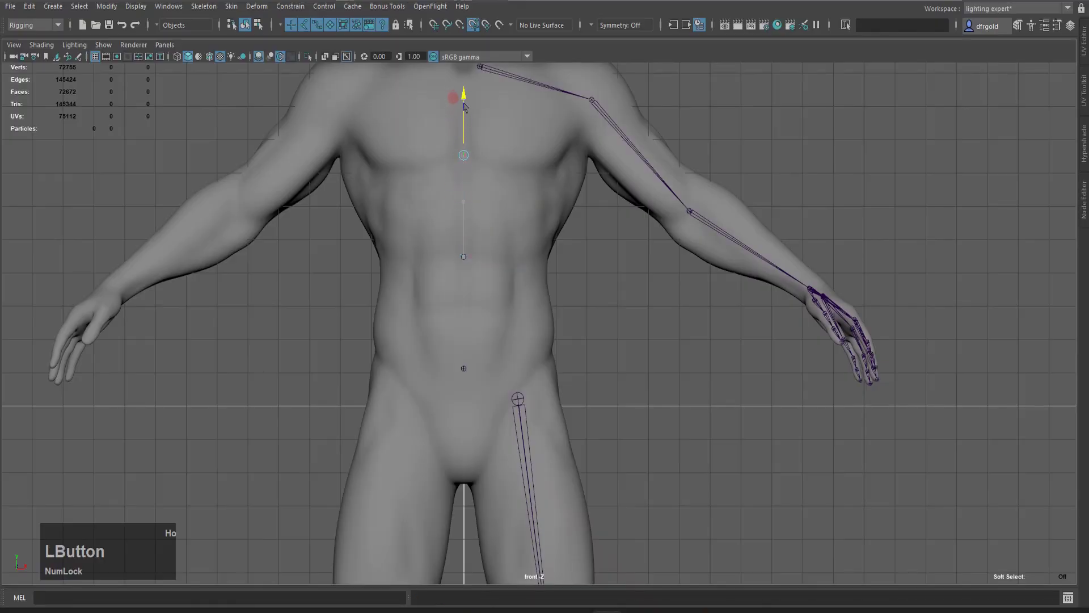
Nudge the pelvis joint slightly upward along the centre line and clear the selection
click(464, 369)
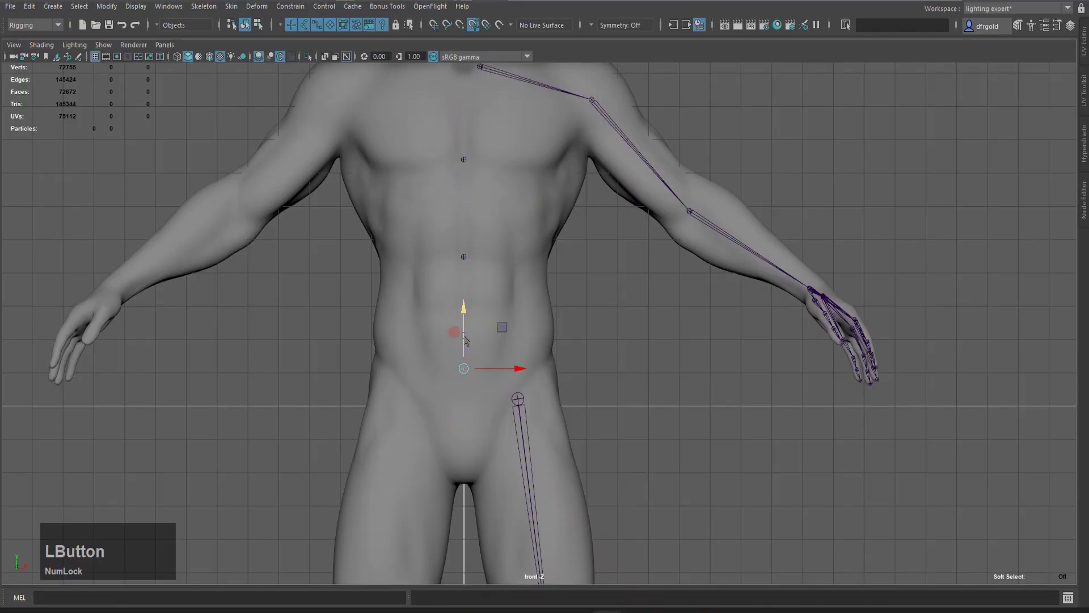
drag(464, 316, 463, 310)
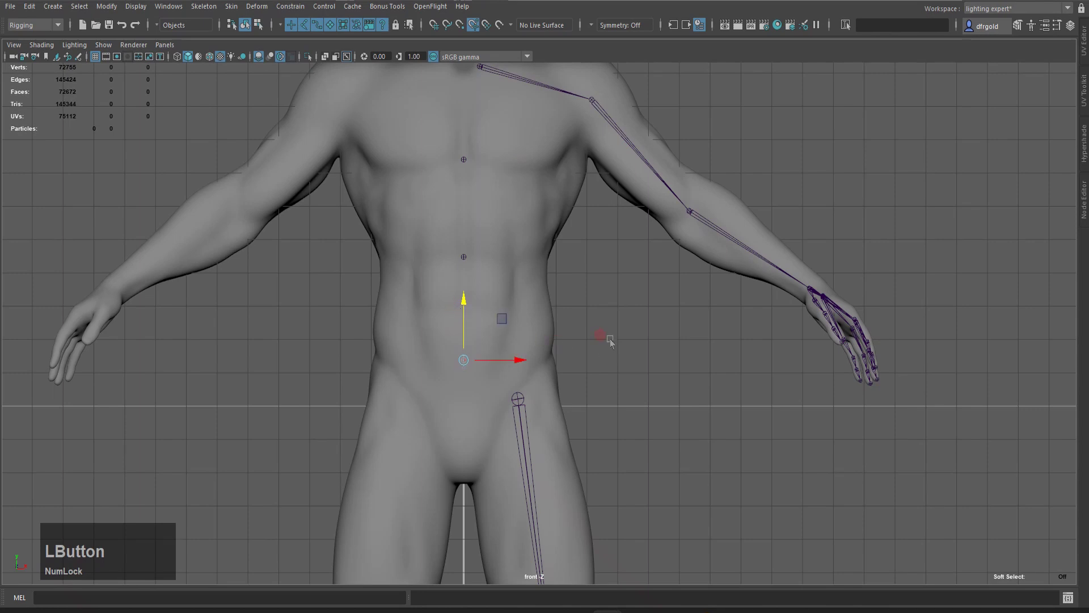
drag(590, 316, 600, 340)
Duplicate the chest joint up to collarbone height, and duplicate that copy up into the lower neck on the centre line
drag(454, 148, 474, 166)
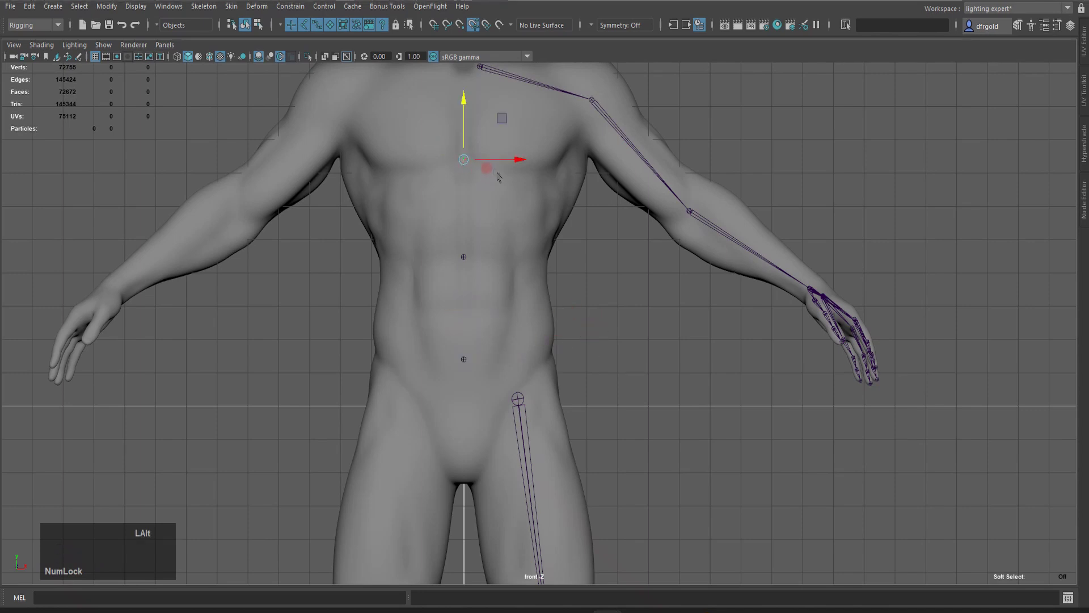
alt+middle_drag(497, 171, 487, 309)
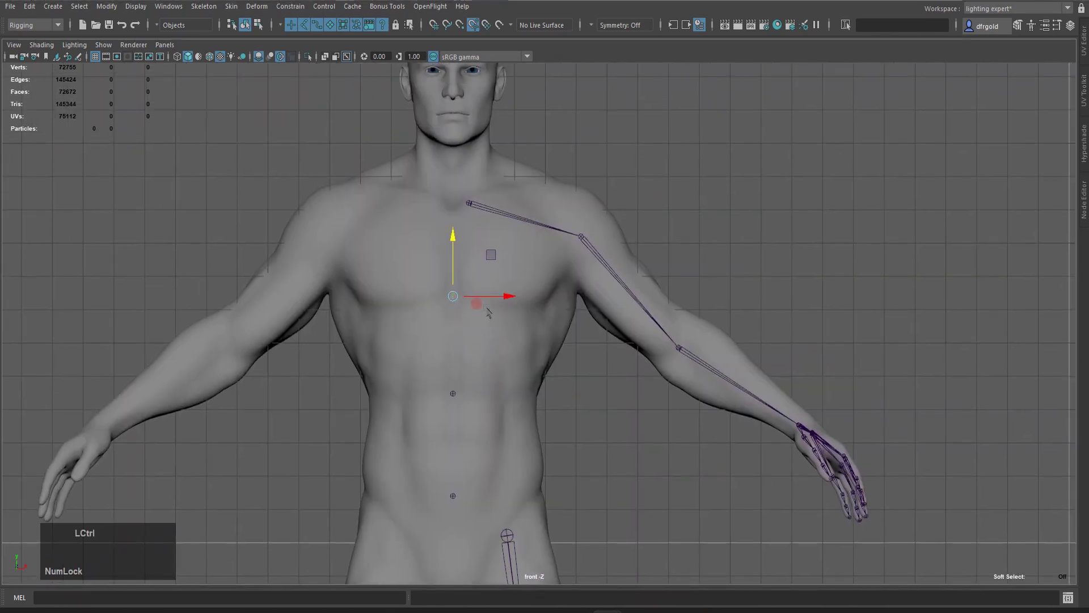
drag(453, 235, 451, 149)
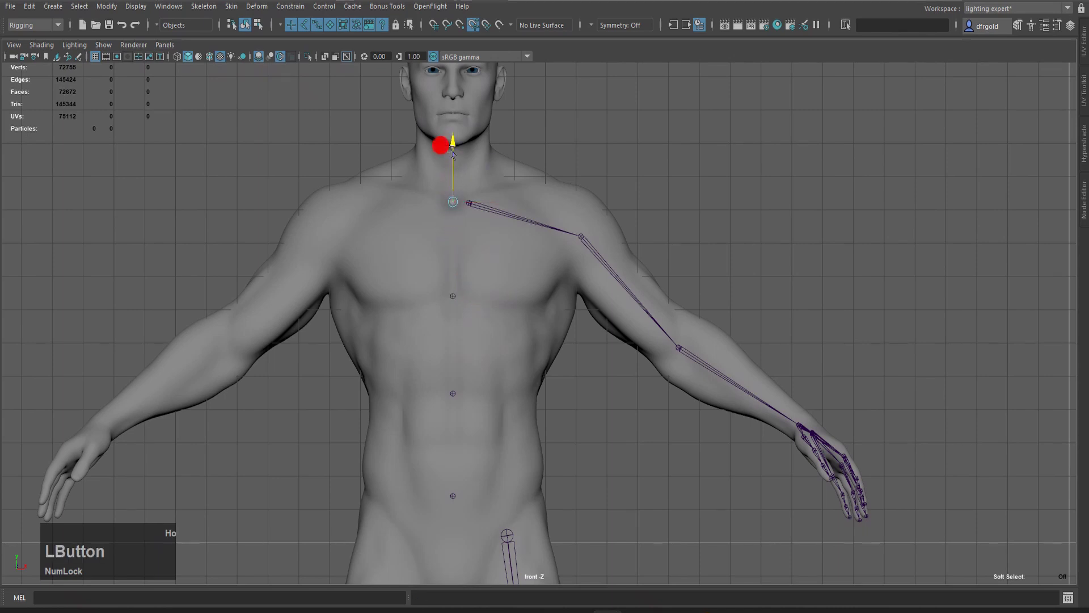
alt+middle_drag(507, 192, 503, 243)
scroll(504, 243, up, 2)
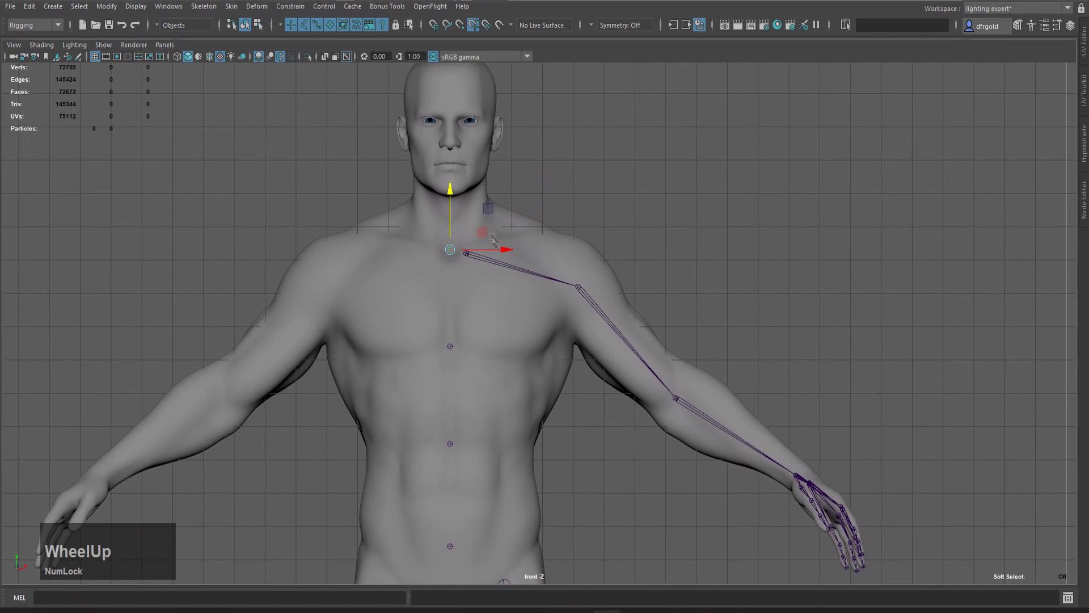
key(ctrl+d)
drag(438, 181, 438, 148)
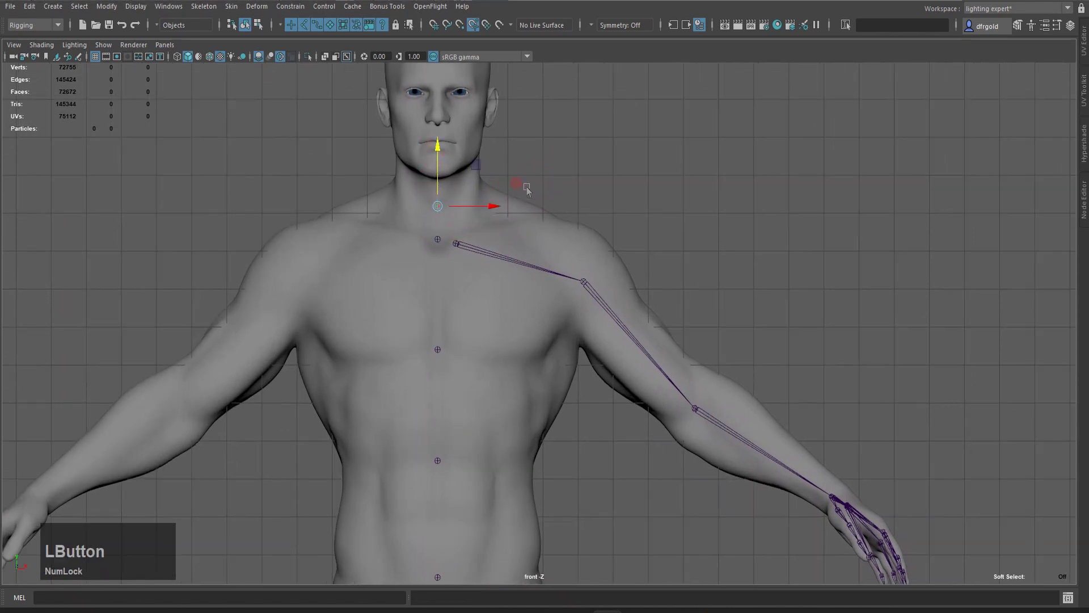
Shift the neck joint backward into the middle of the neck in side view
key(space)
drag(528, 187, 573, 188)
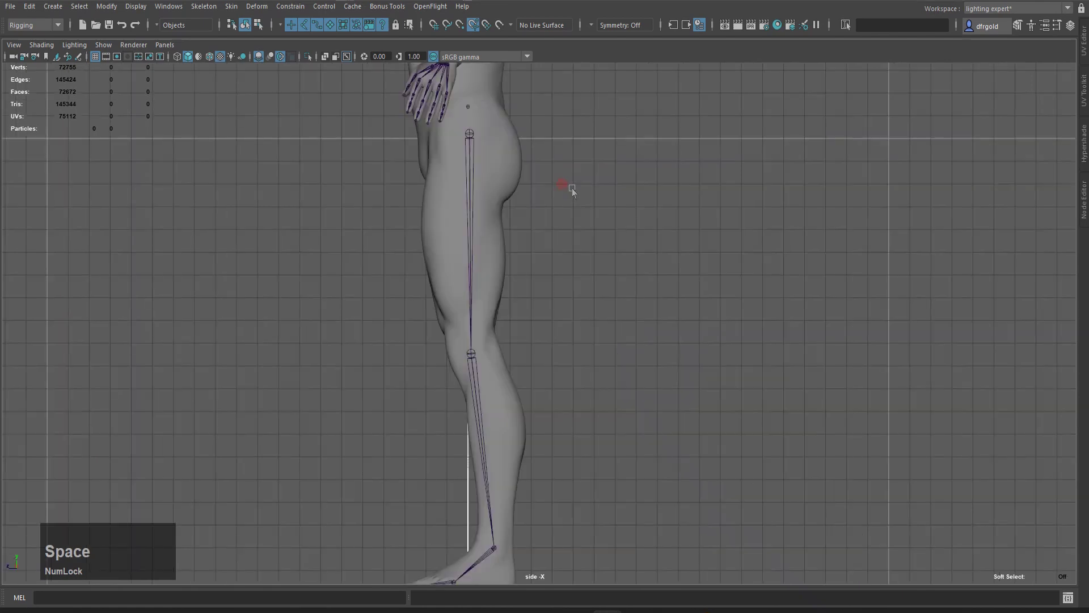
alt+middle_drag(552, 218, 531, 472)
scroll(531, 474, up, 1)
scroll(531, 472, up, 4)
drag(431, 298, 431, 294)
drag(374, 353, 388, 354)
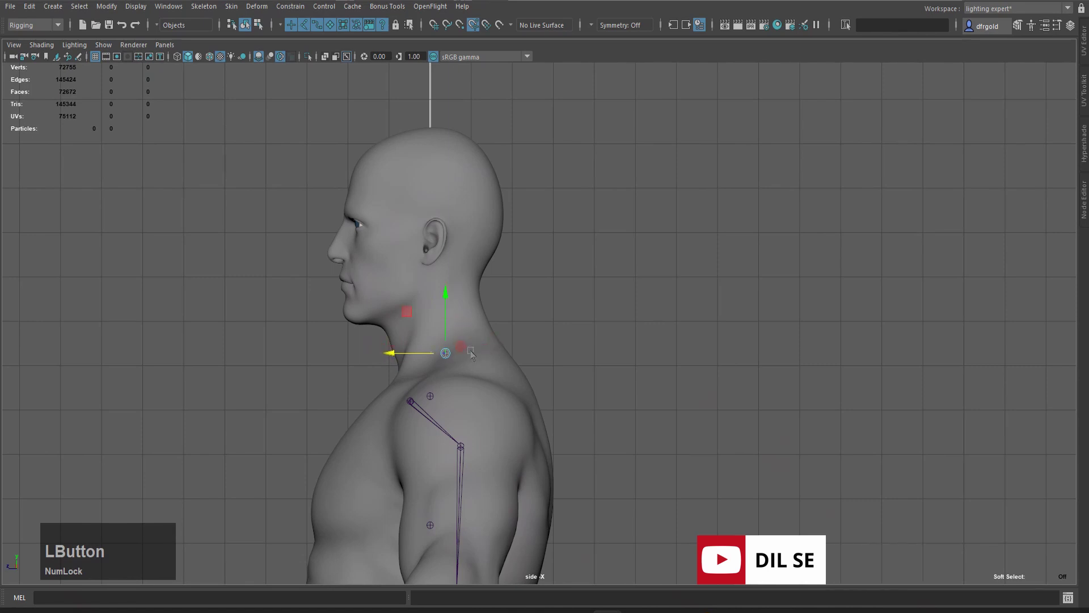
Duplicate the neck joint up to the base of the skull at earlobe height and move it slightly forward
drag(394, 353, 442, 206)
drag(396, 259, 387, 258)
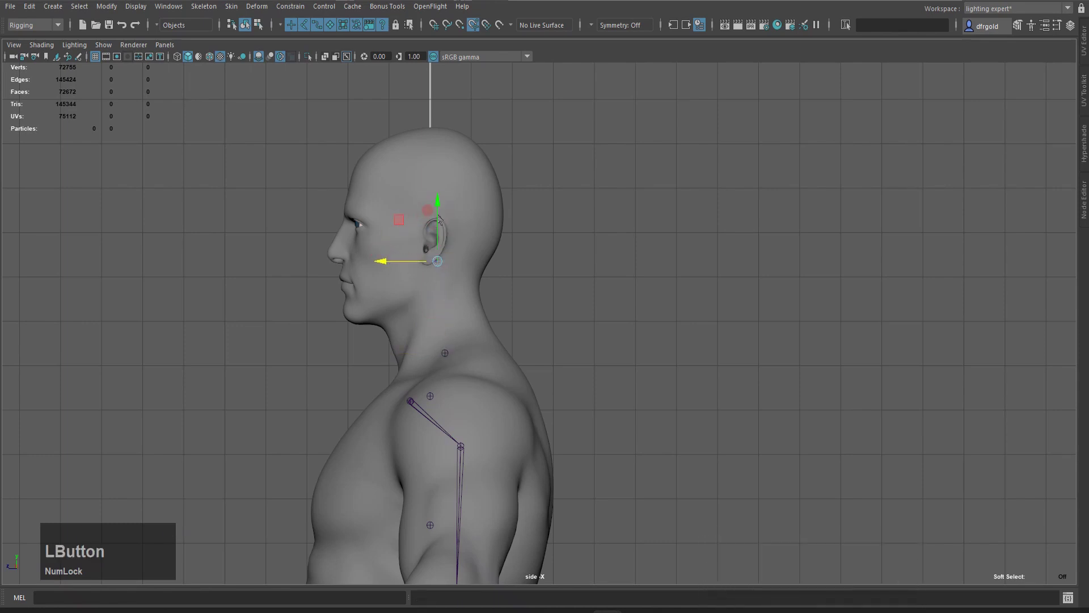
drag(438, 206, 439, 208)
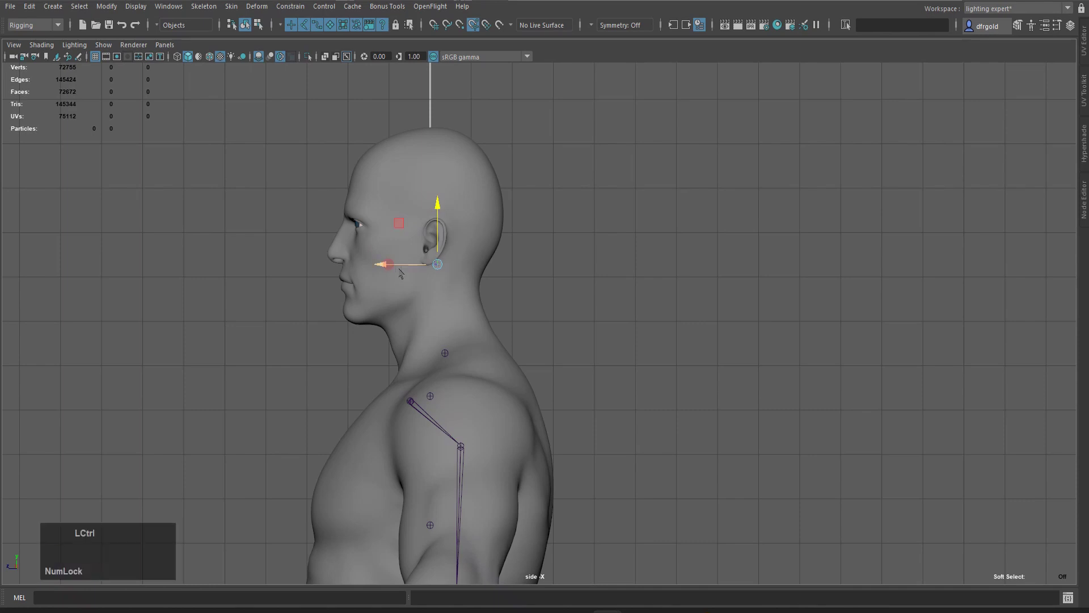
Duplicate the head joint forward to the jaw hinge, and duplicate that jaw joint to the tip of the chin
drag(386, 264, 375, 267)
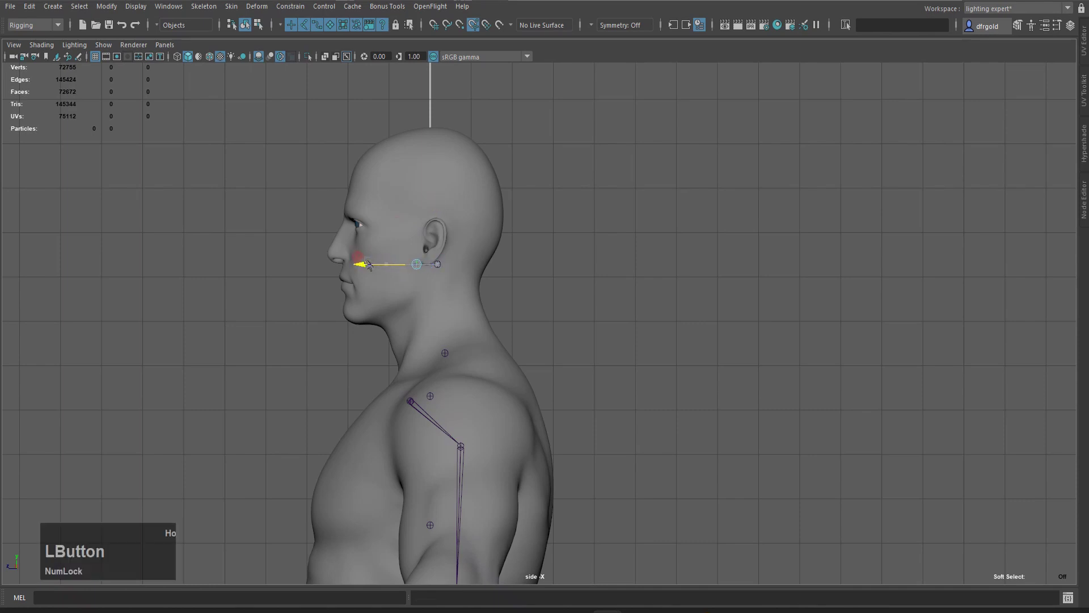
scroll(362, 264, up, 2)
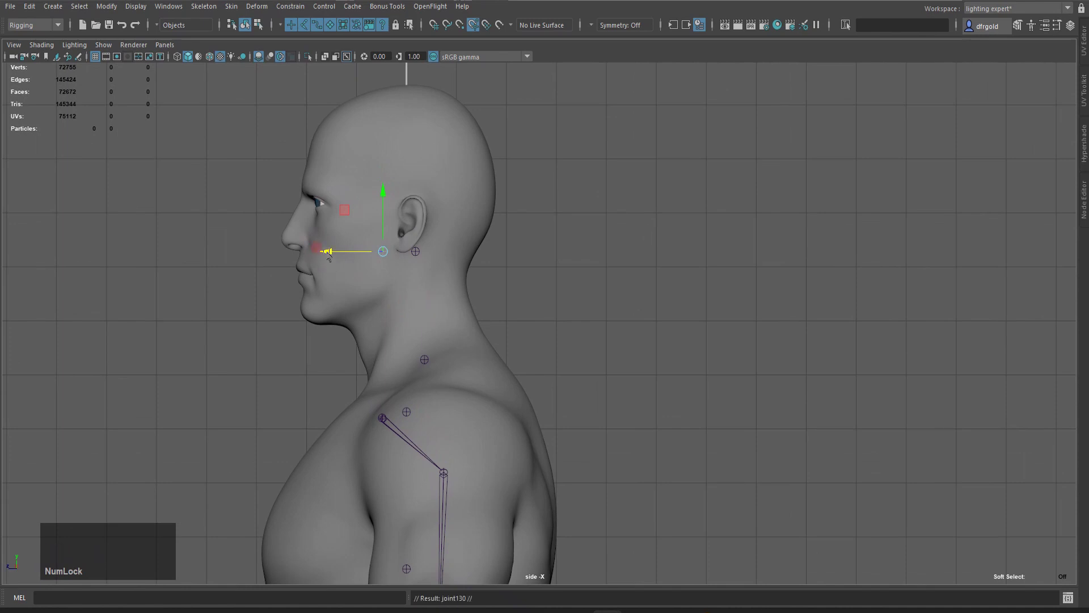
drag(327, 254, 239, 253)
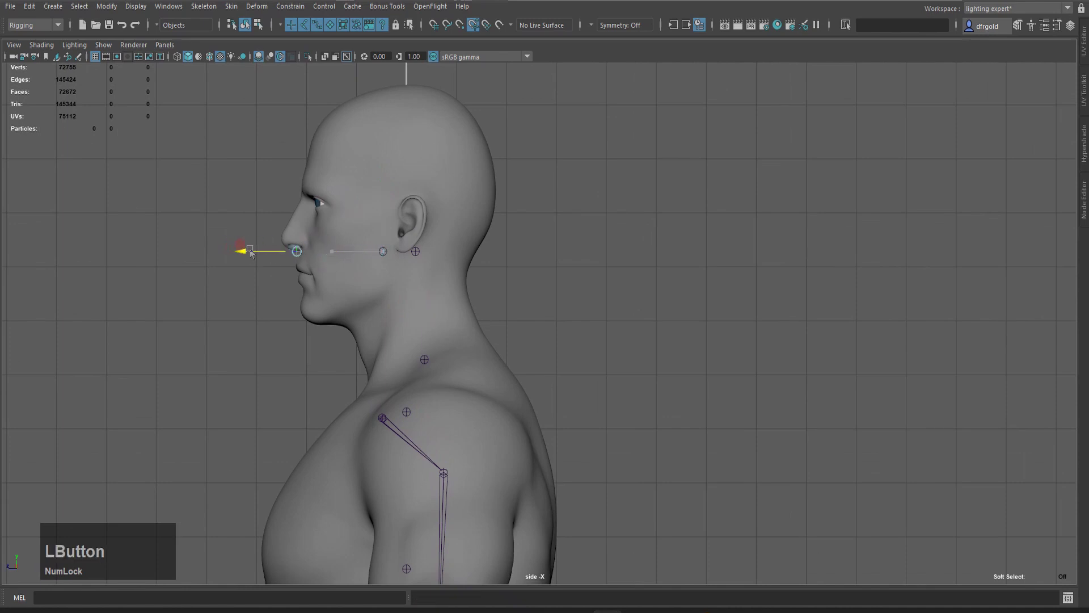
drag(296, 190, 296, 261)
drag(233, 321, 303, 319)
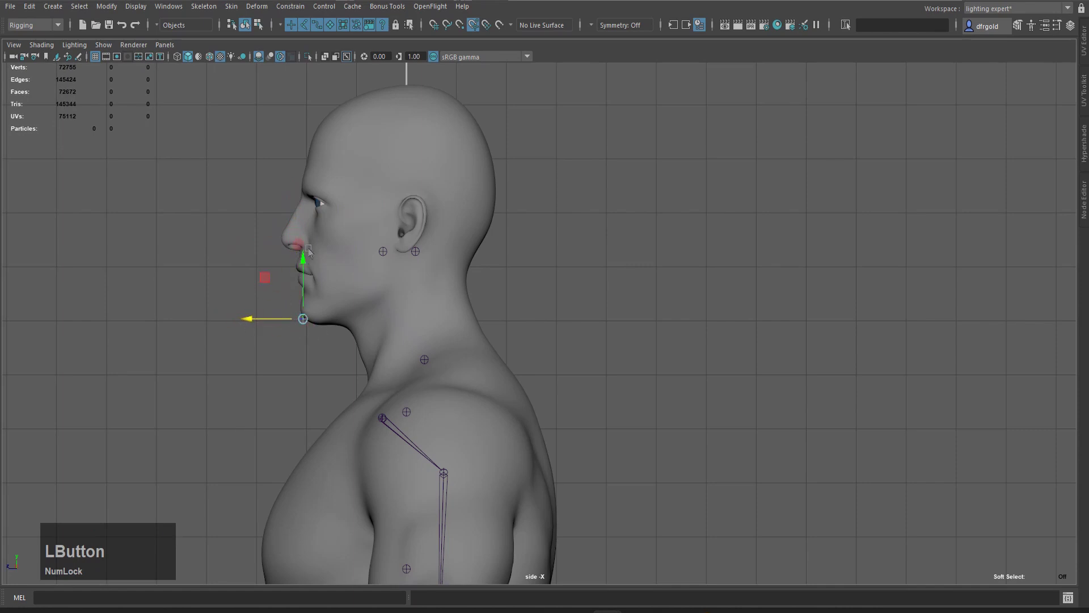
Duplicate the chin joint up to eye height and move it back to the eyeball in side view
key(ctrl)
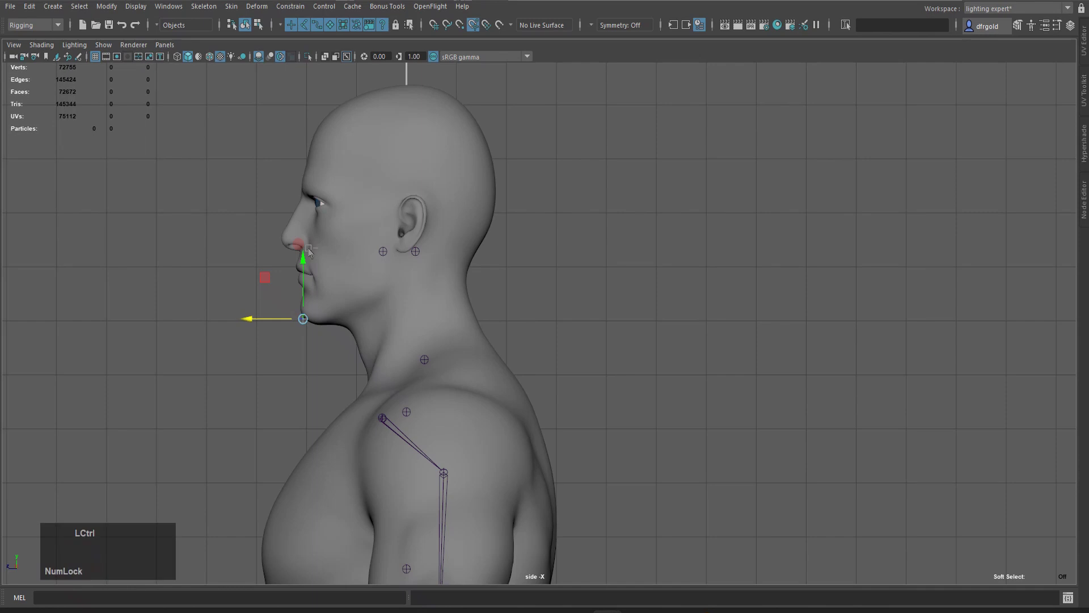
key(ctrl+d)
drag(303, 260, 300, 147)
drag(251, 202, 274, 205)
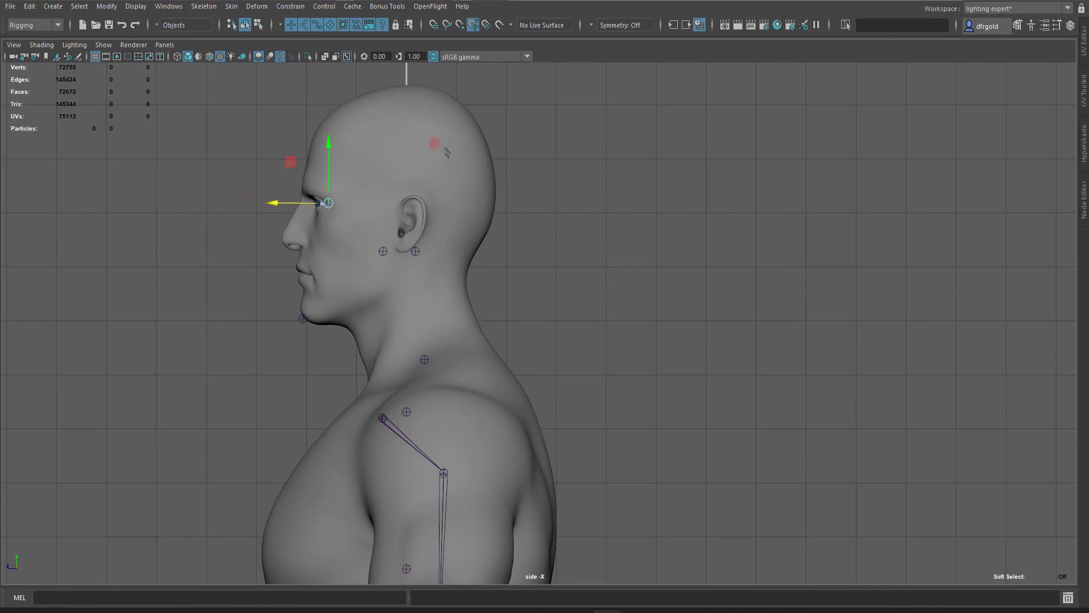
Hide the body mesh so the eyeball and the head joints are exposed in side view
drag(431, 116, 492, 146)
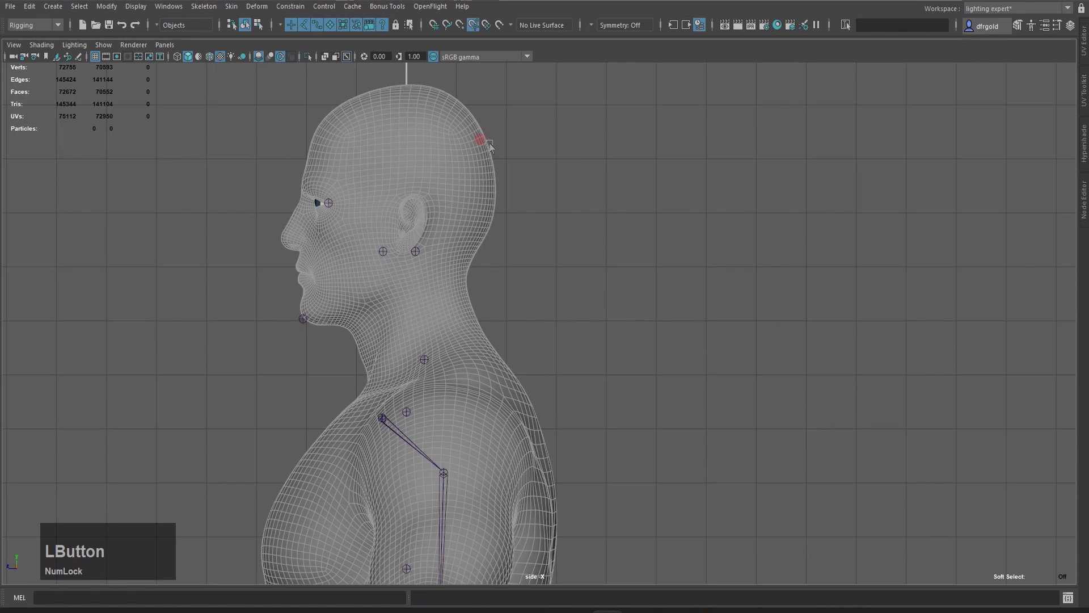
key(h)
scroll(397, 190, up, 2)
alt+middle_drag(384, 187, 414, 236)
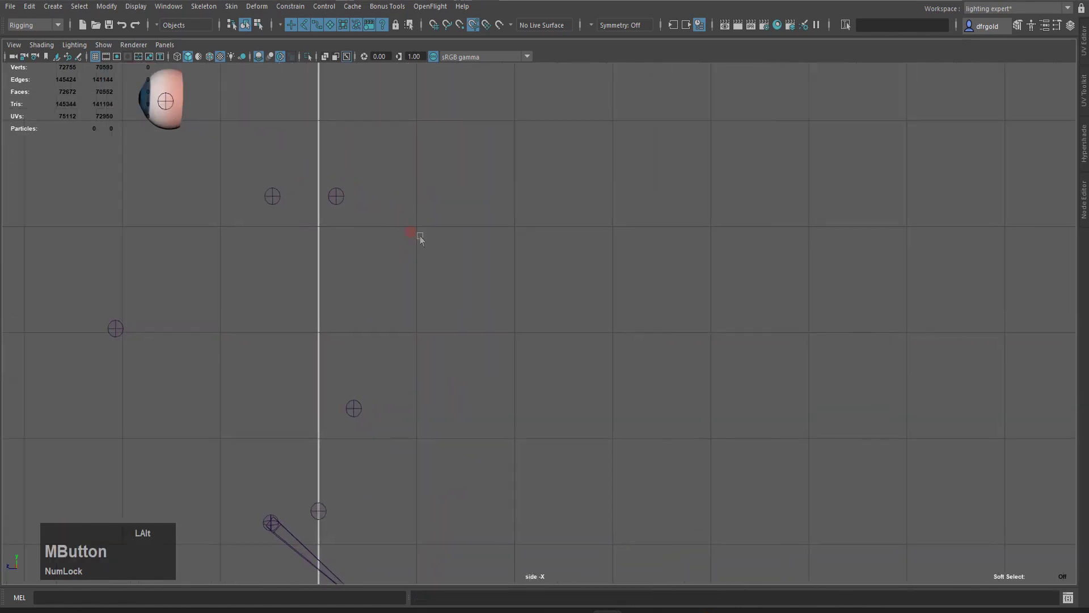
Display wireframe over the shading and centre the eye joint inside the eyeball in side view
scroll(557, 396, up, 4)
key(alt)
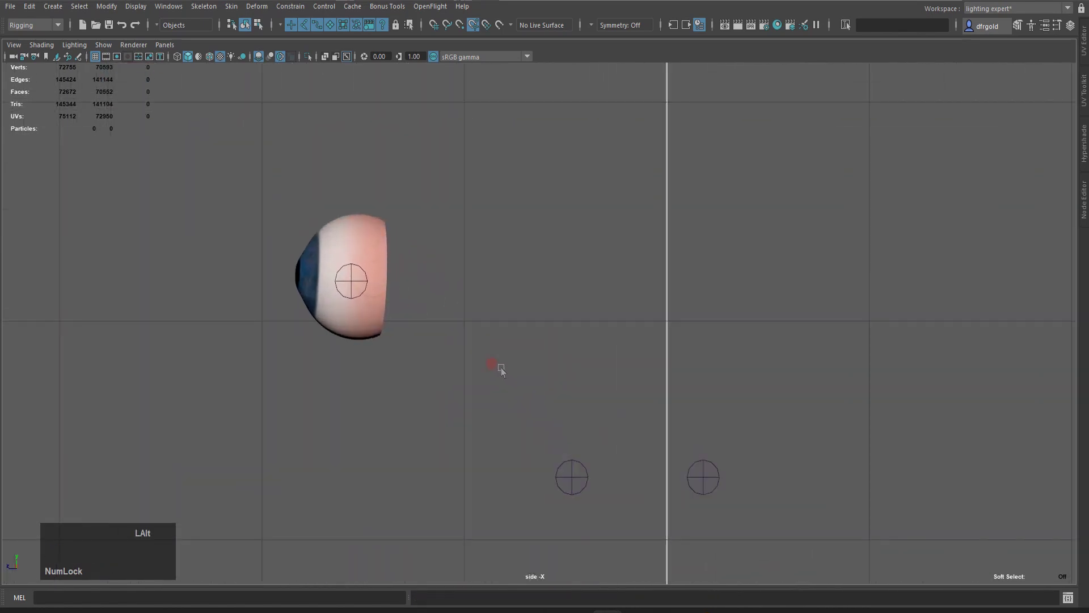
key(alt+5)
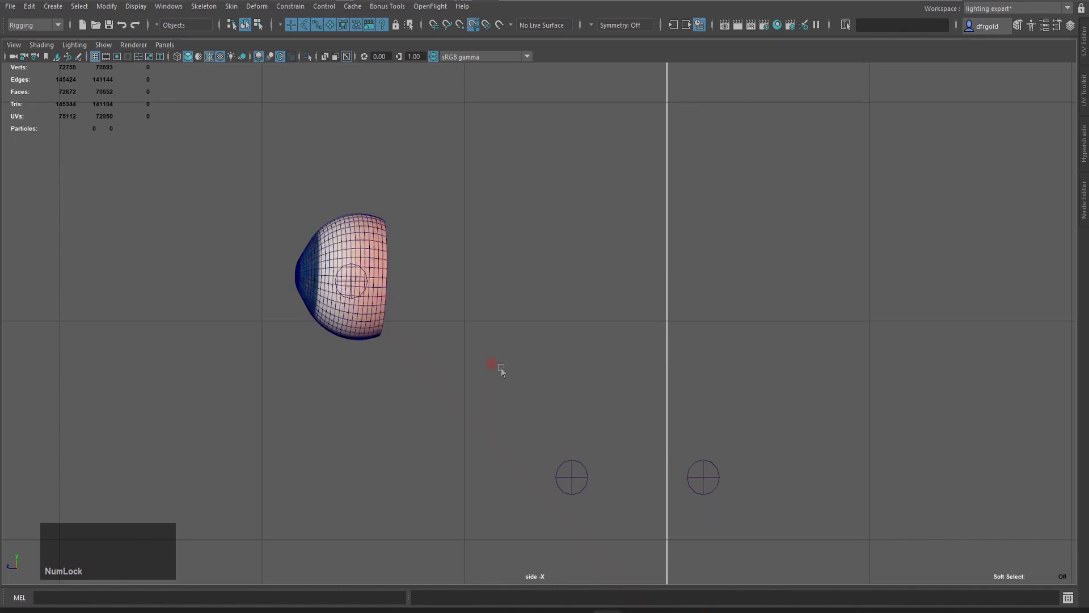
scroll(341, 285, up, 2)
click(296, 251)
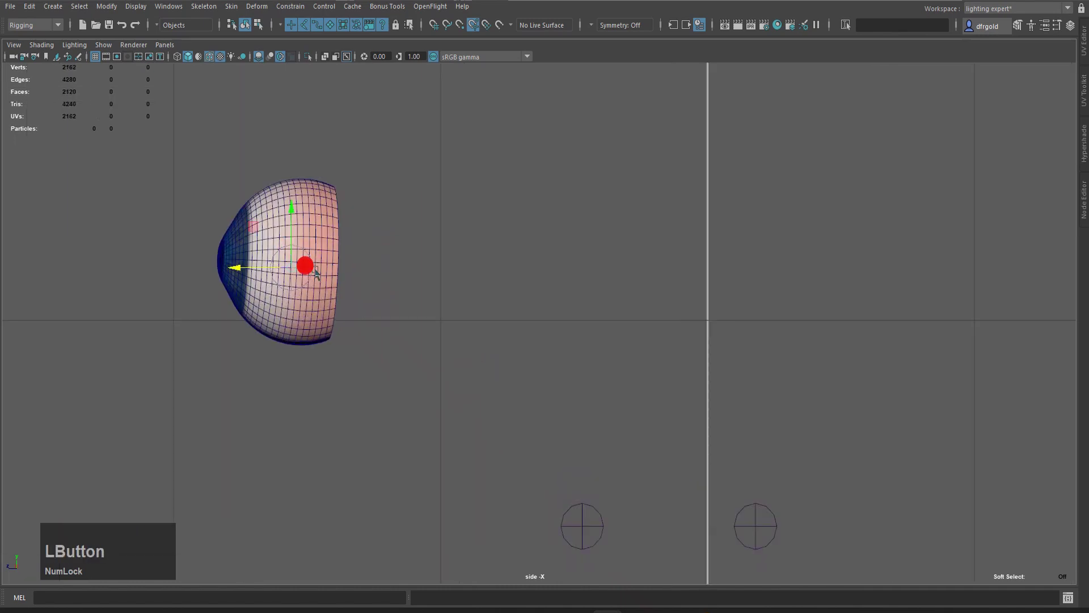
drag(293, 212, 278, 200)
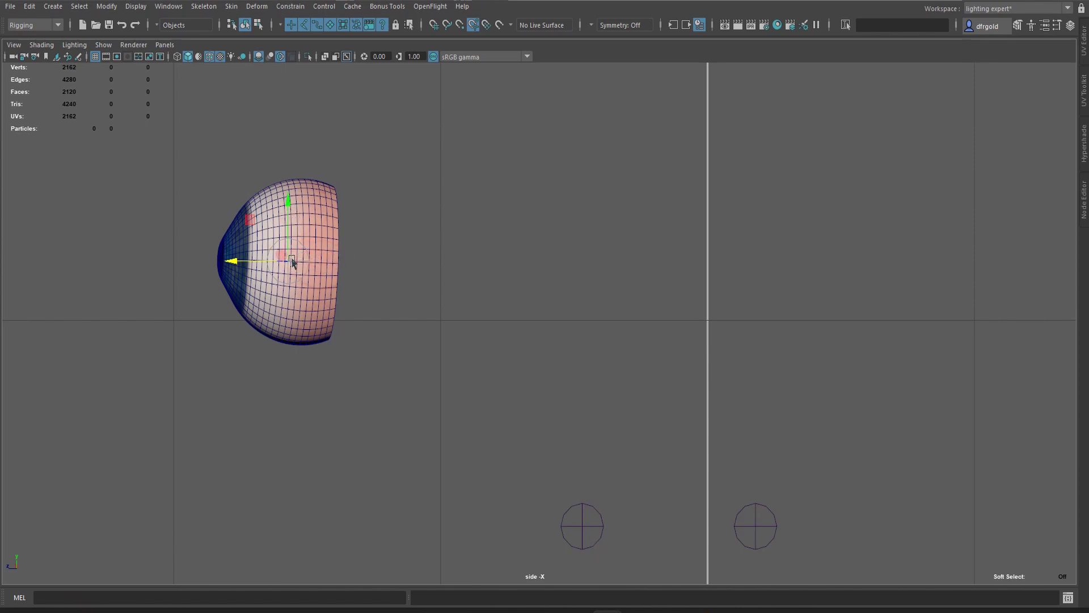
drag(287, 202, 289, 203)
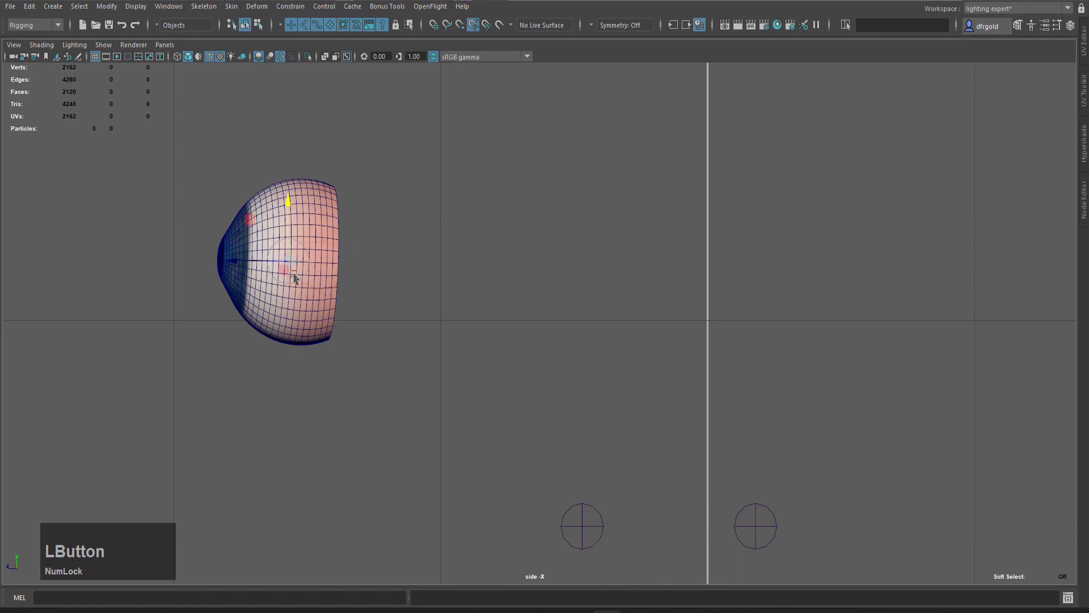
Move the eye joint sideways from the centre line to the middle of the character's left pupil in front view
scroll(593, 260, down, 2)
key(space)
drag(509, 250, 507, 286)
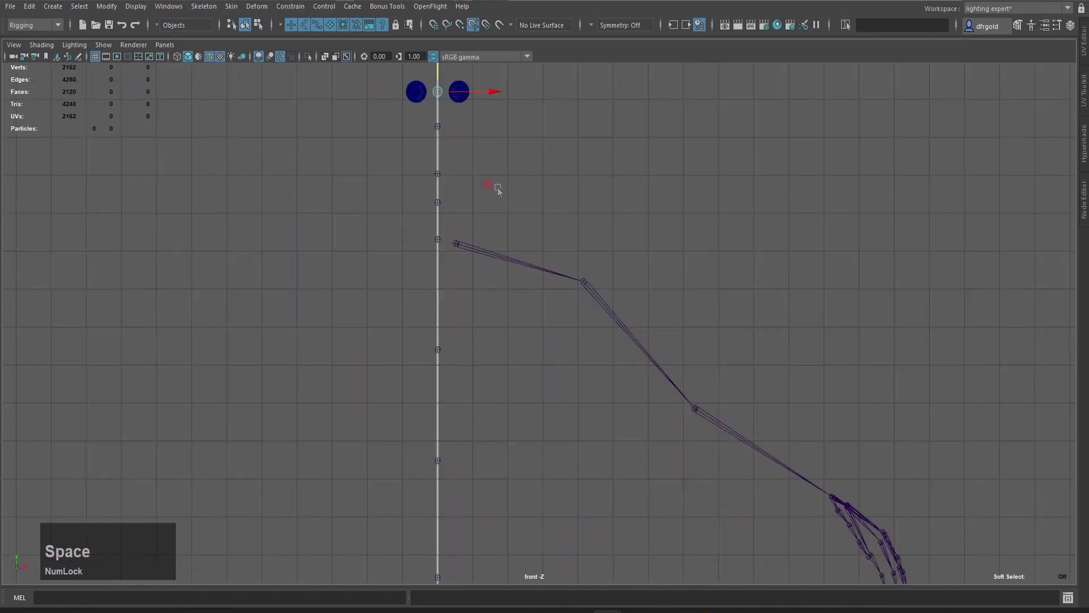
alt+middle_drag(496, 188, 518, 448)
scroll(519, 448, up, 6)
scroll(449, 324, up, 3)
drag(383, 295, 587, 305)
scroll(588, 305, up, 4)
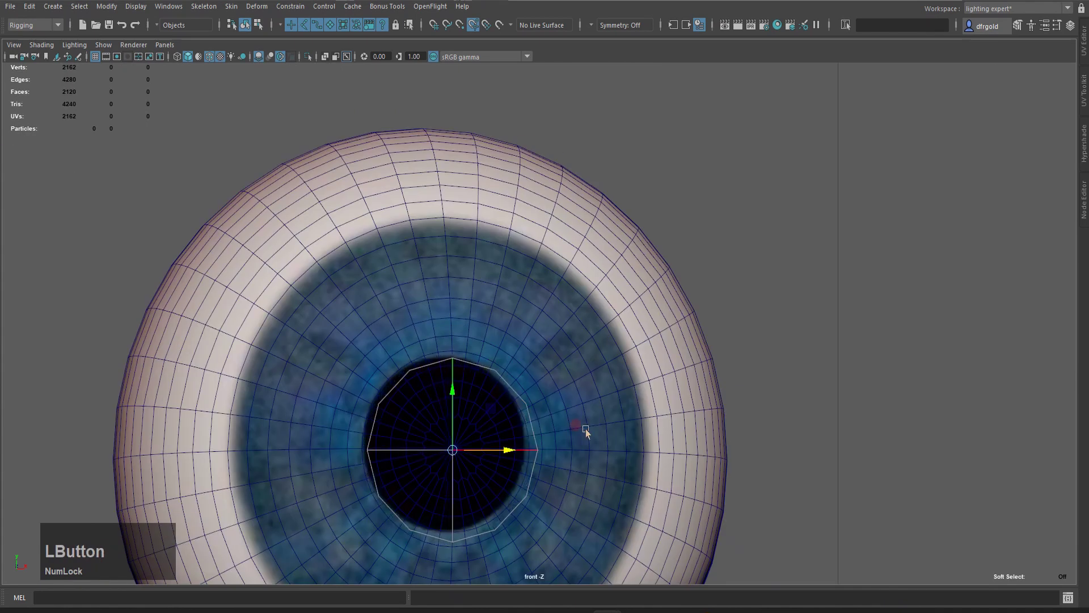
scroll(584, 431, down, 4)
scroll(581, 431, up, 5)
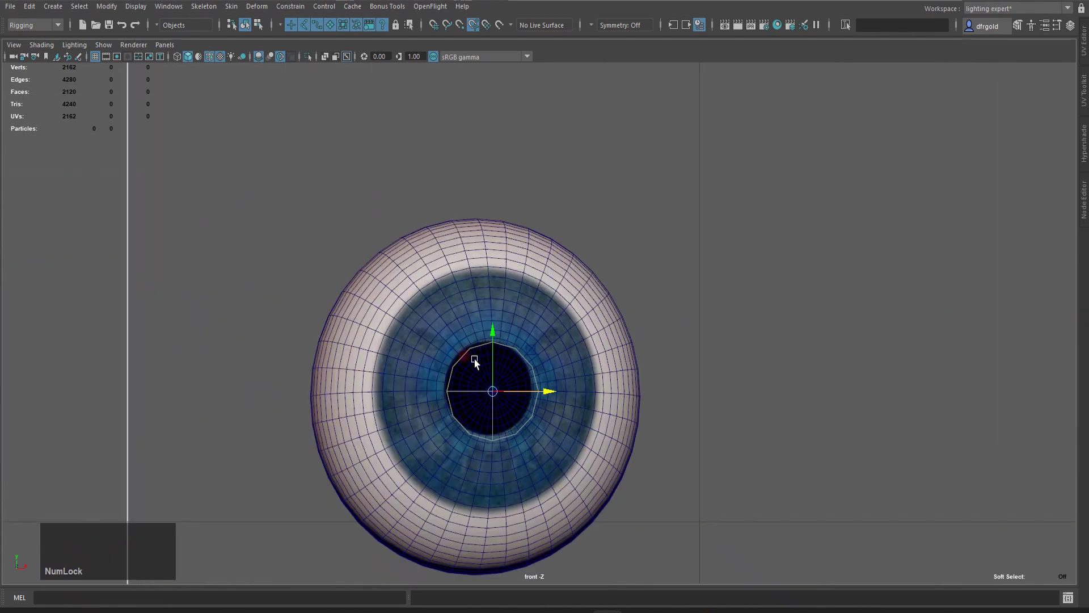
scroll(625, 345, down, 6)
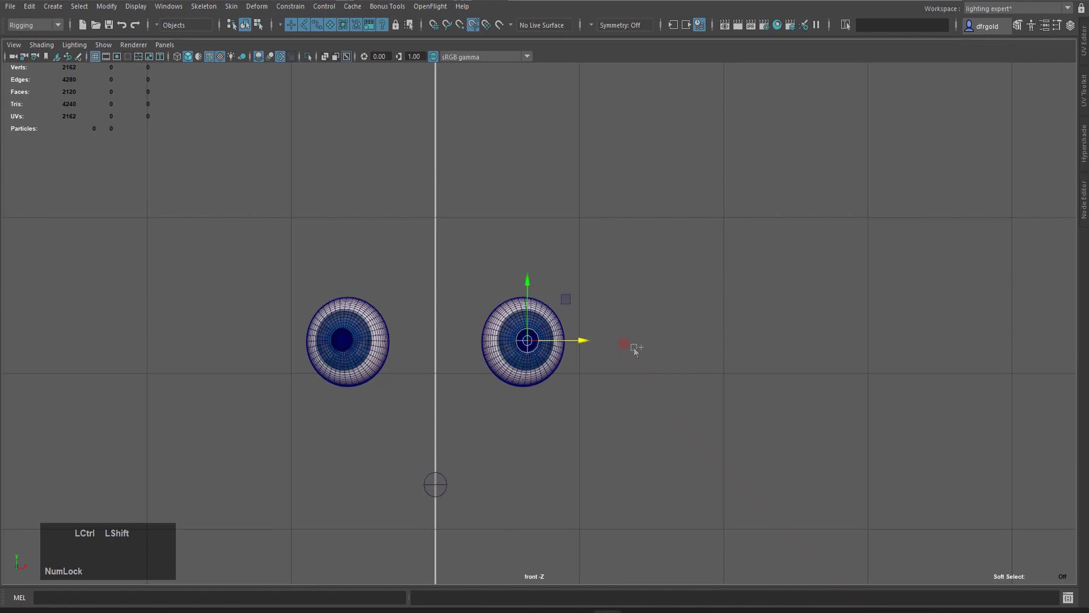
Unhide the body mesh and check the placement of the left eye joint against the eyelids in perspective view
key(ctrl+shift+h)
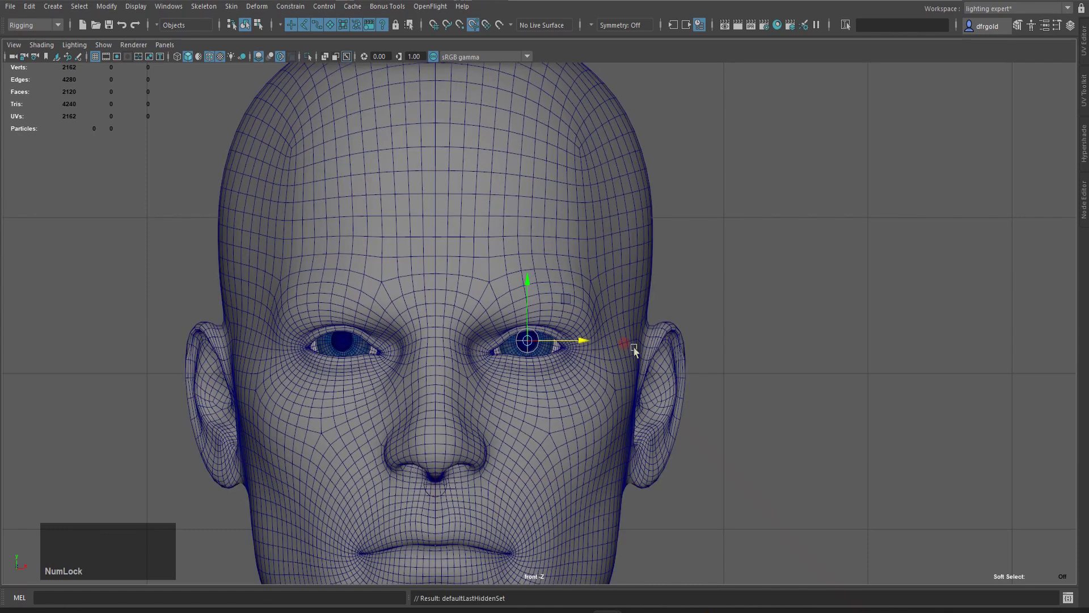
key(space)
drag(634, 346, 634, 335)
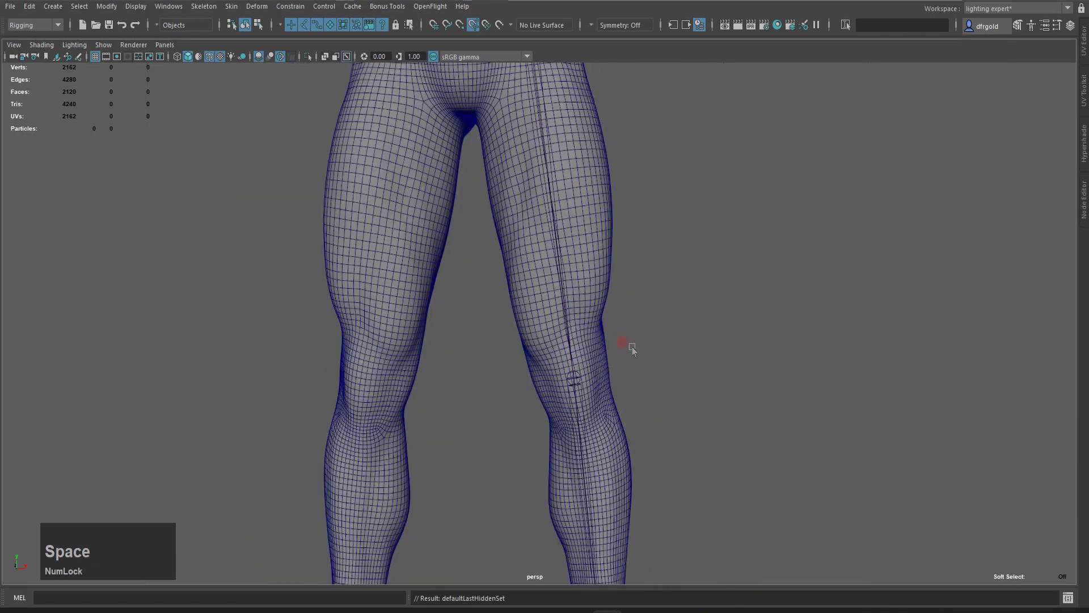
scroll(632, 346, up, 2)
alt+middle_drag(627, 246, 620, 511)
alt+middle_drag(608, 273, 624, 556)
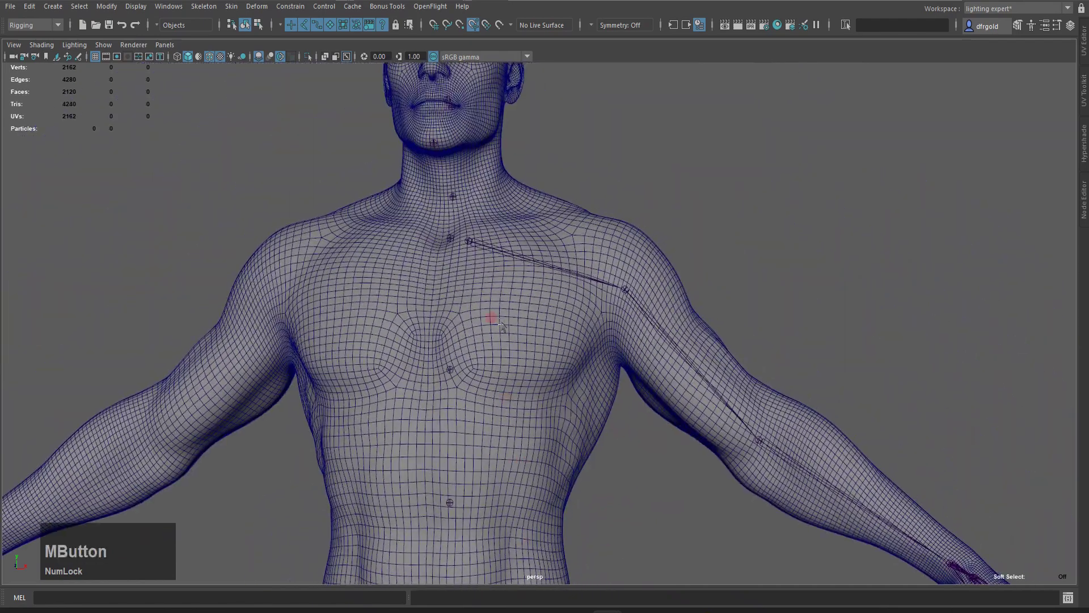
alt+drag(508, 269, 518, 304)
alt+middle_drag(519, 307, 545, 397)
scroll(550, 407, up, 5)
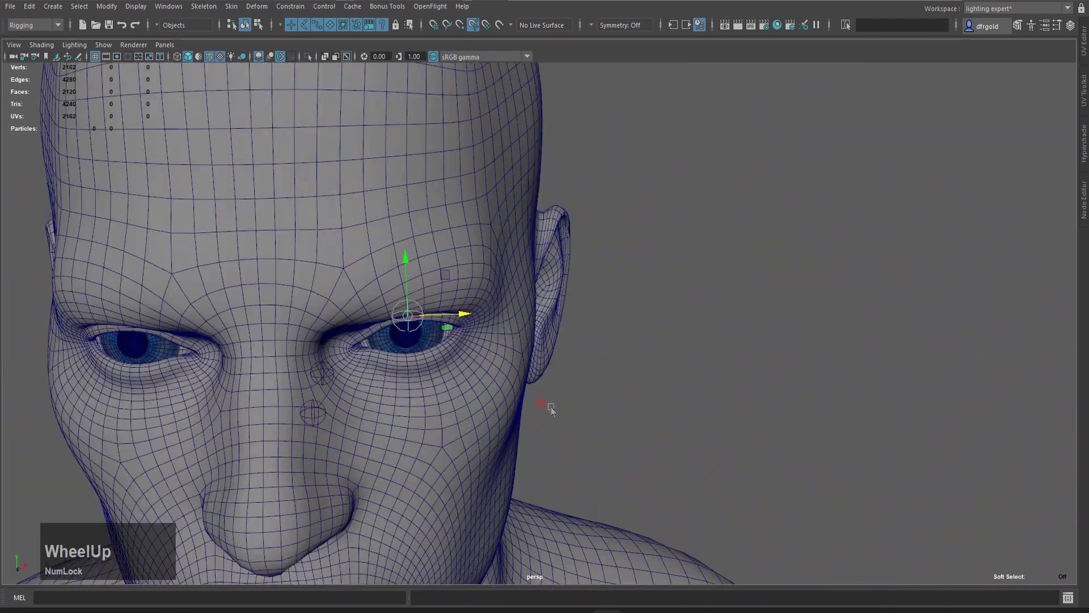
scroll(544, 250, up, 3)
alt+middle_drag(550, 203, 549, 283)
scroll(549, 283, up, 5)
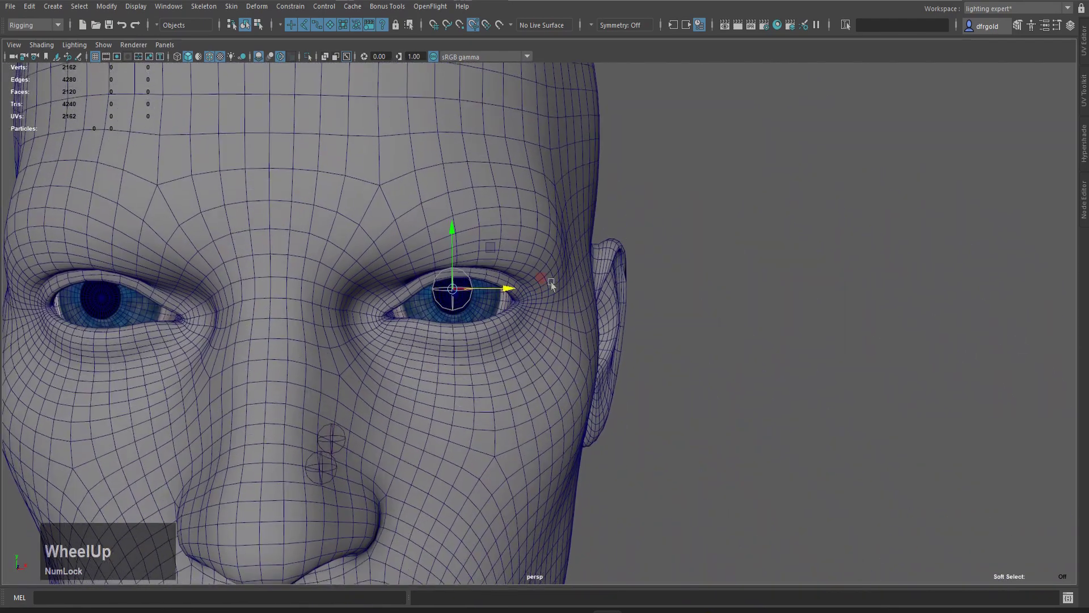
Duplicate the left eye joint twice in front view, shifting one copy slightly up and the other slightly down
key(space)
drag(481, 286, 510, 363)
scroll(514, 367, up, 3)
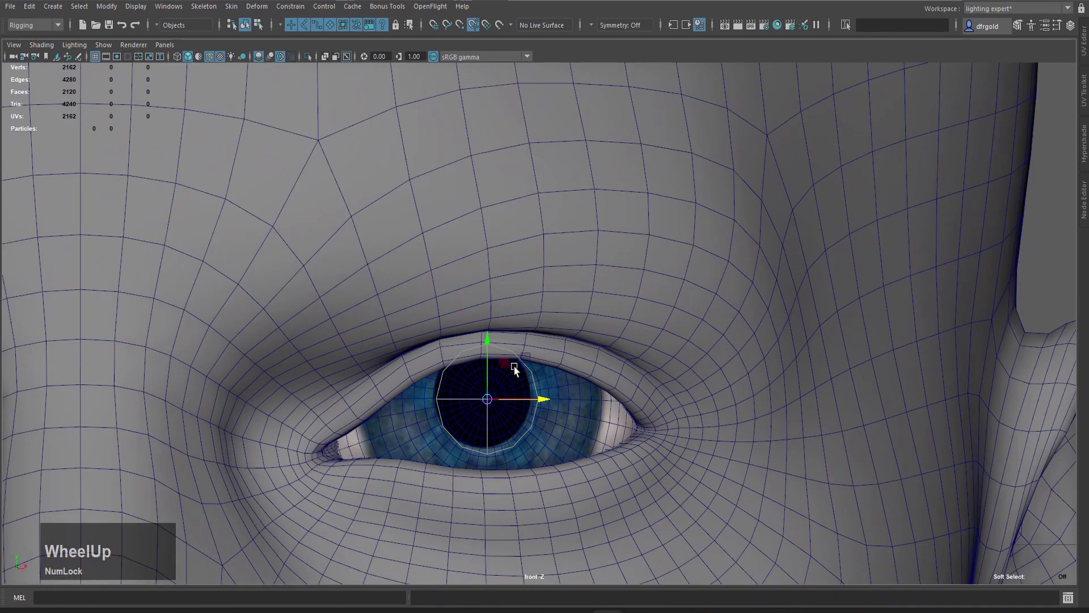
key(ctrl)
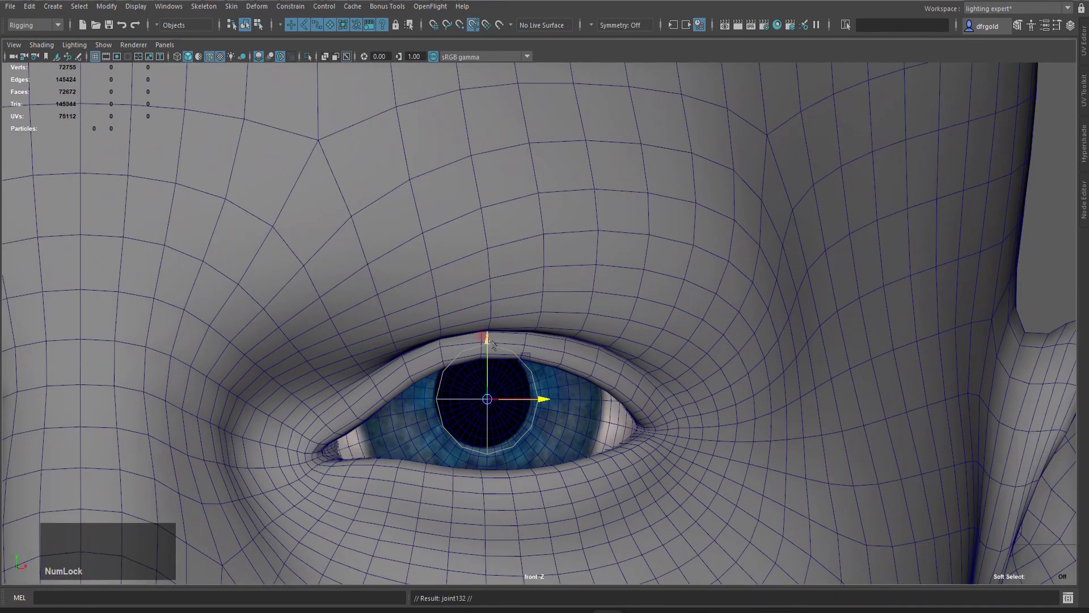
click(481, 336)
drag(489, 338, 490, 337)
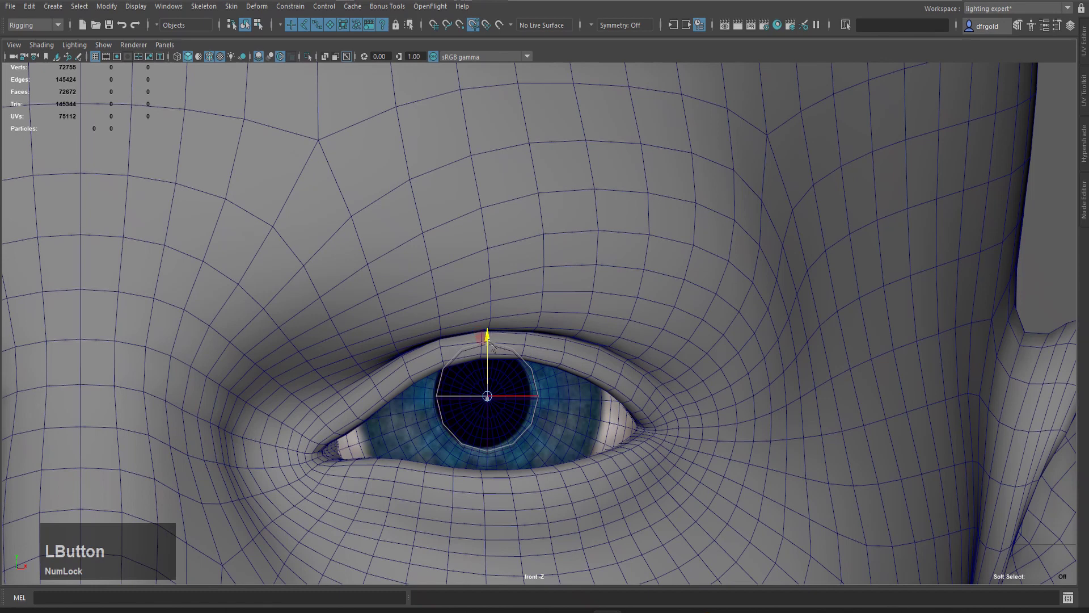
key(d)
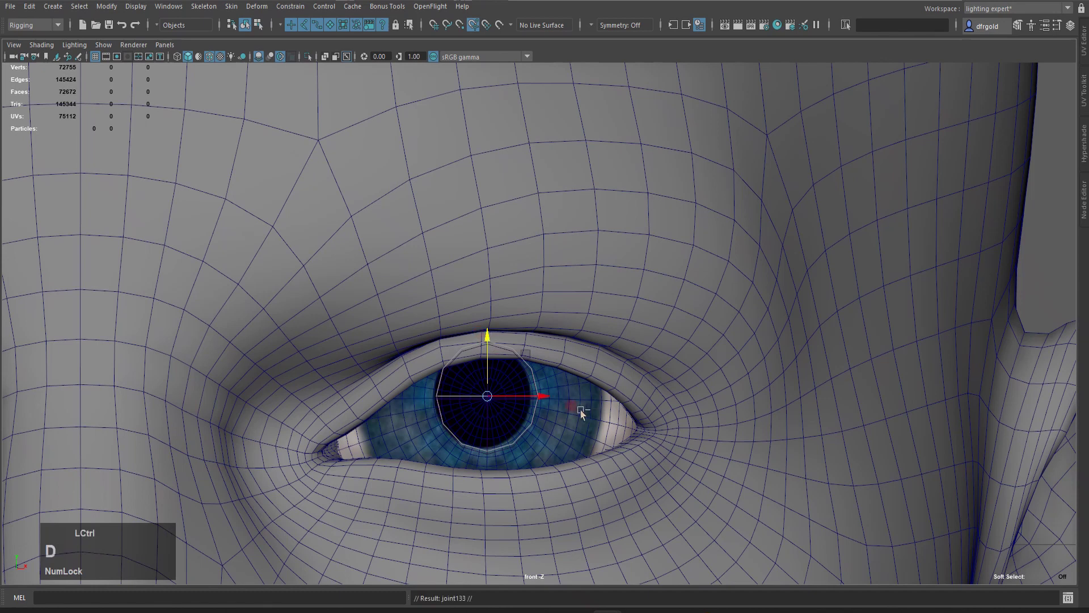
drag(489, 332, 487, 340)
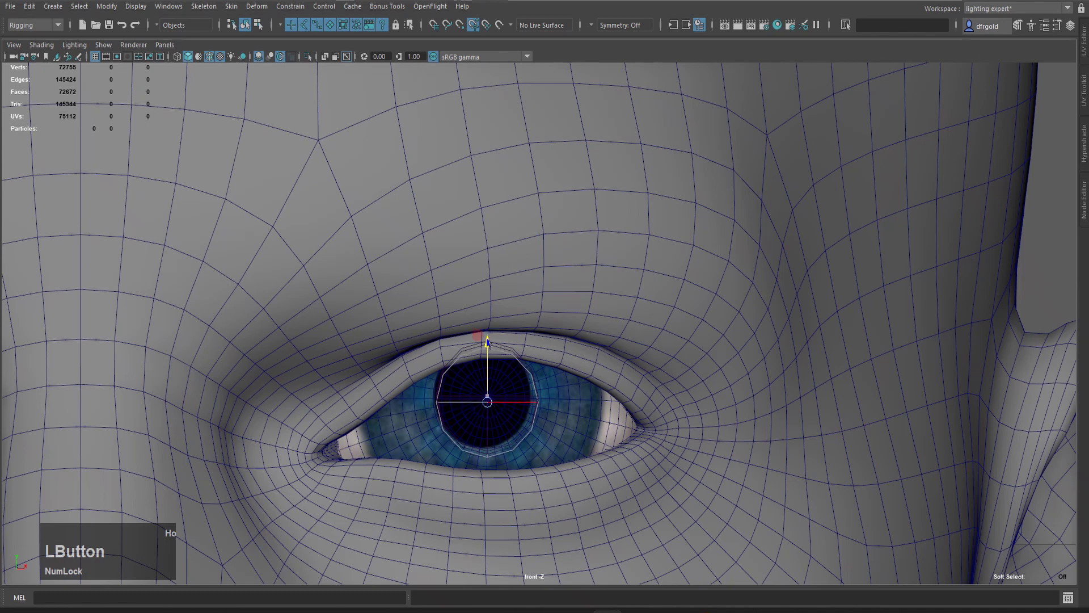
Hide the meshes in front view so only the joints show, and inspect the overlapping left eye joints up close
key(alt)
key(alt+2)
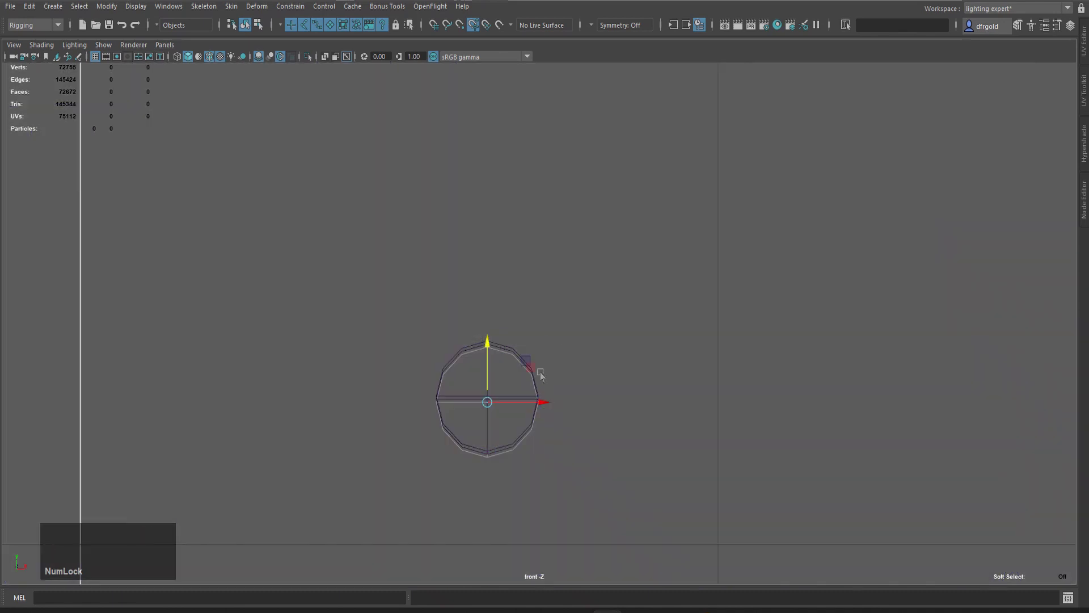
scroll(538, 377, up, 3)
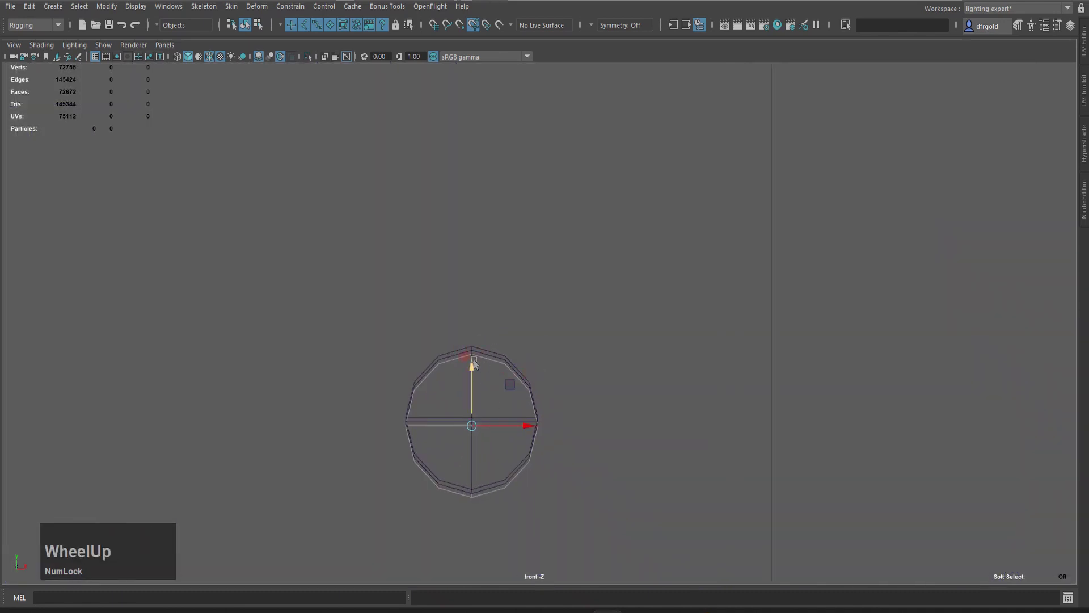
scroll(521, 397, down, 6)
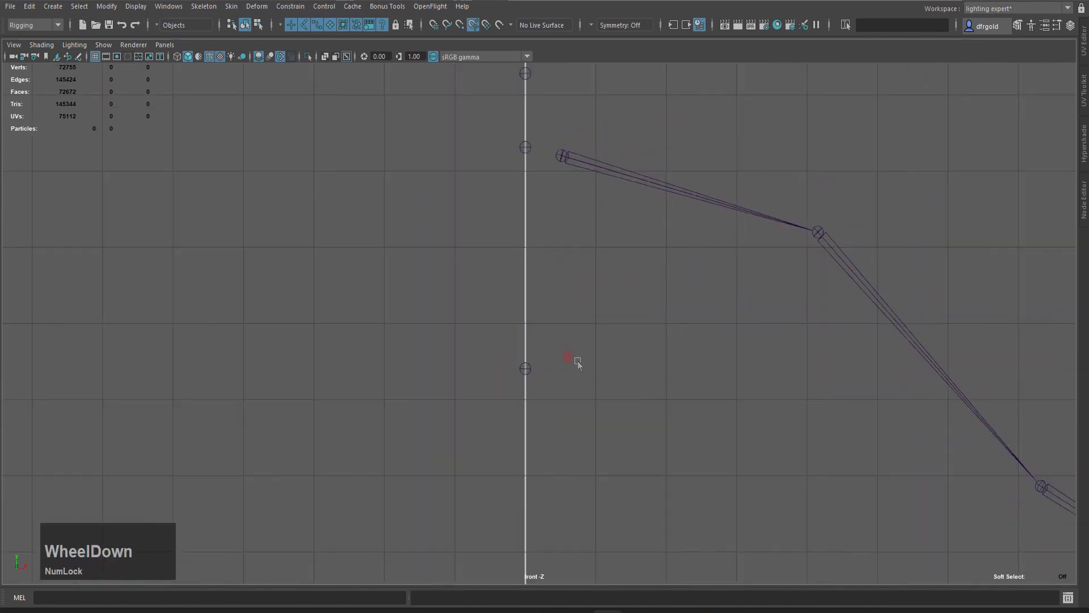
Parent the first spine joint above the pelvis to the pelvis joint on the centre line
scroll(578, 398, down, 2)
alt+middle_drag(575, 486, 550, 209)
click(522, 385)
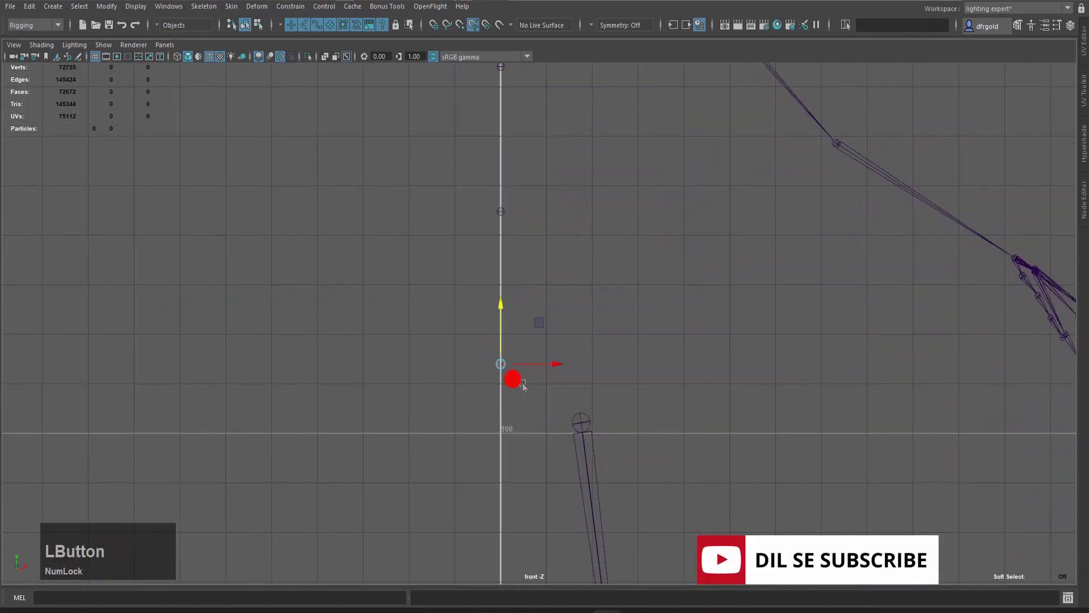
alt+middle_drag(522, 303, 499, 434)
drag(443, 325, 505, 355)
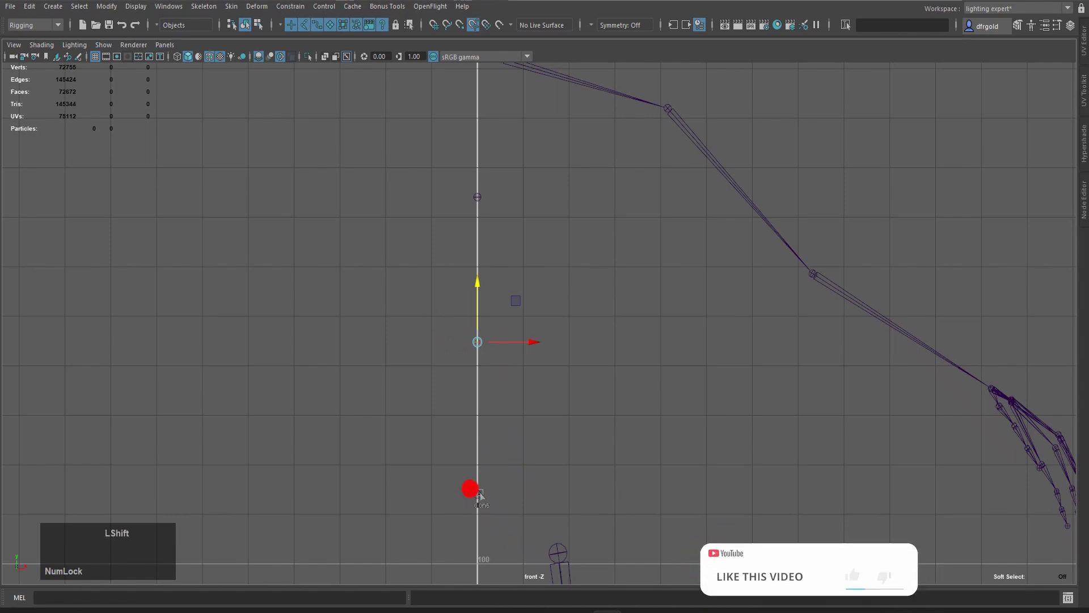
drag(470, 487, 519, 499)
key(p)
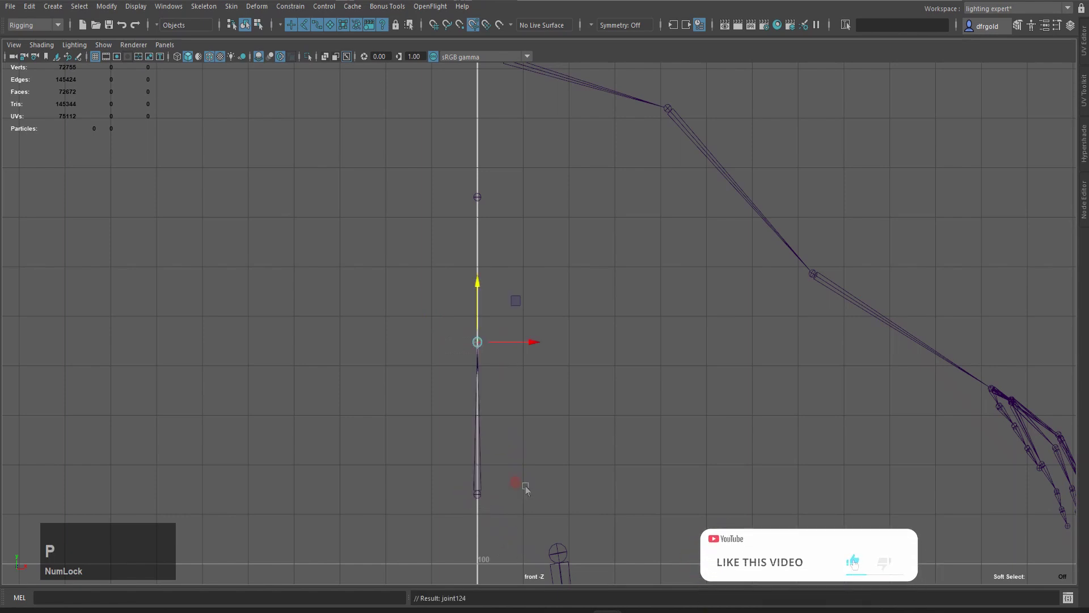
Parent the next spine joint up to the one just below it and hide the grid
scroll(536, 326, up, 1)
click(474, 300)
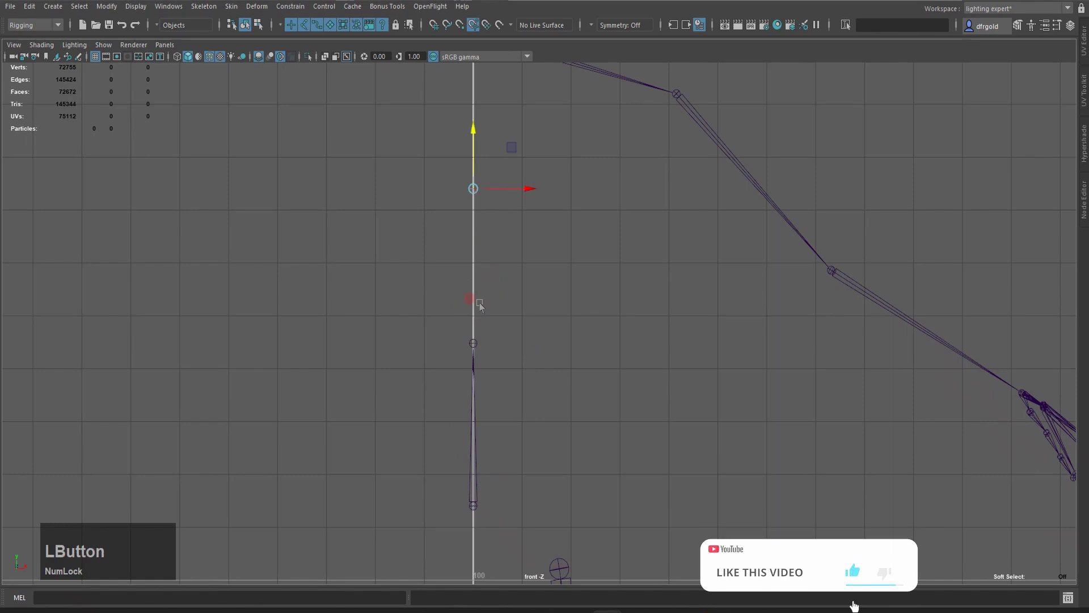
click(474, 340)
key(p)
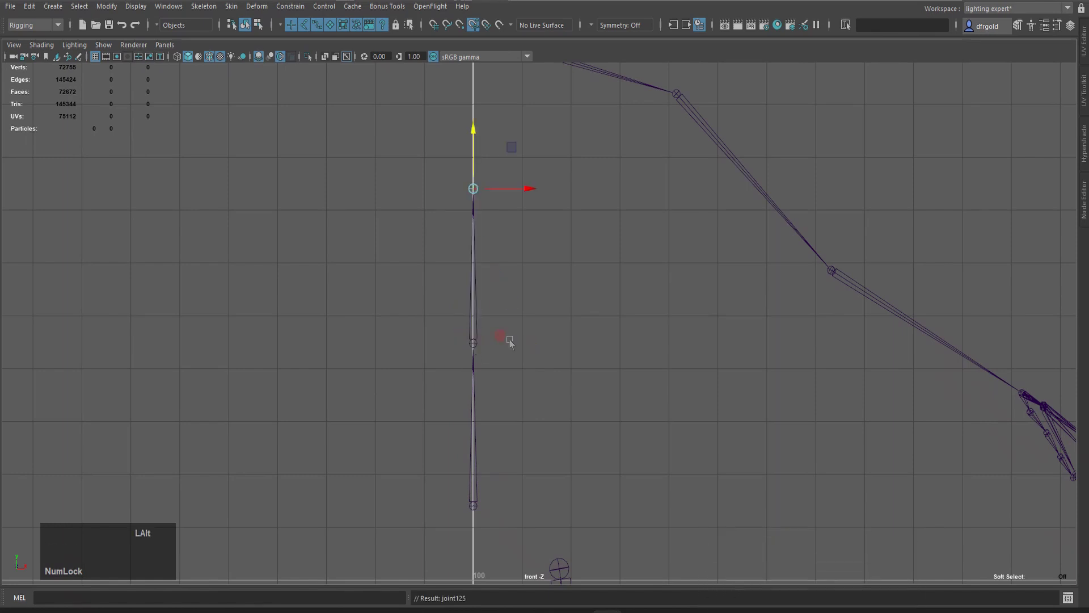
key(alt+g)
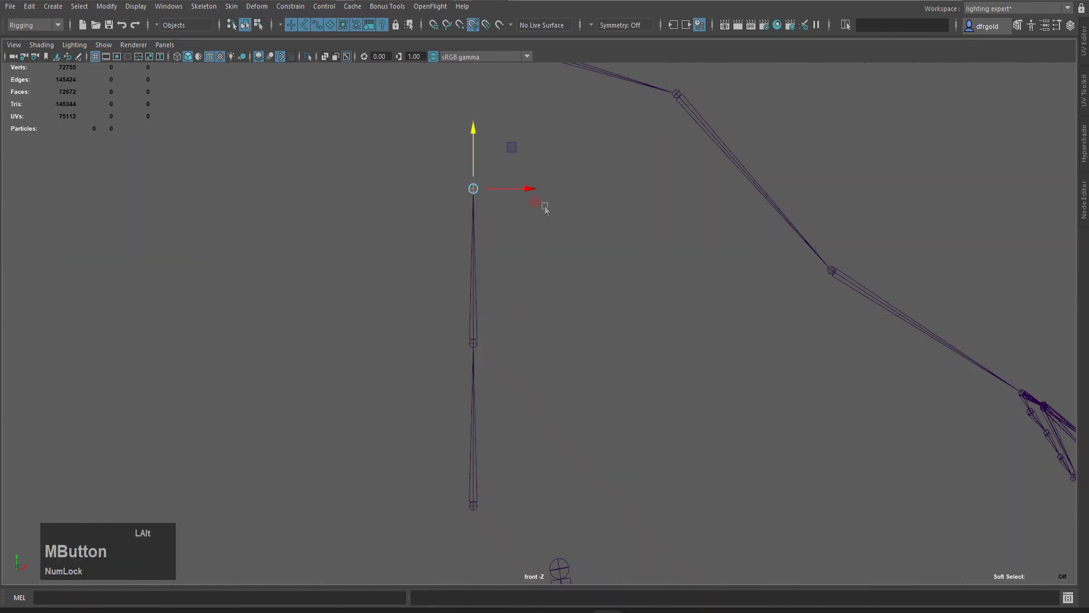
Parent the centre-line joint at collarbone height to the spine joint below it
alt+middle_drag(544, 207, 530, 435)
click(491, 233)
click(464, 251)
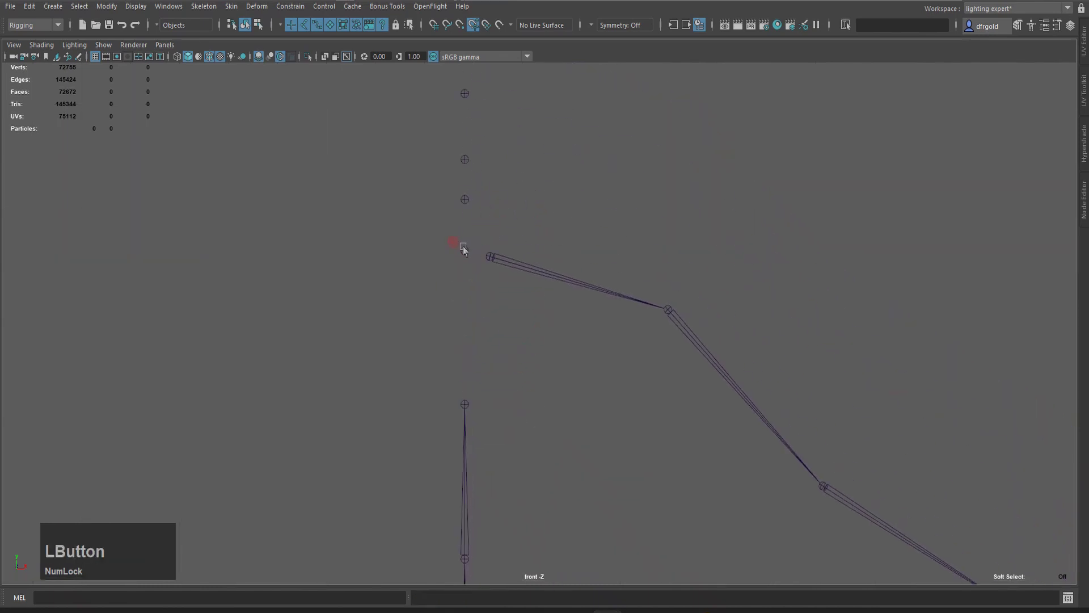
shift+click(465, 404)
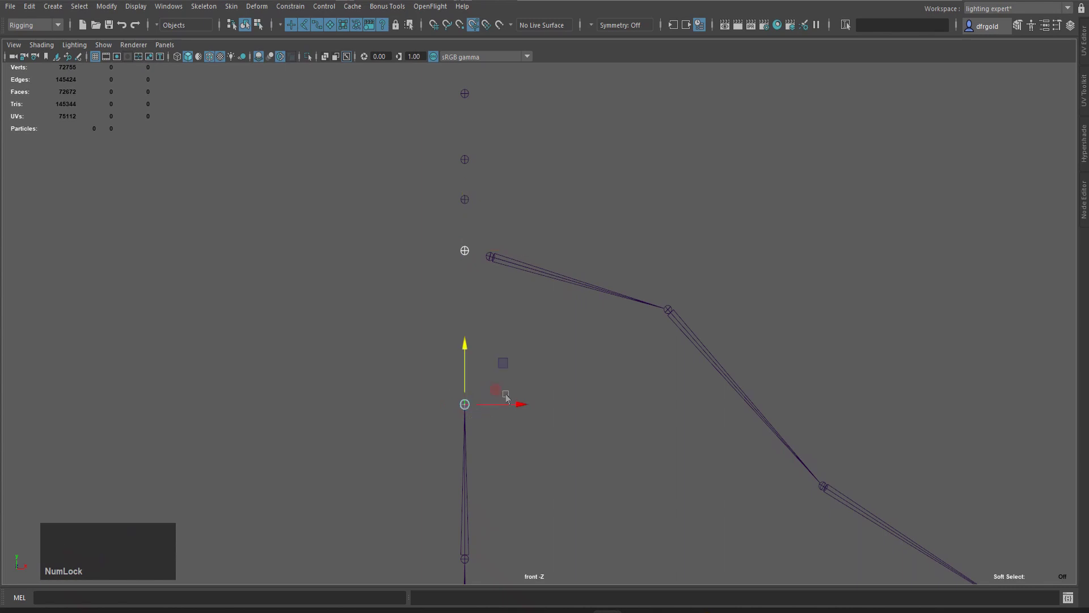
key(p)
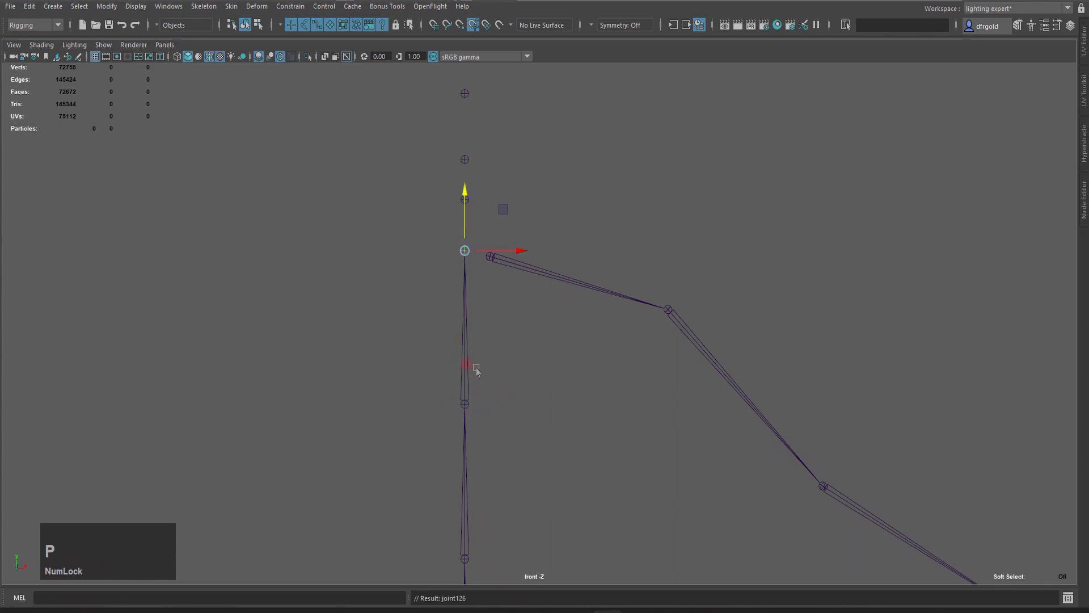
Parent the neck joint to the centre-line joint at collarbone height
click(503, 176)
click(466, 199)
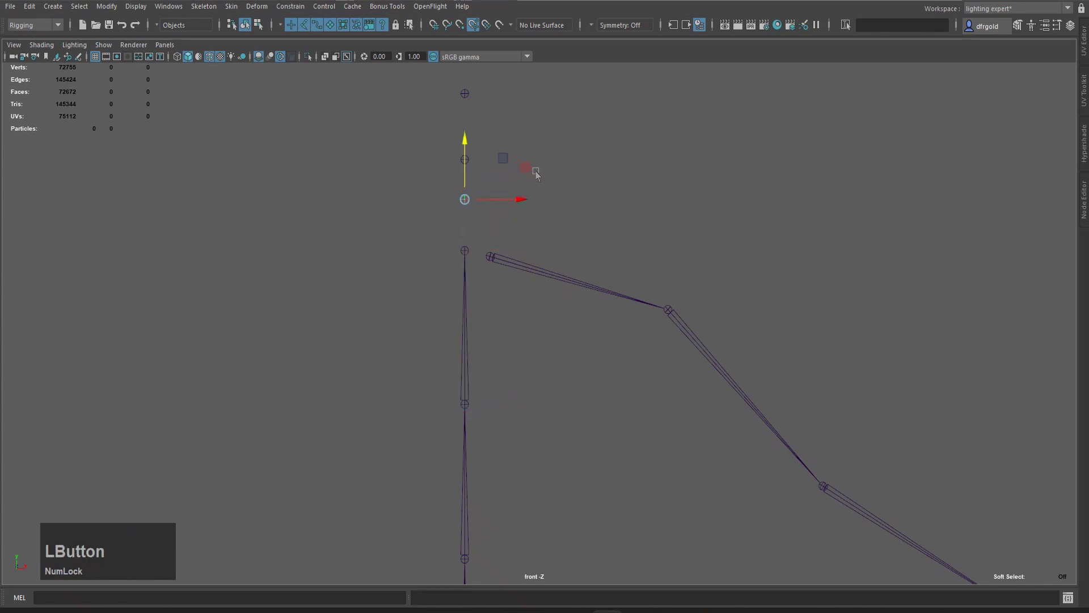
click(465, 250)
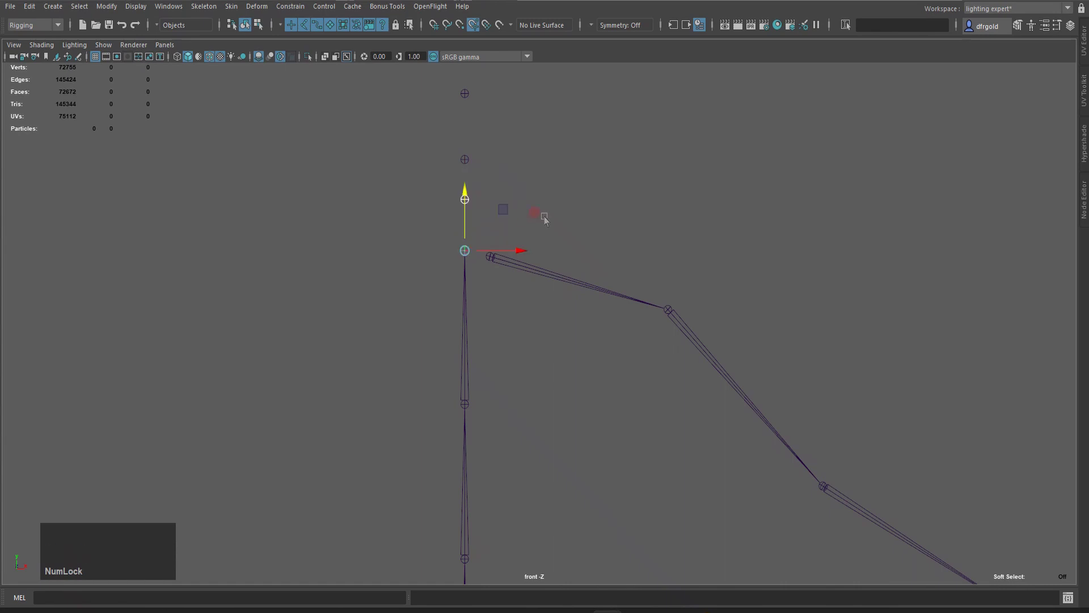
key(p)
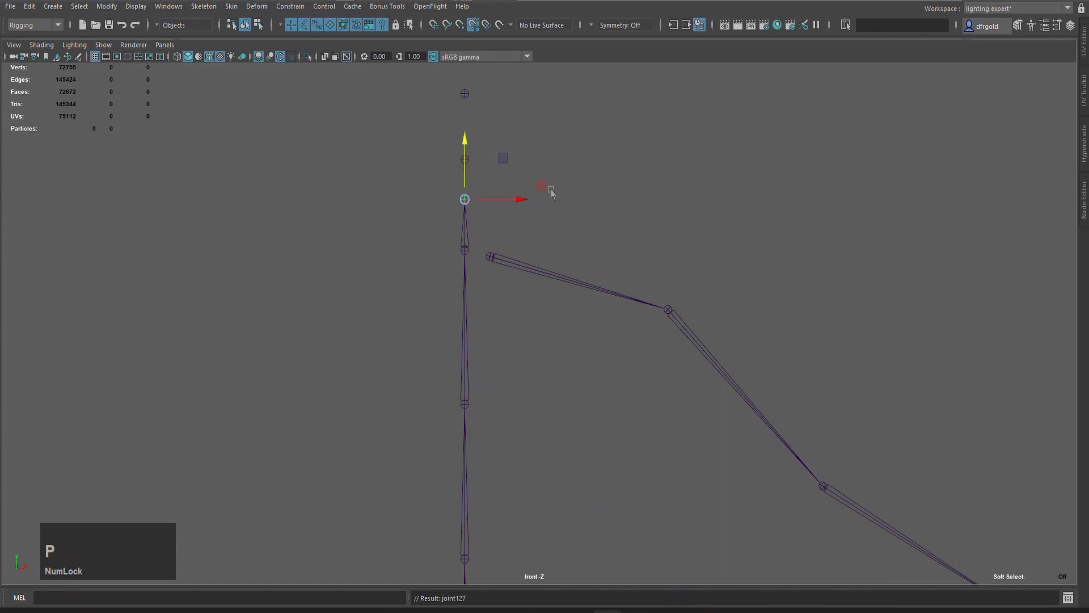
key(space)
drag(551, 192, 601, 193)
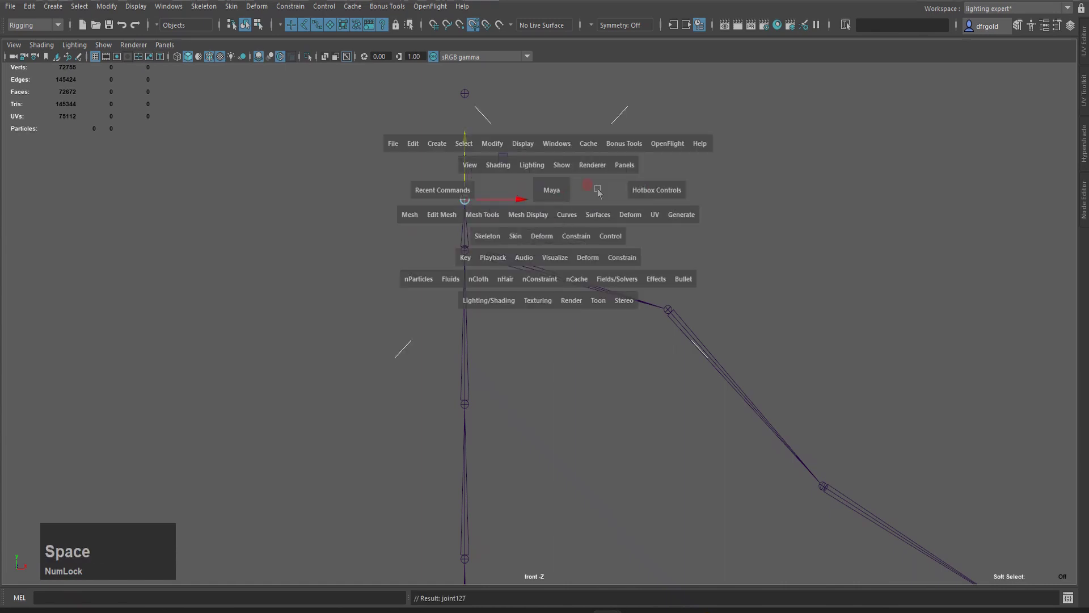
Parent the head joint to the neck joint below it in the side view
scroll(464, 268, down, 5)
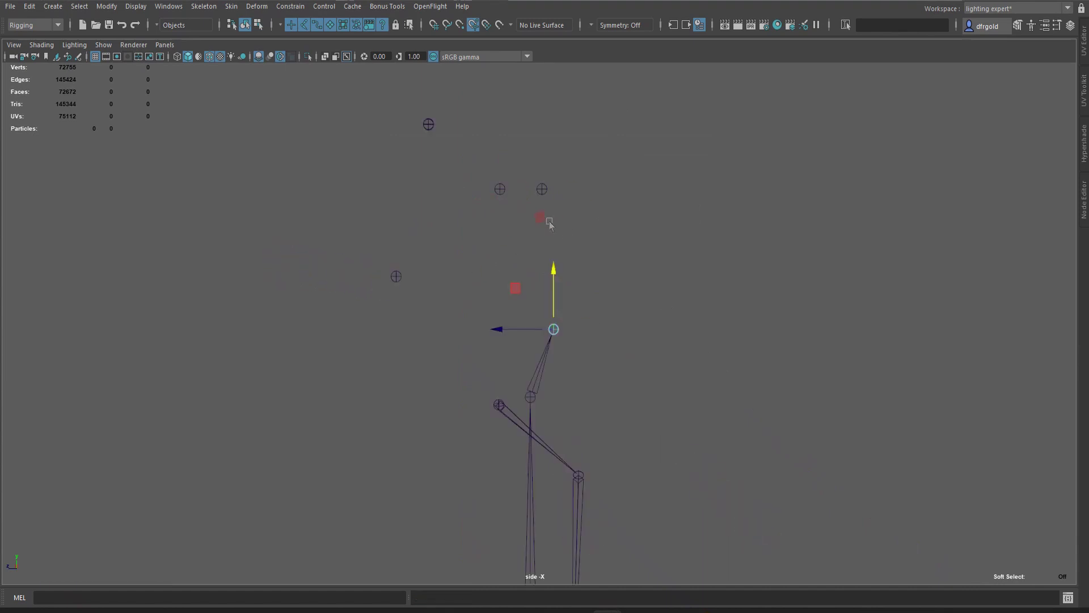
click(542, 191)
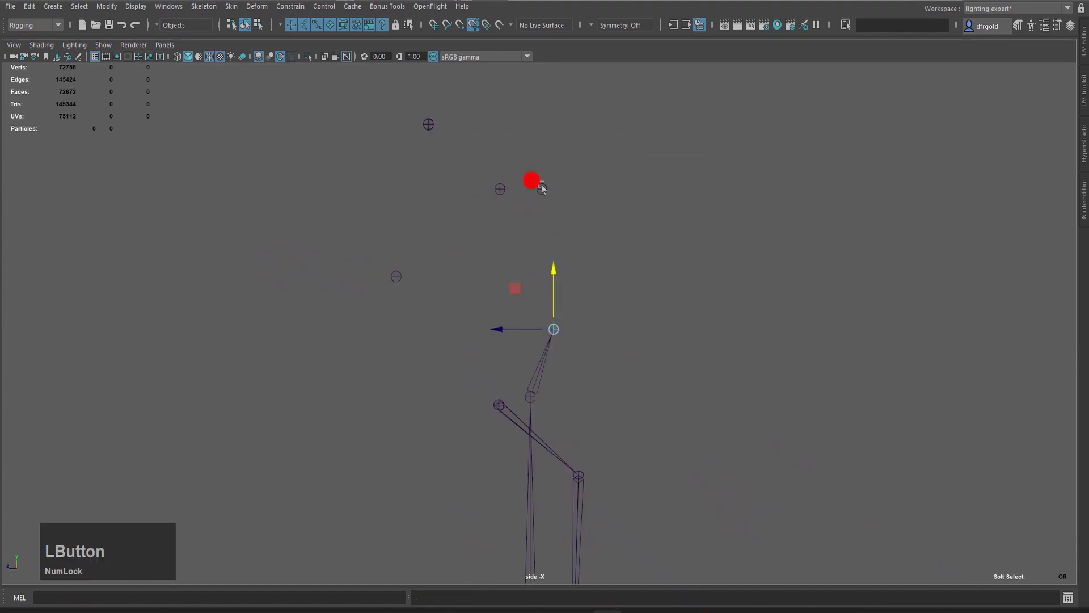
shift+click(554, 328)
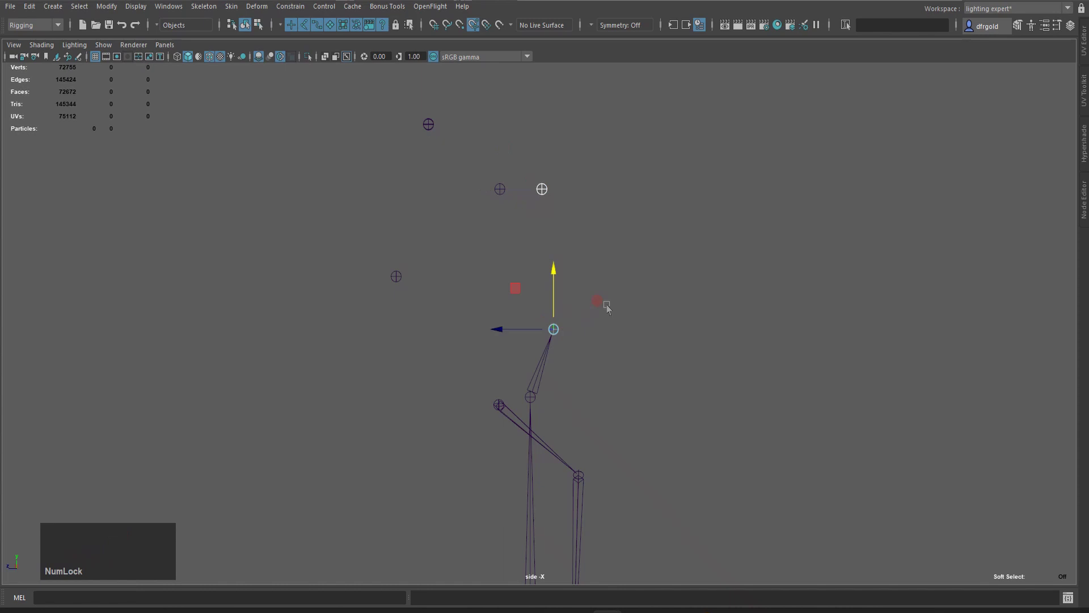
key(p)
click(569, 202)
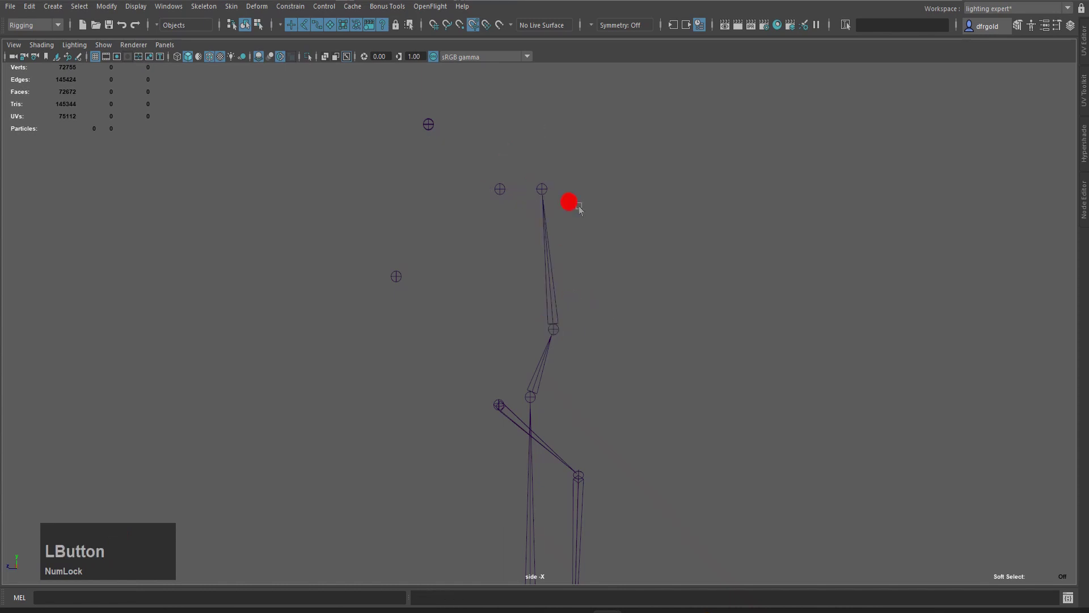
Parent the chin-tip joint to the jaw joint in front of the head joint
click(397, 276)
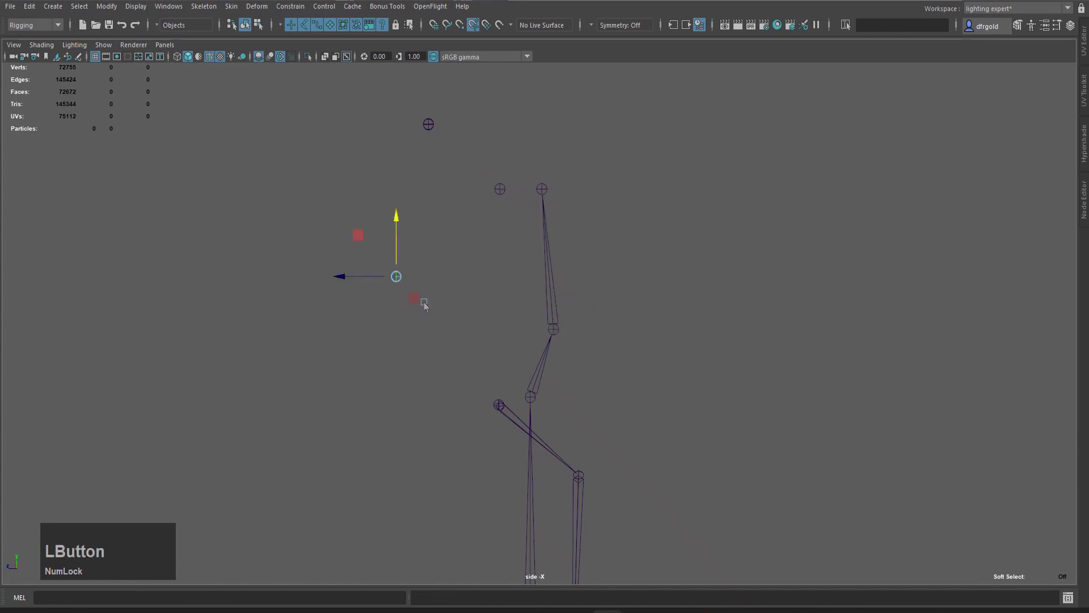
click(496, 193)
key(p)
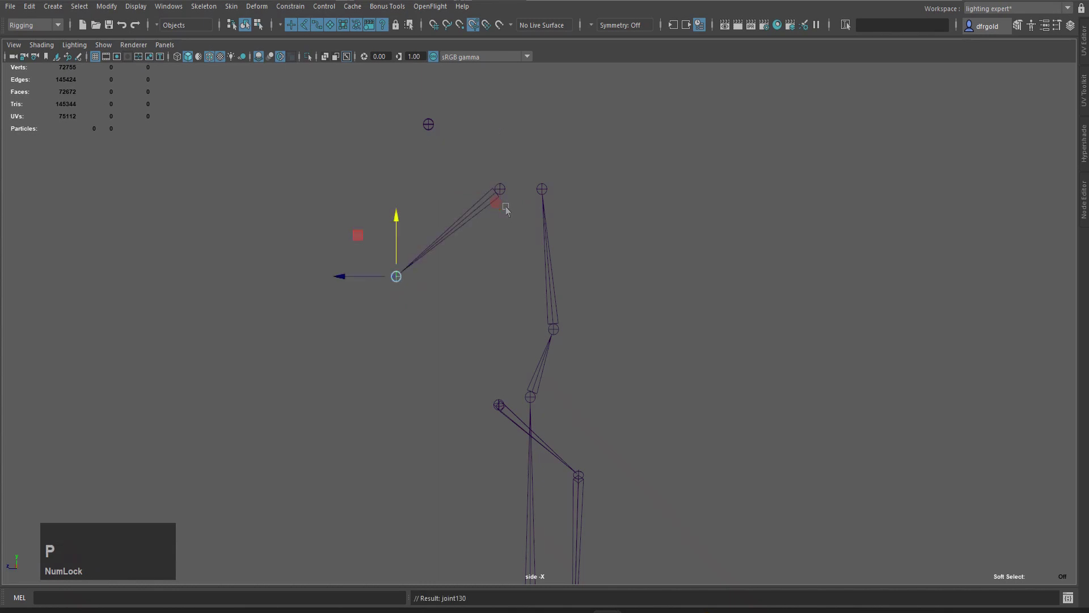
click(523, 203)
Parent the jaw joint to the head joint beside it
click(501, 188)
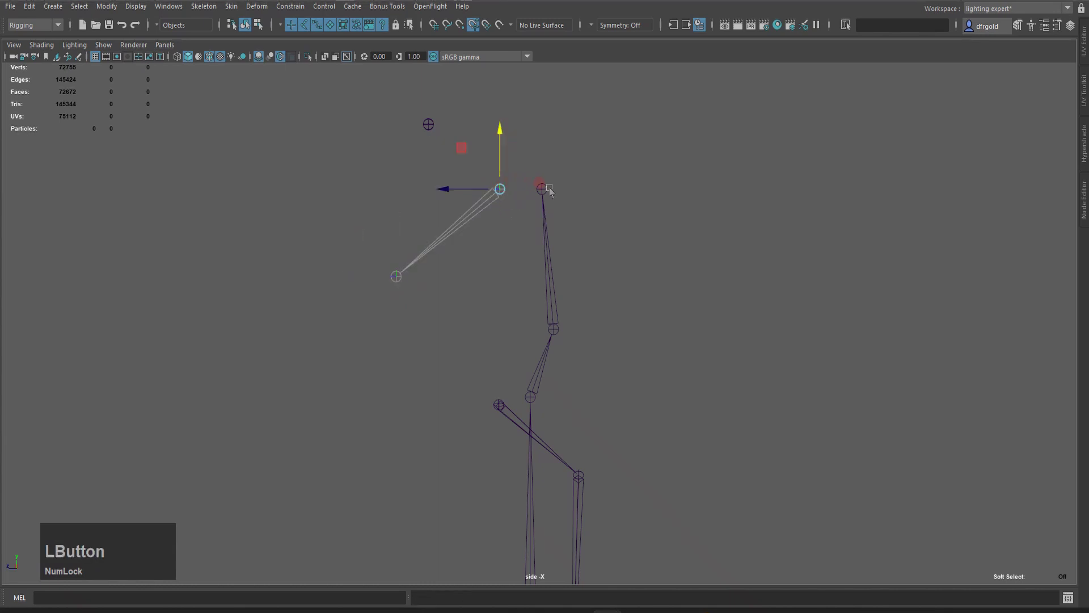
shift+click(539, 187)
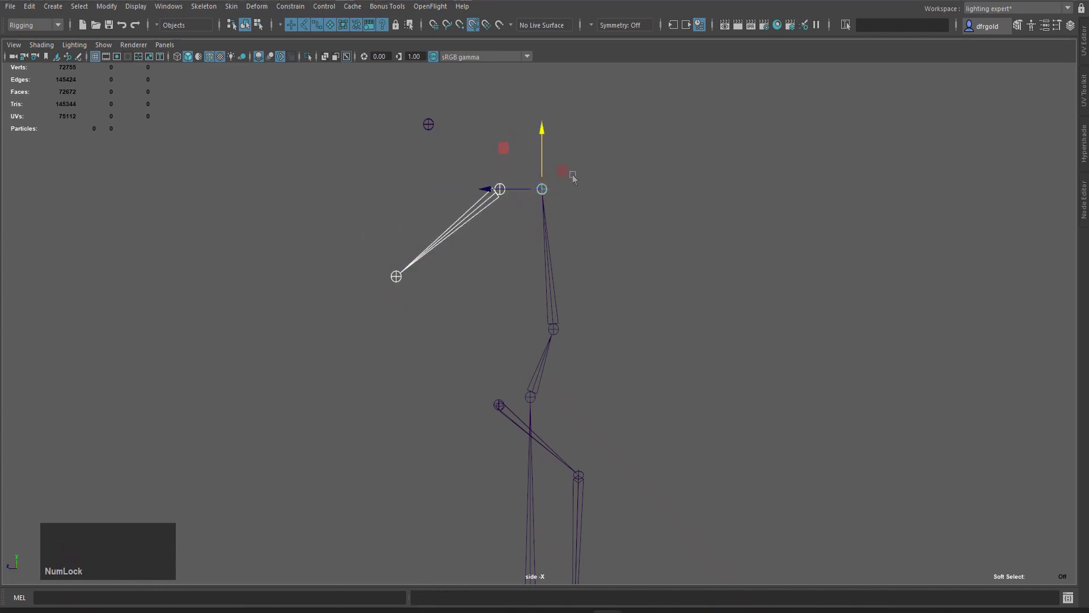
key(p)
click(545, 119)
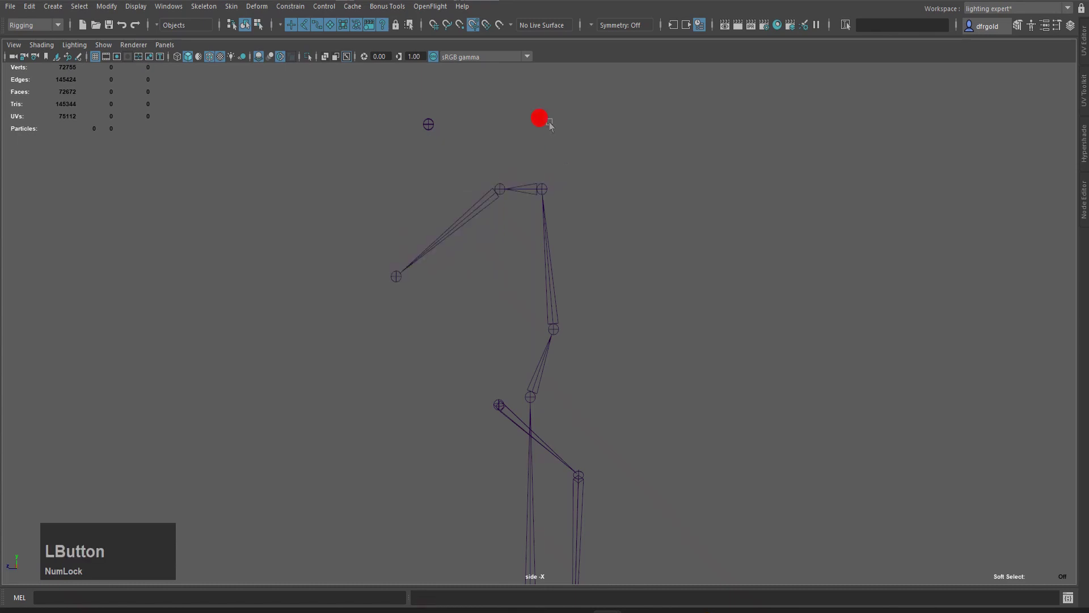
Parent all the joints at eye position to the head joint
drag(395, 108, 446, 146)
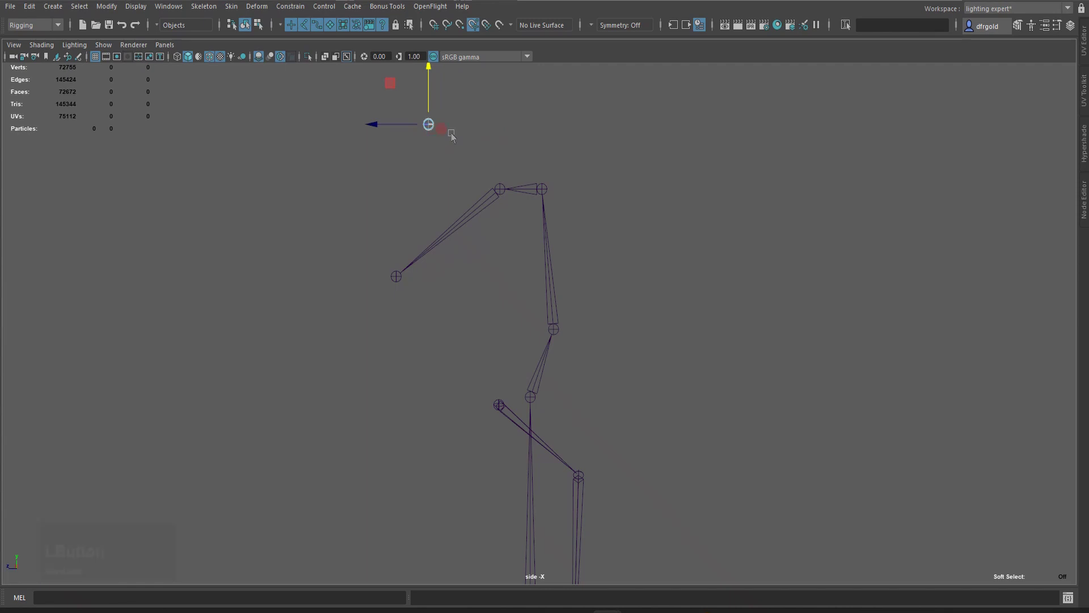
shift+click(544, 190)
key(p)
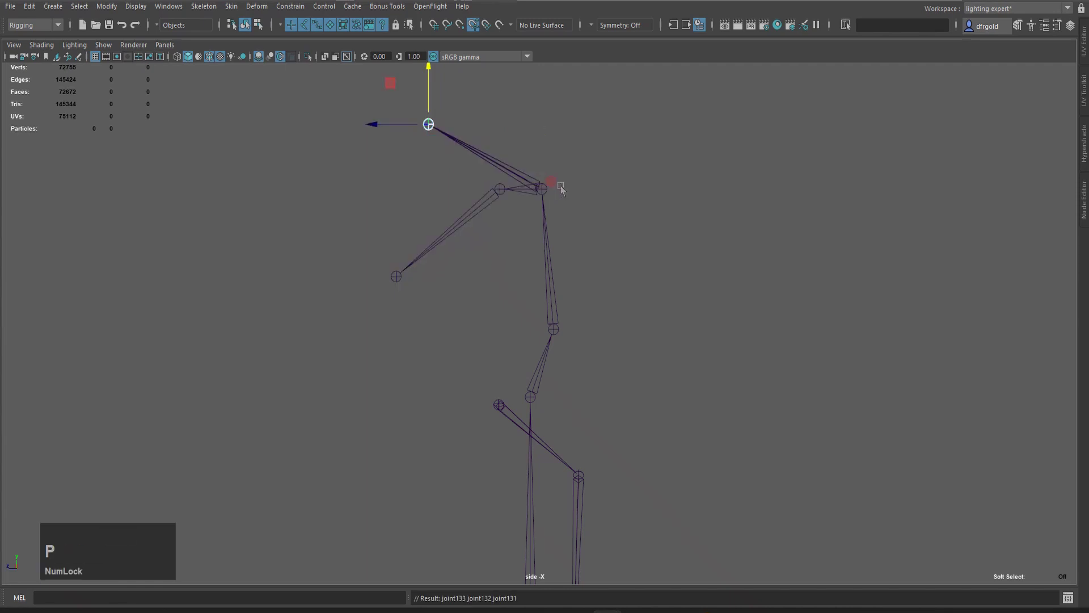
click(607, 204)
scroll(618, 213, down, 5)
alt+drag(613, 210, 623, 215)
scroll(584, 274, up, 5)
scroll(615, 244, down, 1)
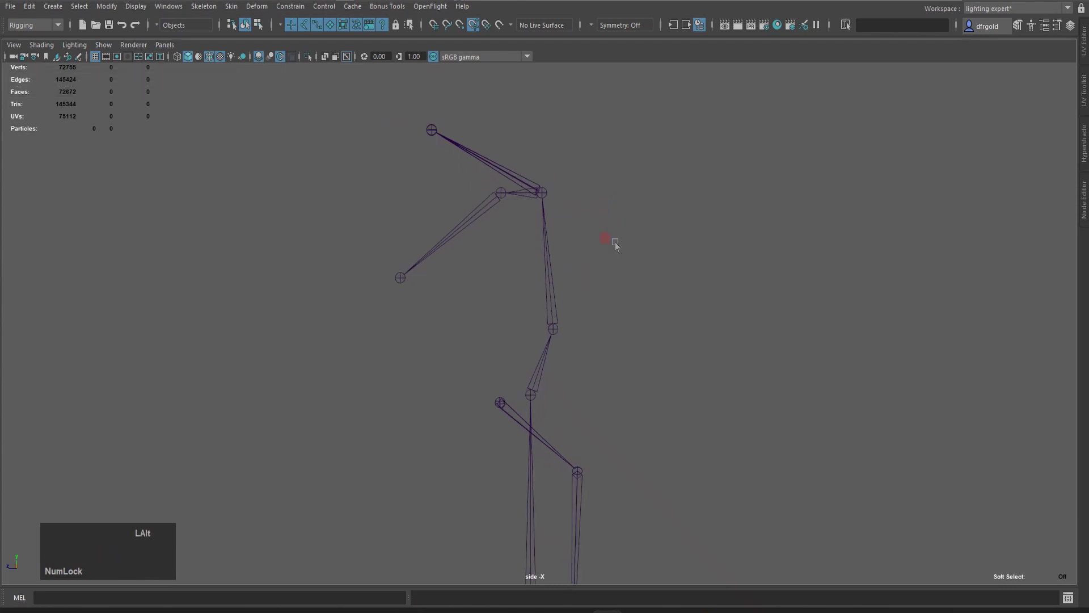
Show the body mesh and shift the lowest centre-line joint at the pelvis slightly forward, leaving its child joints in place
key(alt+1)
scroll(615, 244, down, 1)
alt+middle_drag(584, 473, 595, 216)
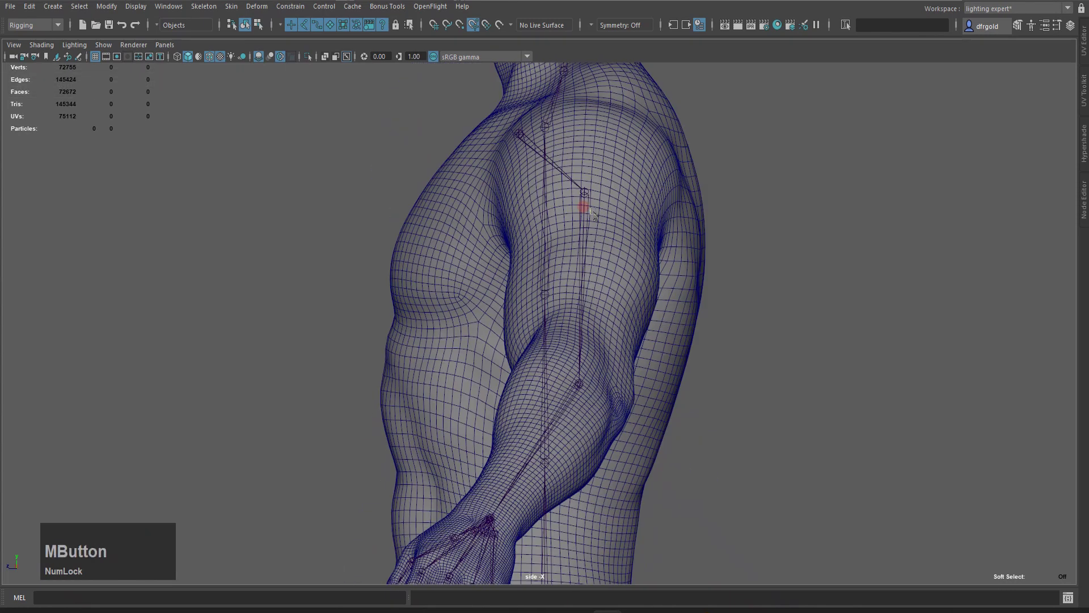
scroll(597, 249, down, 4)
alt+middle_drag(599, 298, 591, 148)
scroll(574, 331, up, 3)
click(532, 356)
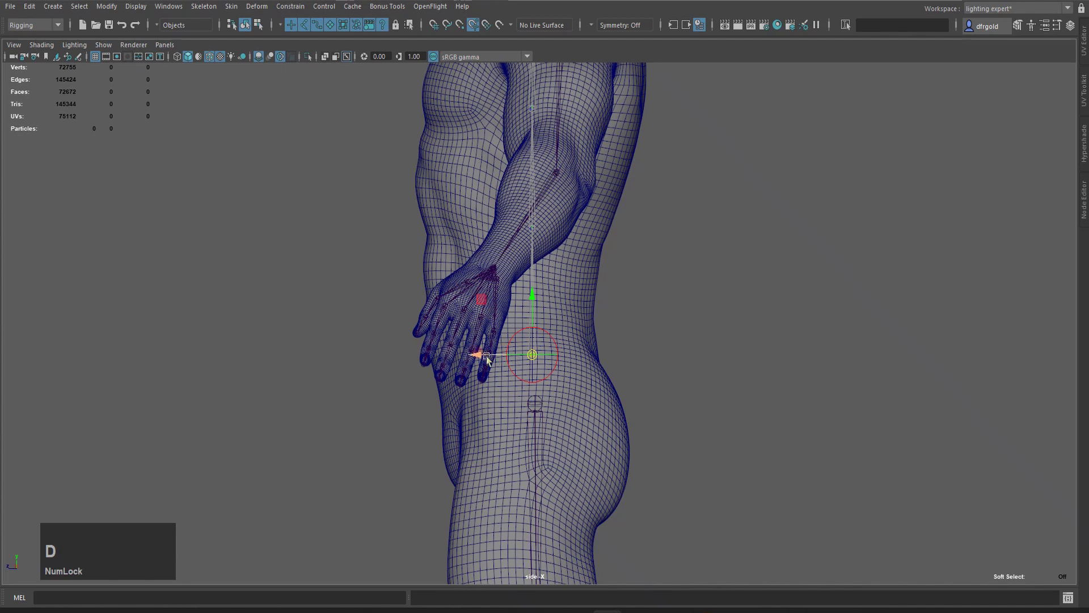
drag(487, 359, 468, 359)
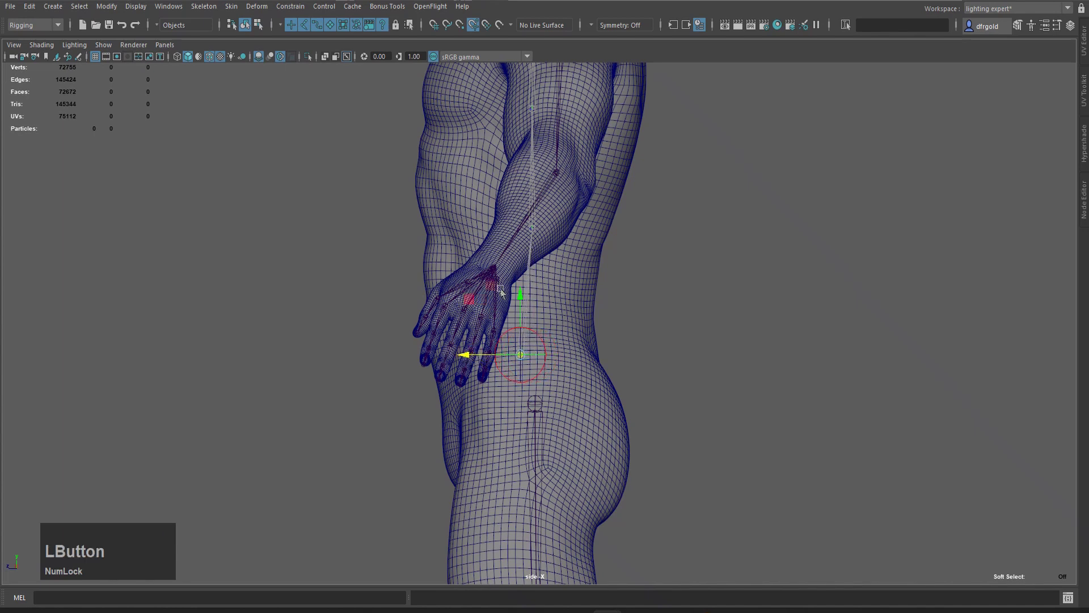
Shift the two spine joints above the pelvis joint forward and nudge the pelvis joint a little further forward
click(533, 230)
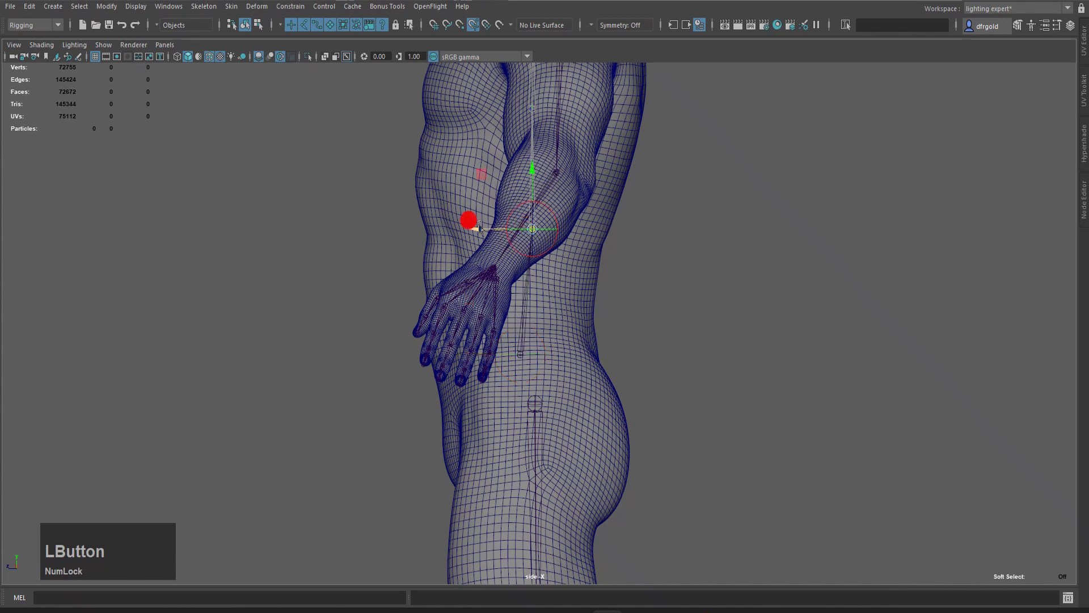
drag(479, 226, 460, 229)
click(520, 354)
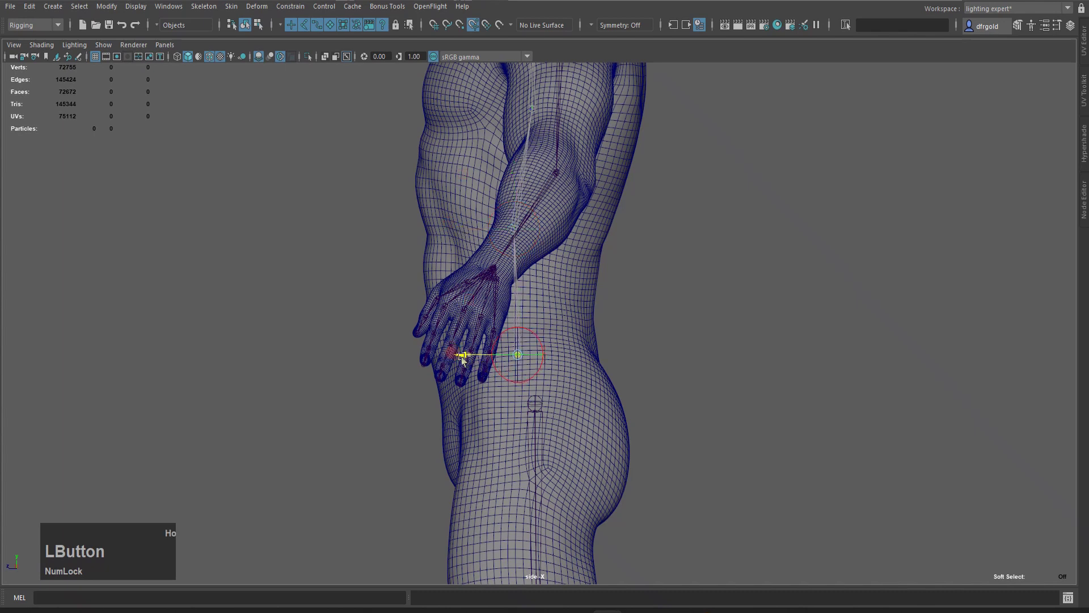
scroll(531, 253, up, 3)
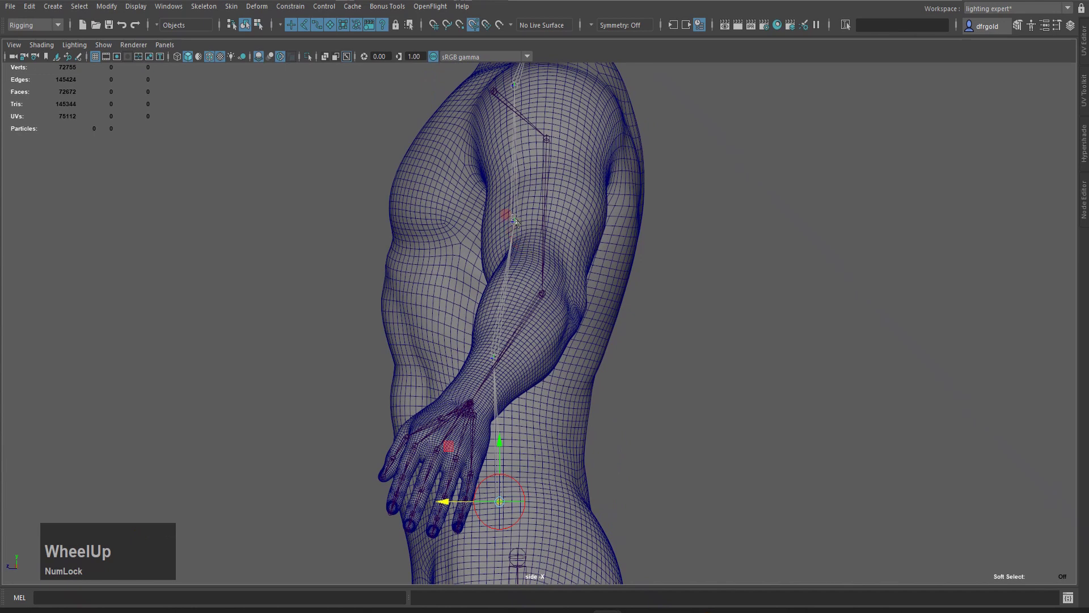
click(515, 221)
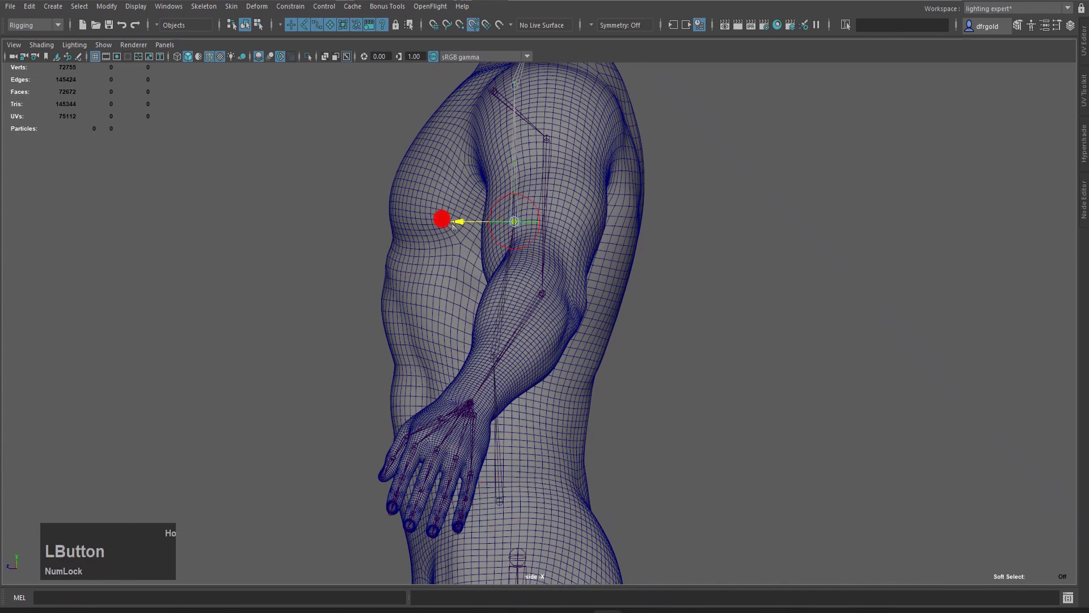
drag(454, 225, 446, 224)
Move the centre-line joint at collarbone height and the neck joint backward to follow the body's curve
alt+middle_drag(536, 169, 499, 321)
scroll(499, 311, up, 2)
click(462, 221)
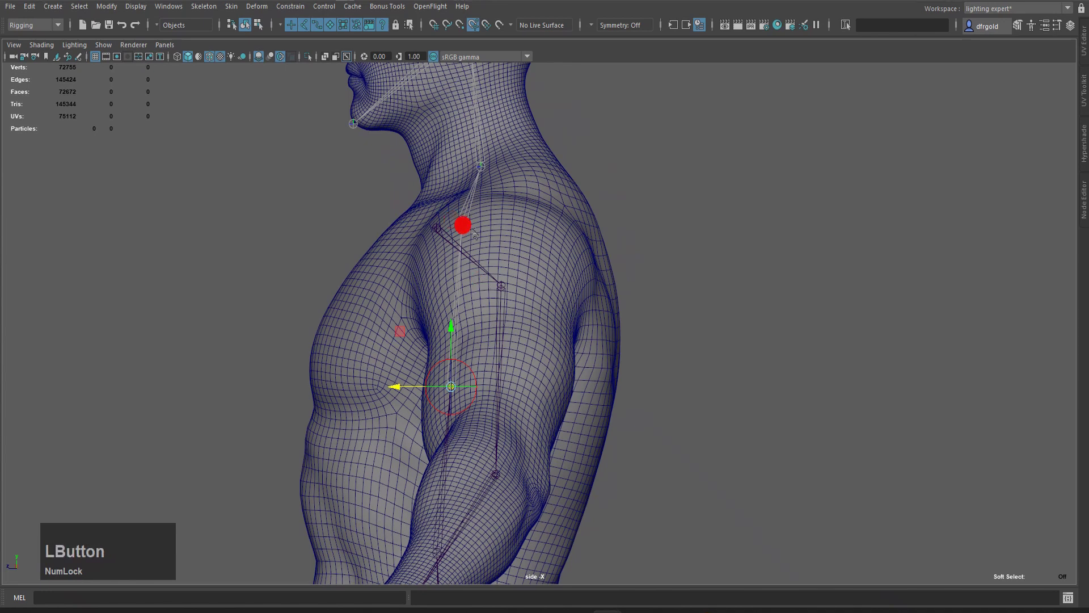
drag(413, 227, 441, 189)
scroll(448, 219, down, 1)
click(483, 185)
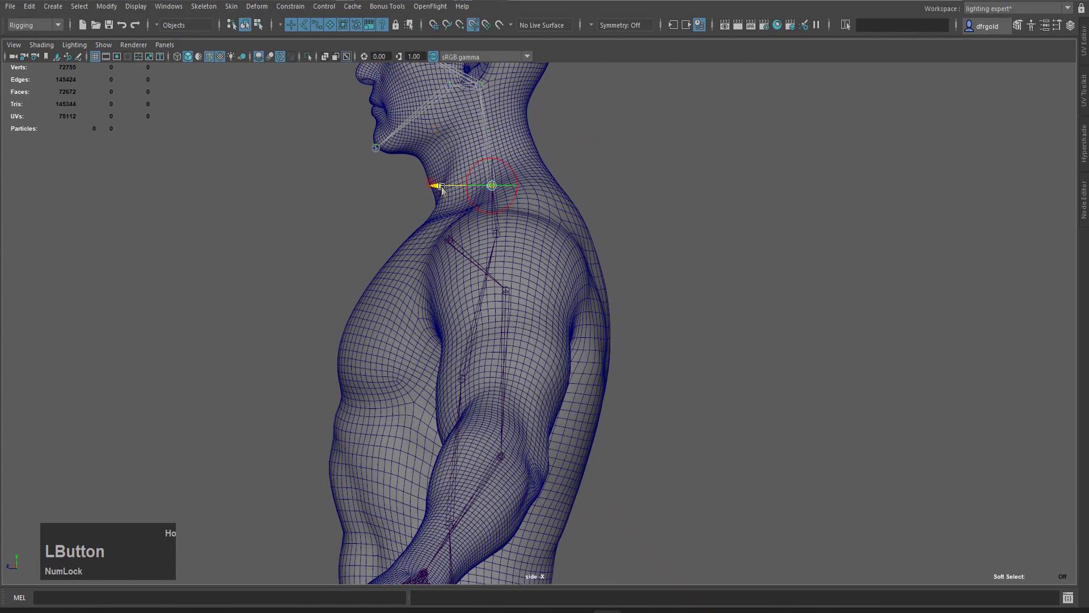
Leave pivot editing, switch to the perspective view and show the body smooth shaded without its wireframe
scroll(602, 163, down, 5)
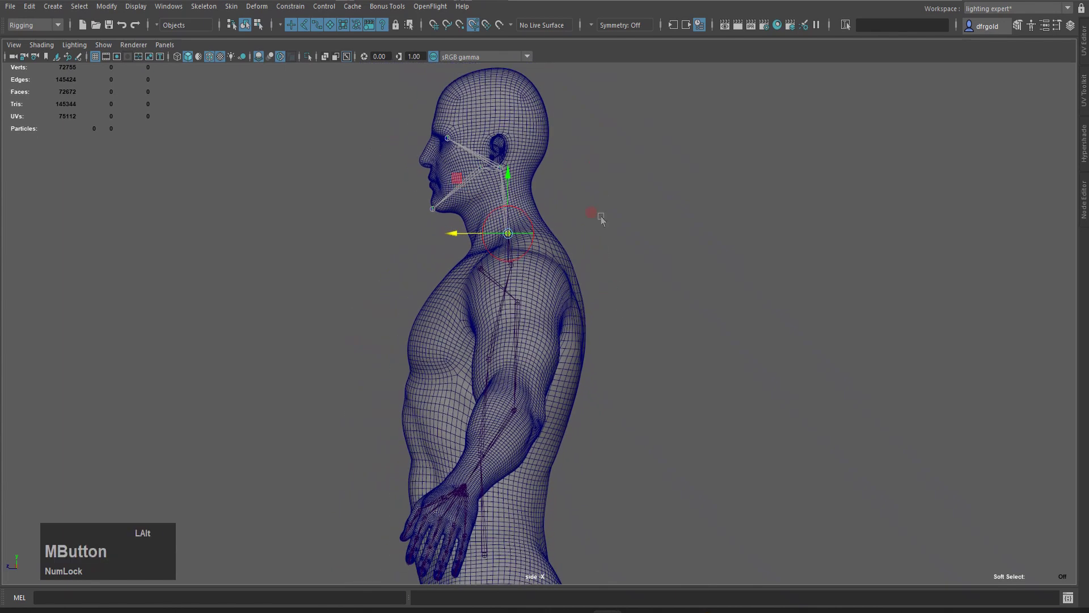
alt+middle_drag(601, 217, 600, 198)
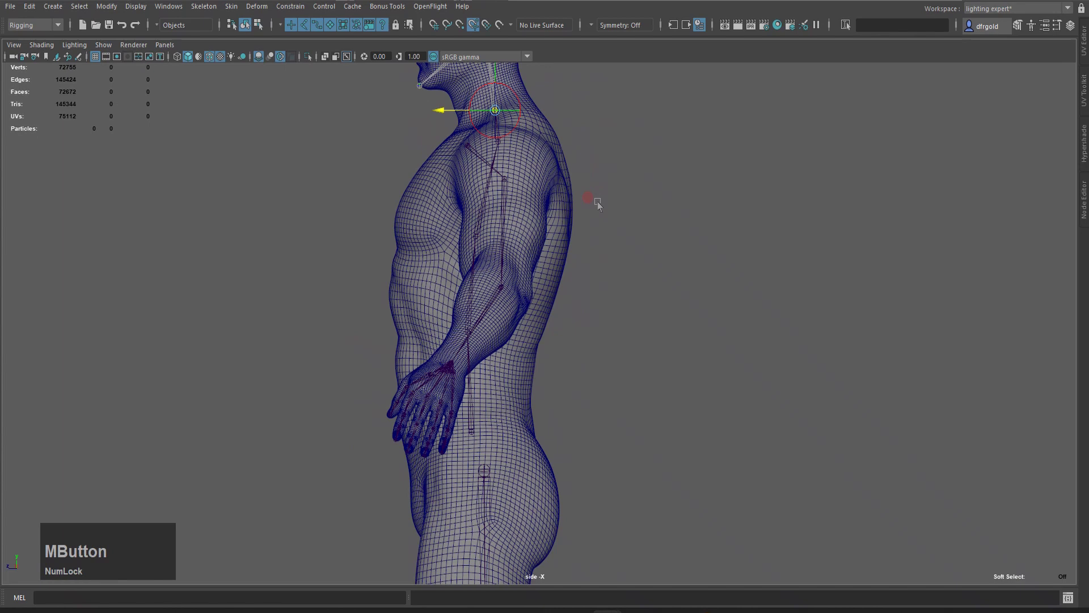
scroll(601, 238, down, 2)
key(q)
scroll(605, 257, down, 1)
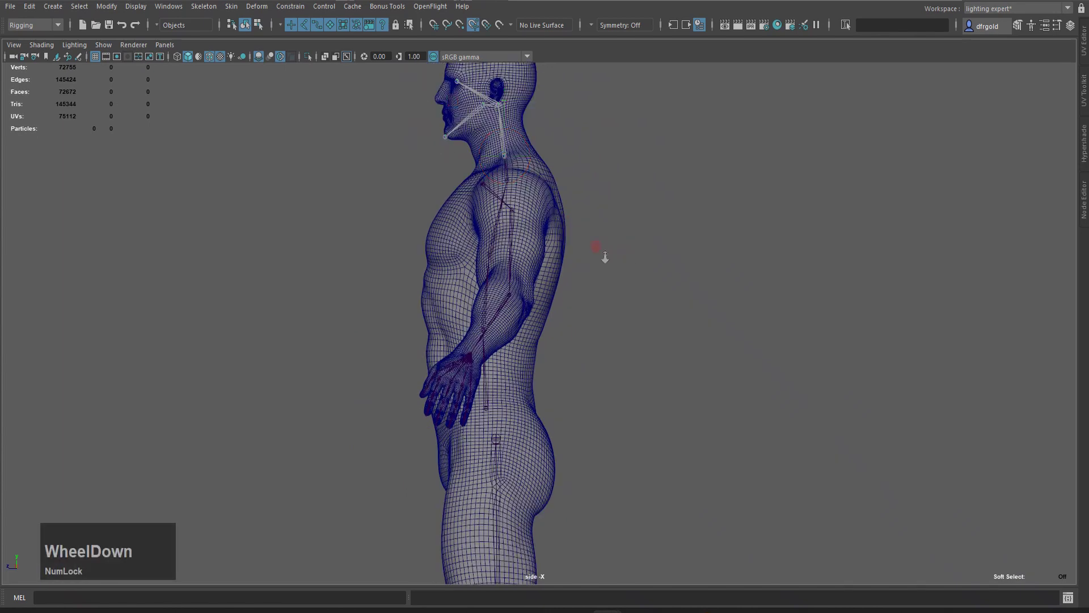
scroll(609, 259, down, 2)
key(space)
drag(613, 260, 613, 237)
scroll(584, 264, down, 1)
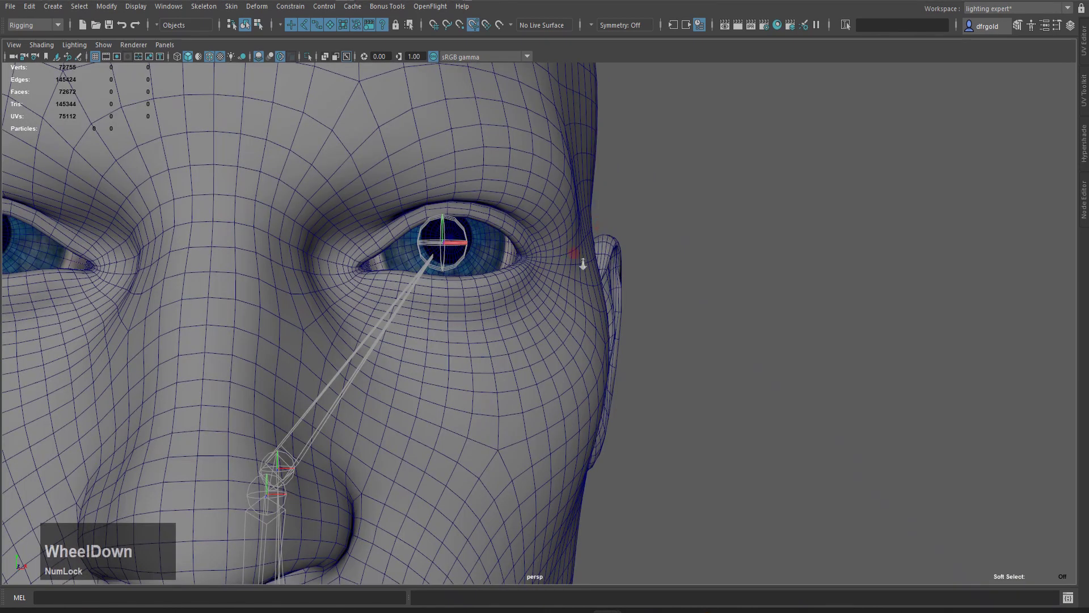
alt+drag(530, 278, 579, 293)
scroll(579, 293, down, 5)
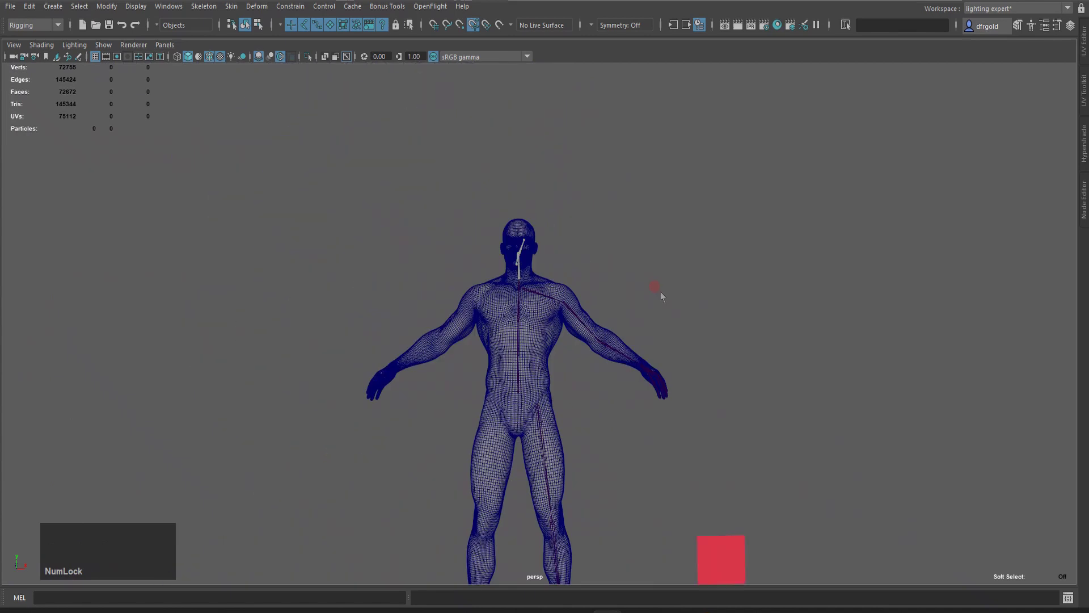
key(5)
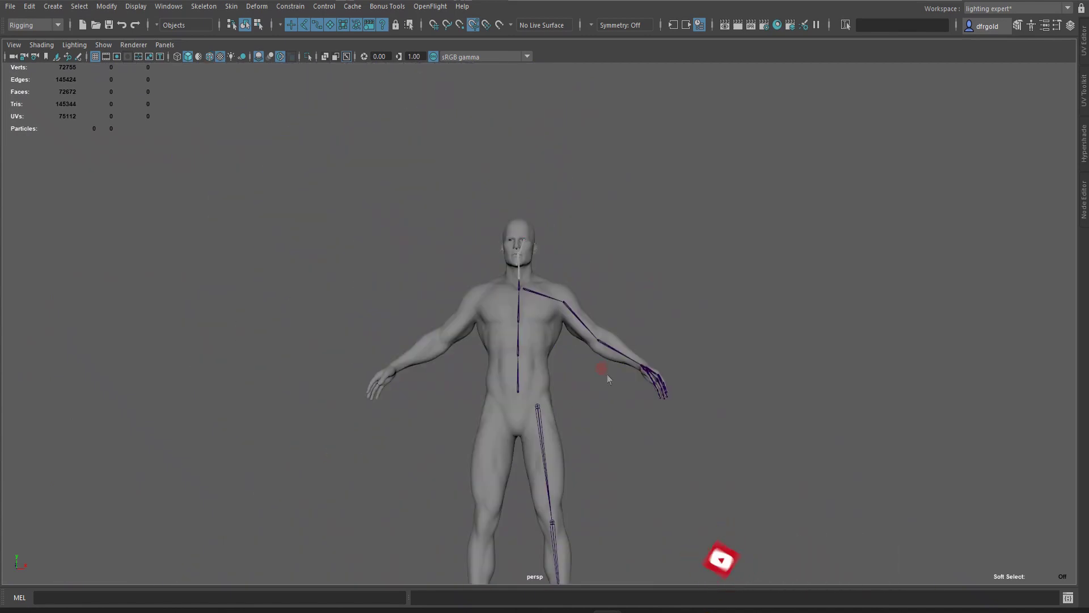
Check the joint chains around the torso and select the leg joint chain at the hip
scroll(587, 380, up, 3)
alt+drag(584, 383, 616, 412)
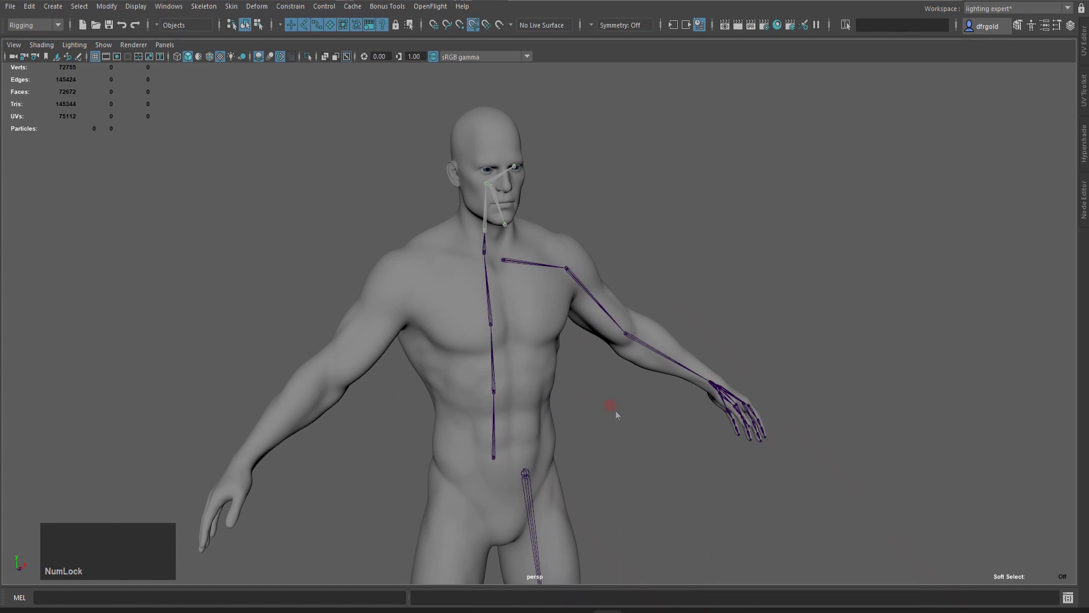
scroll(615, 410, down, 10)
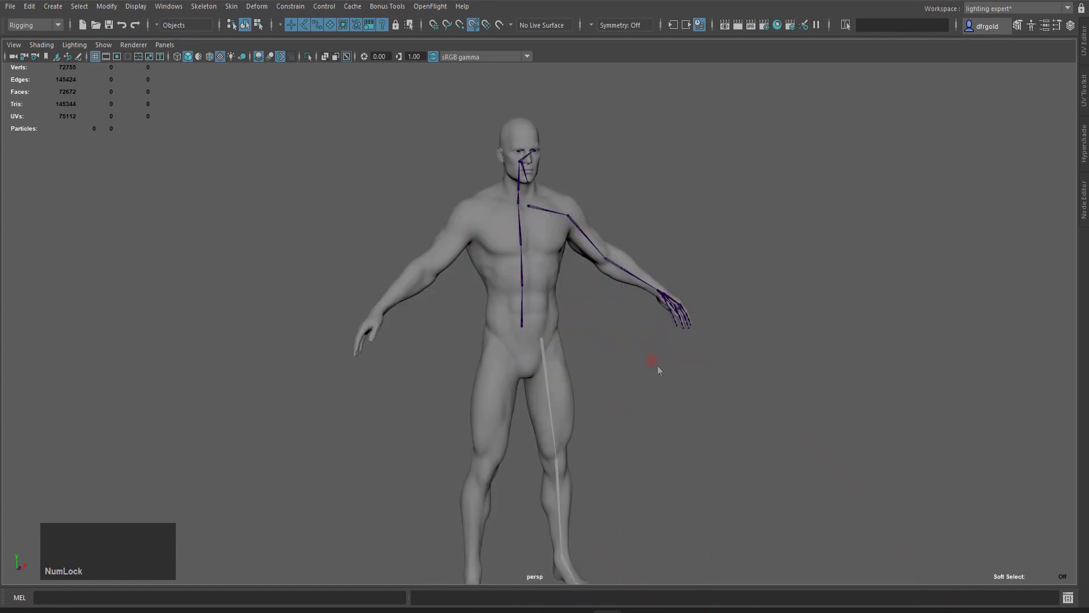
alt+drag(681, 369, 703, 369)
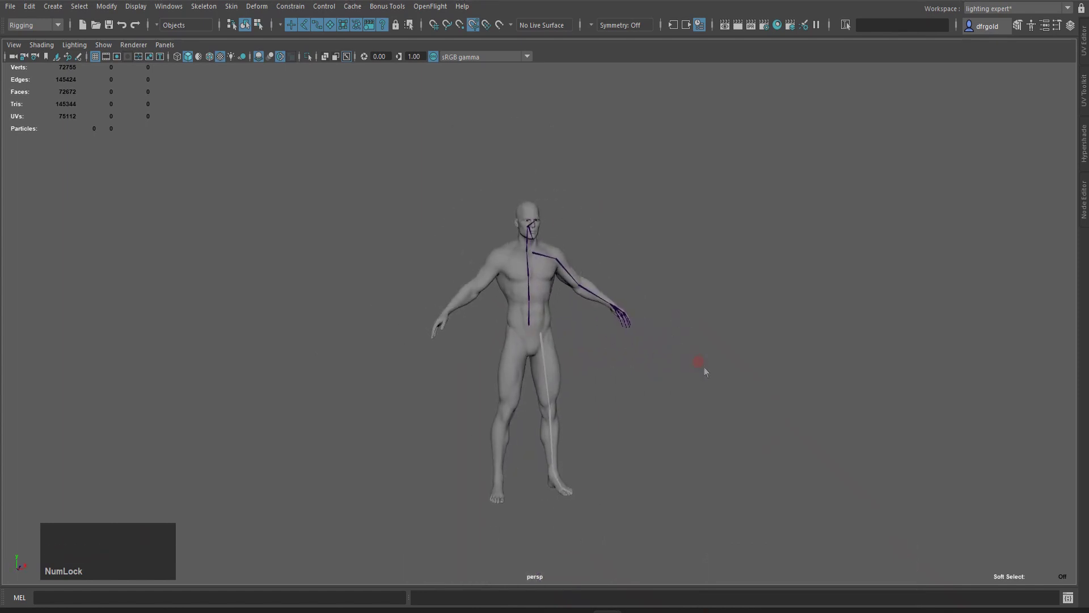